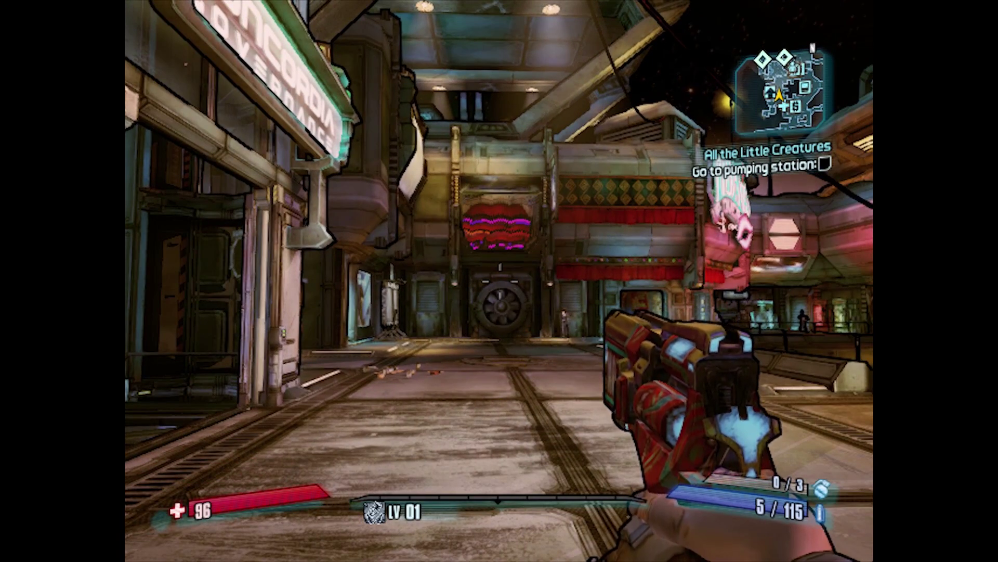
# Review the character's equipped weapons and the Cyber Commando and Dreadnought skill trees in the game
pyautogui.press('i')
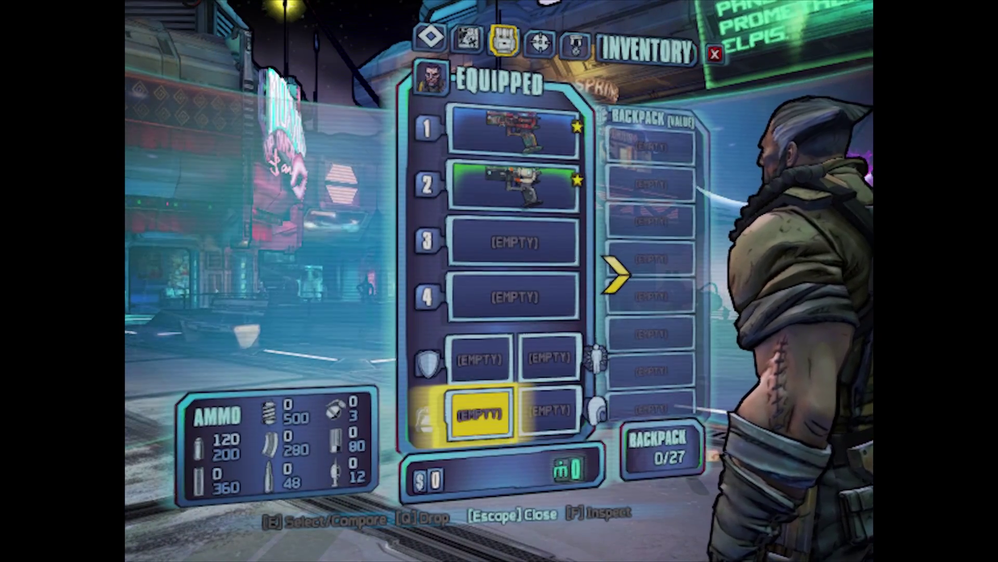
pyautogui.click(515, 133)
pyautogui.press('k')
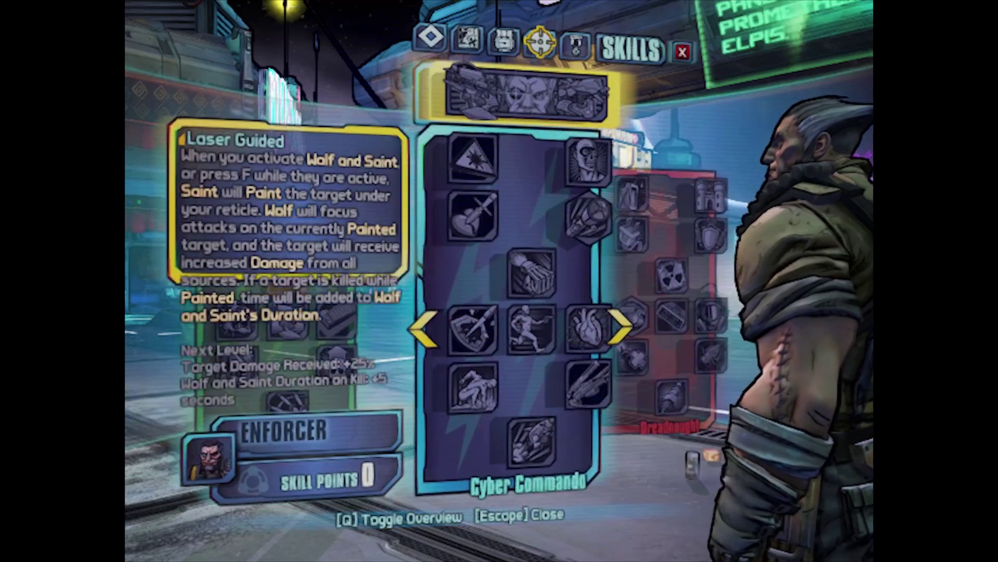
pyautogui.press('Right')
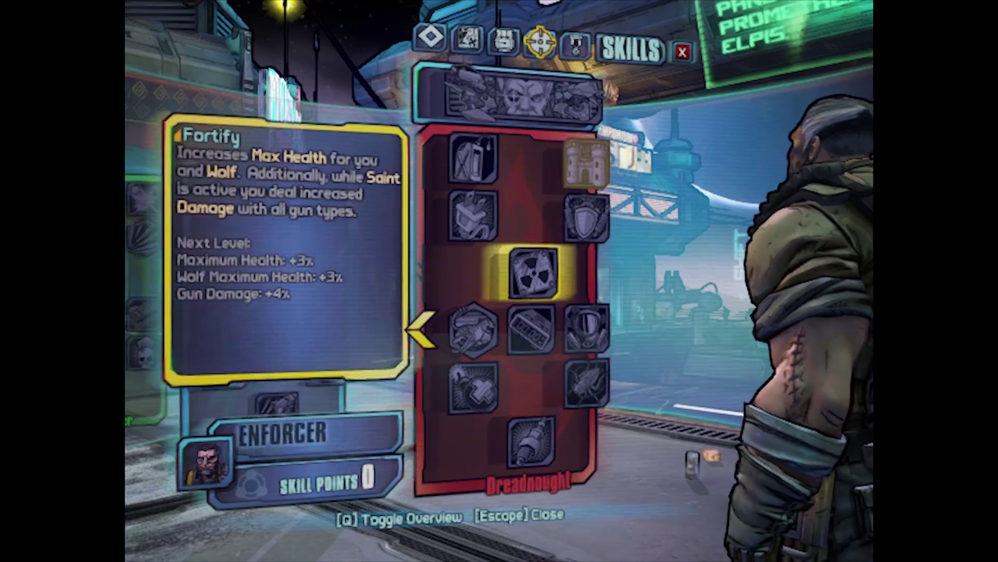
pyautogui.press('Escape')
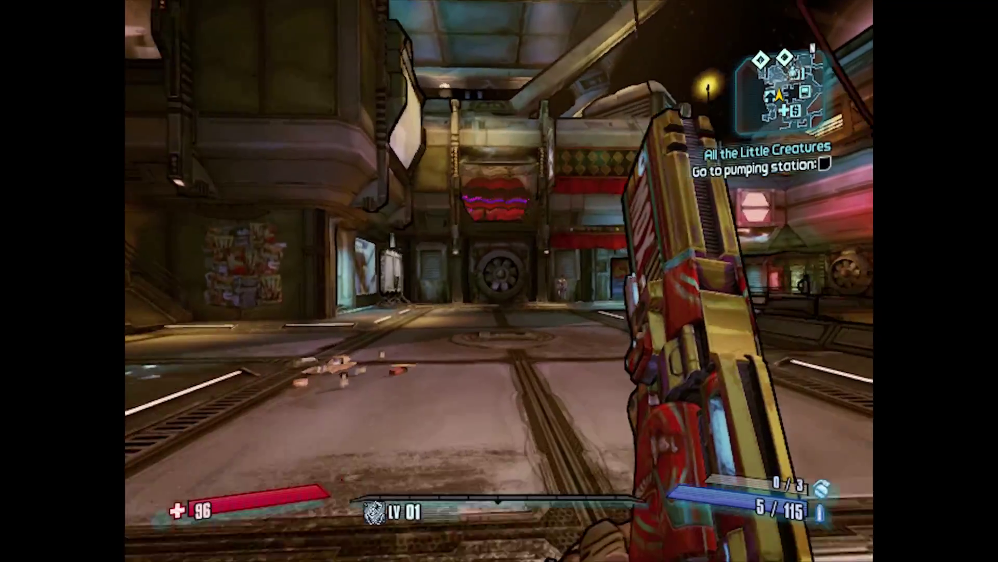
pyautogui.moveTo(603, 281)
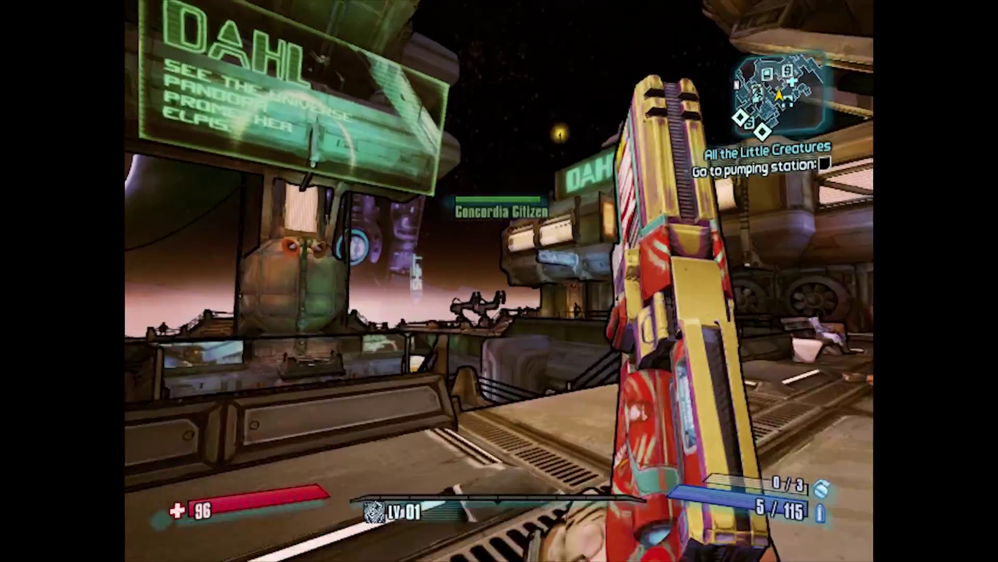
pyautogui.press('i')
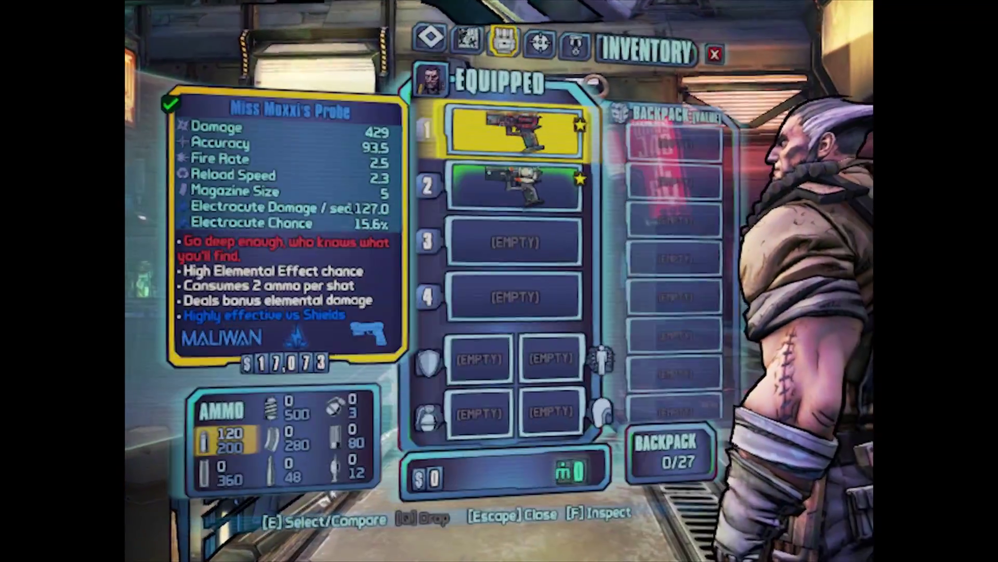
pyautogui.press('l')
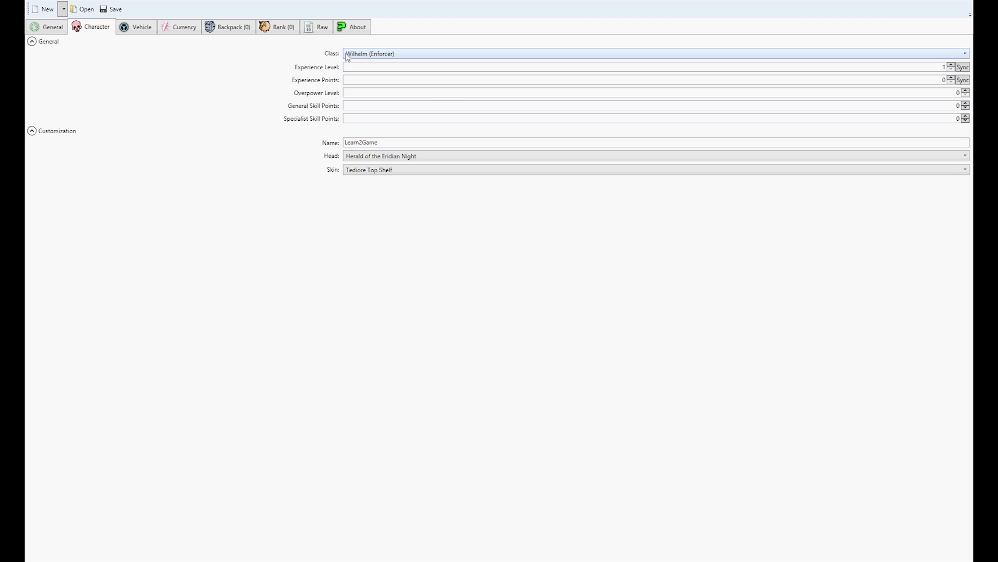
# Try the Athena (Gladiator) class for the character and return it to Wilhelm (Enforcer)
pyautogui.click(362, 53)
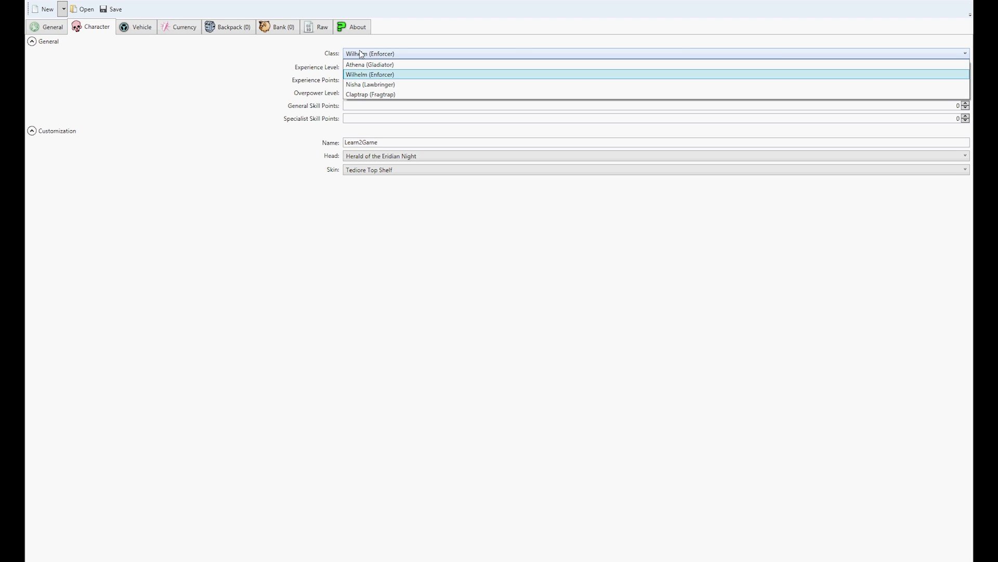
pyautogui.click(362, 75)
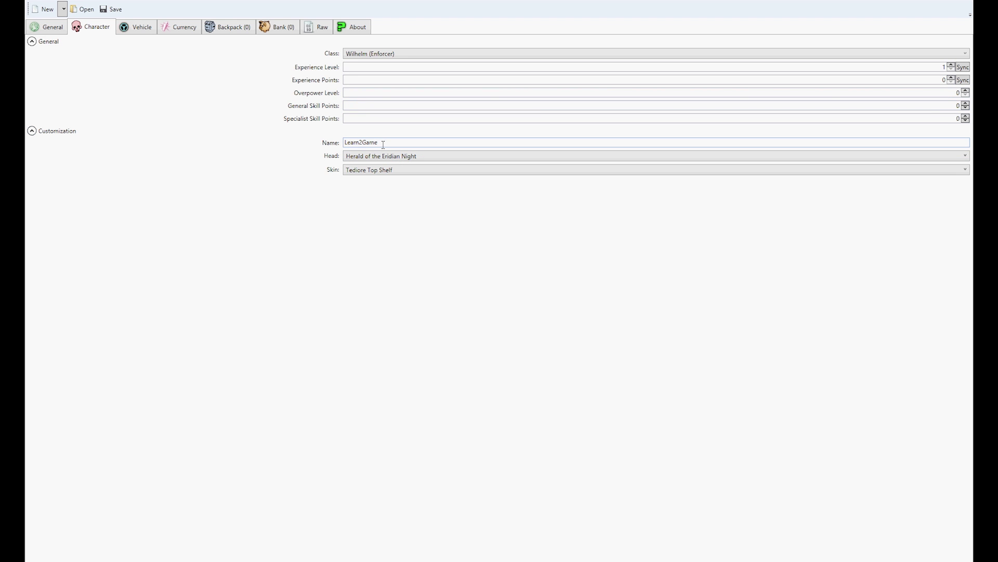
pyautogui.click(377, 55)
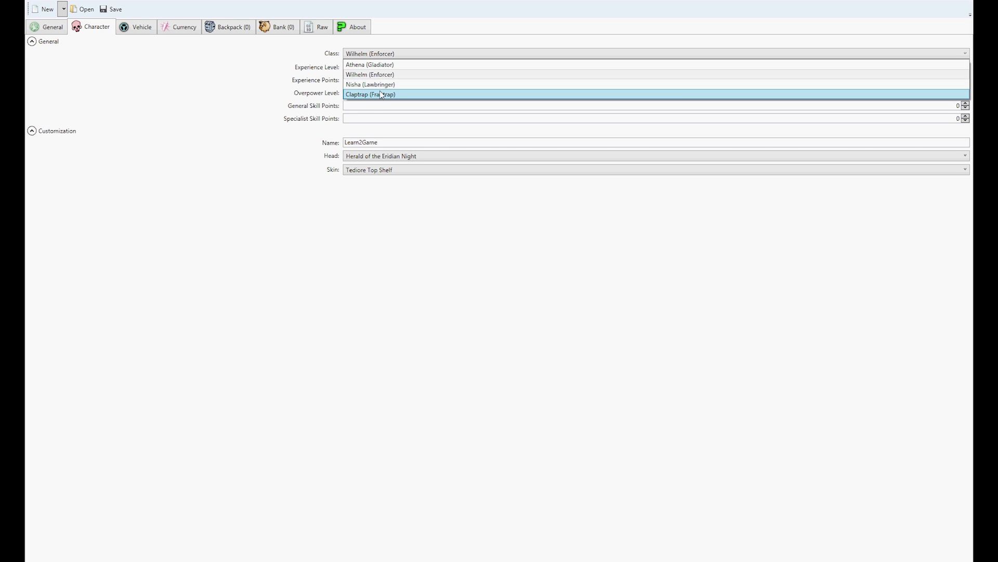
pyautogui.click(384, 64)
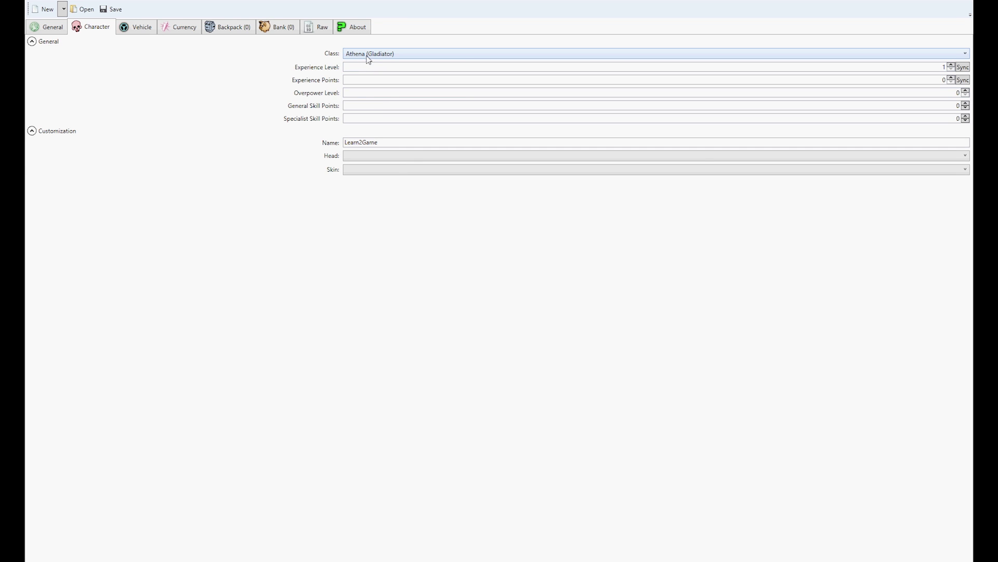
pyautogui.click(367, 57)
pyautogui.click(370, 71)
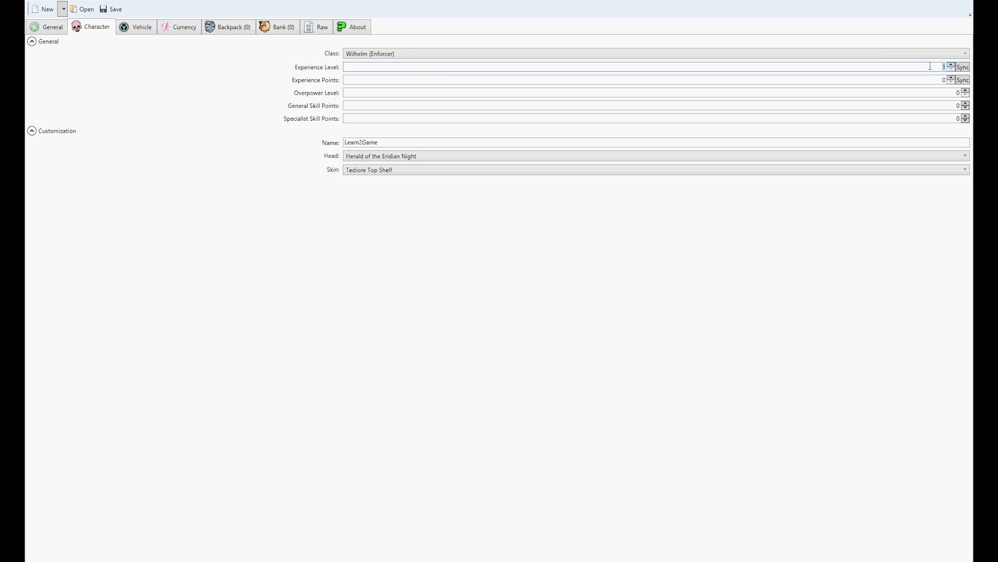
# Set the character's experience level to 50 and sync the experience points to that level
pyautogui.write('50')
pyautogui.click(963, 84)
# Replace the character's name with YouTube
pyautogui.press('BackSpace')
pyautogui.press('BackSpace')
pyautogui.press('BackSpace')
pyautogui.press('BackSpace')
pyautogui.press('BackSpace')
pyautogui.press('BackSpace')
pyautogui.press('BackSpace')
pyautogui.press('BackSpace')
pyautogui.press('BackSpace')
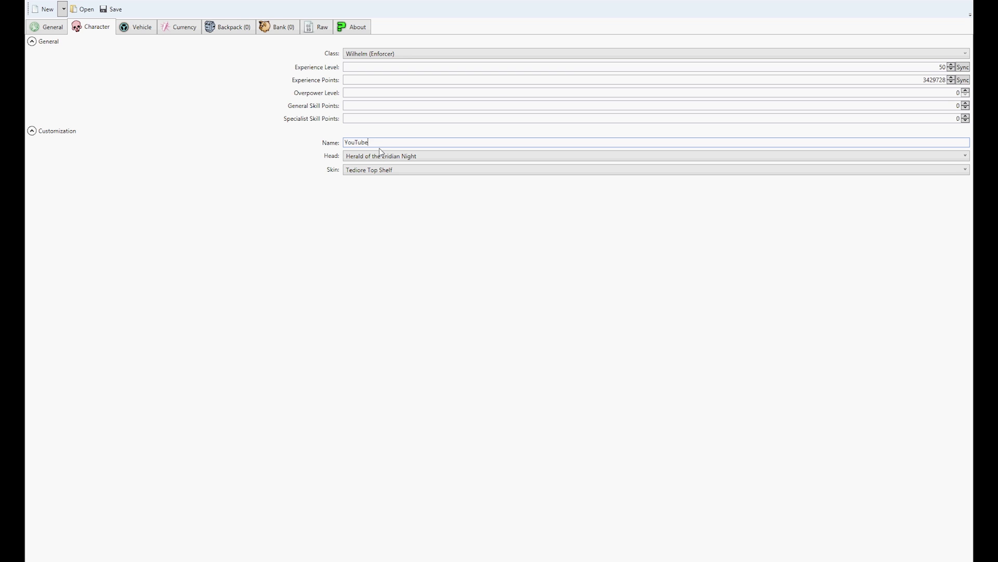
# Set both the head and the skin customization of the character to None
pyautogui.click(380, 156)
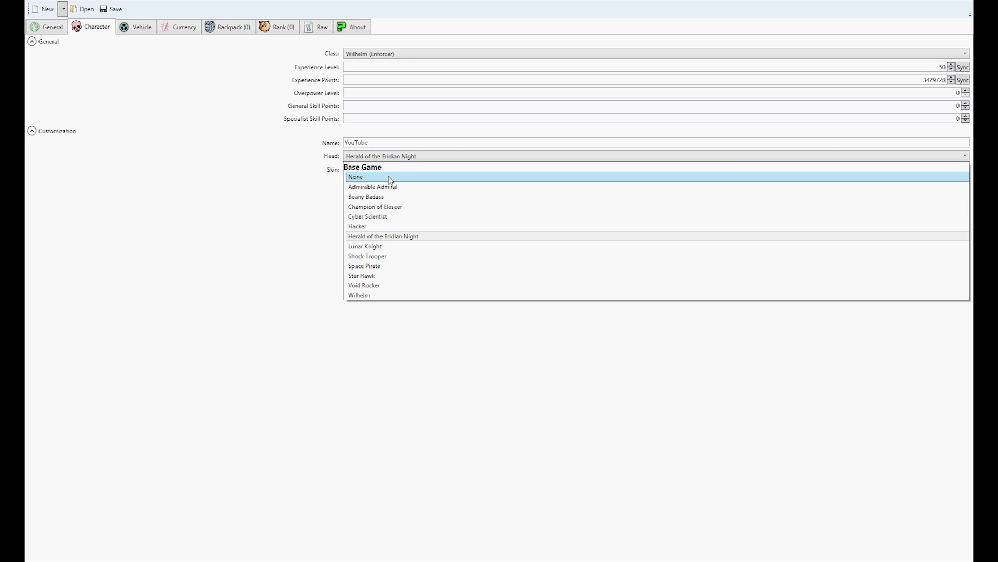
pyautogui.click(391, 179)
pyautogui.click(388, 170)
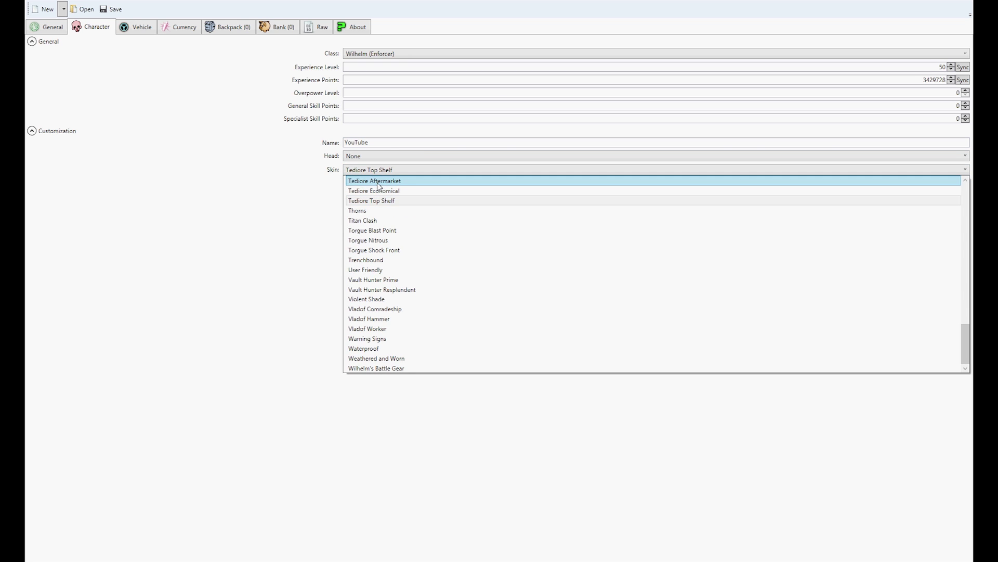
pyautogui.scroll(20, 383, 207)
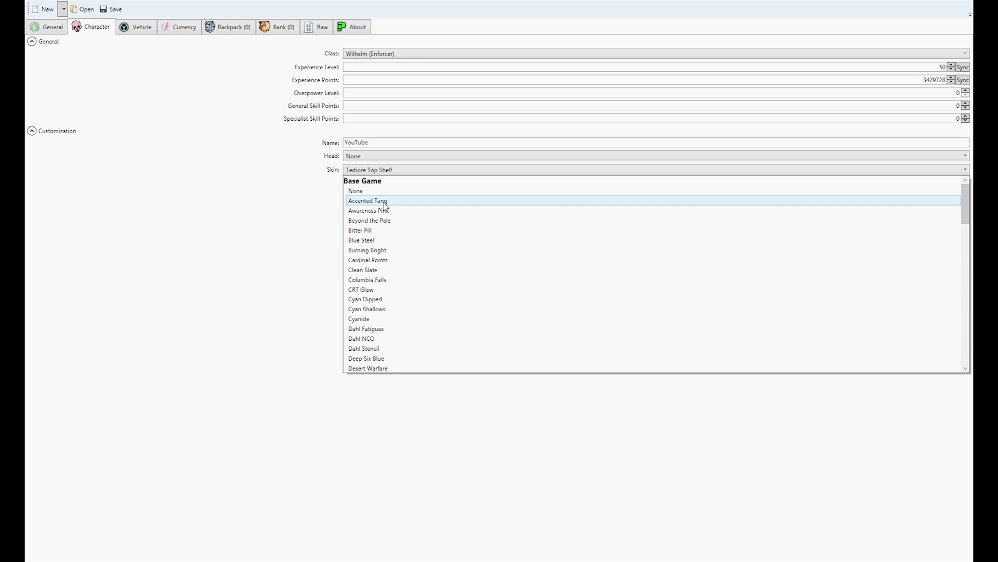
pyautogui.click(385, 191)
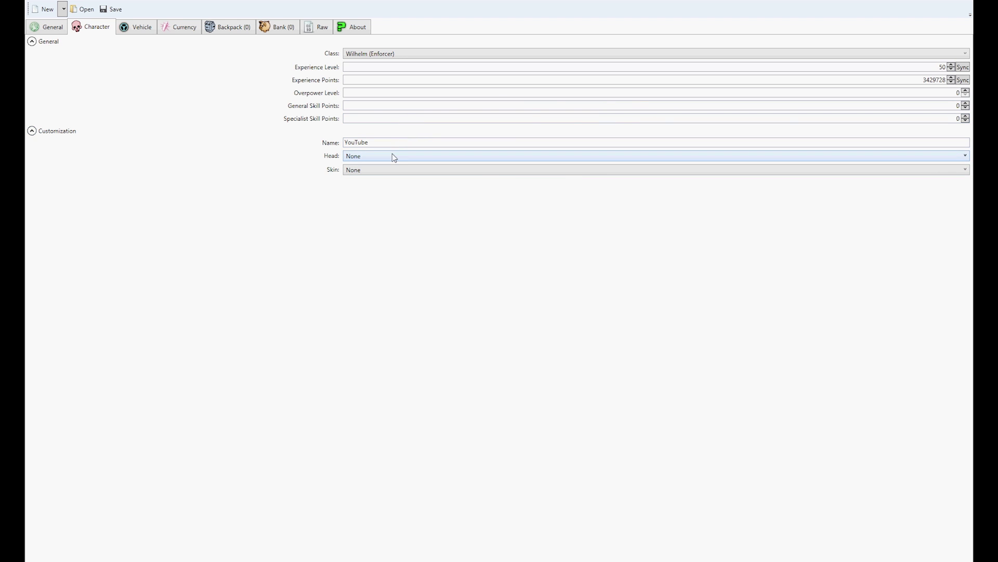
# Look through the available choices for the two MoonBuggy vehicle skins
pyautogui.click(146, 34)
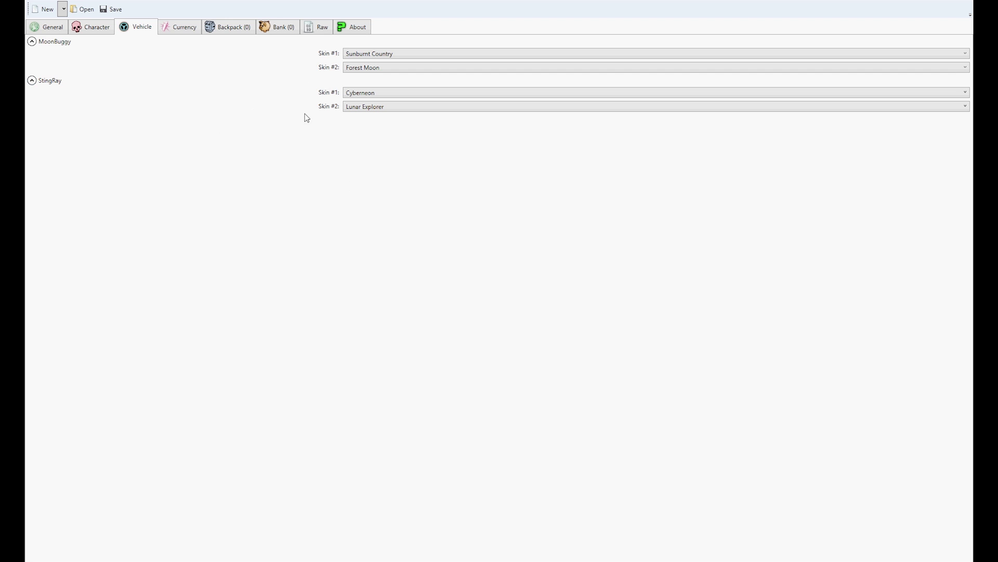
pyautogui.click(365, 54)
pyautogui.click(365, 55)
pyautogui.click(365, 68)
pyautogui.click(365, 74)
pyautogui.click(188, 31)
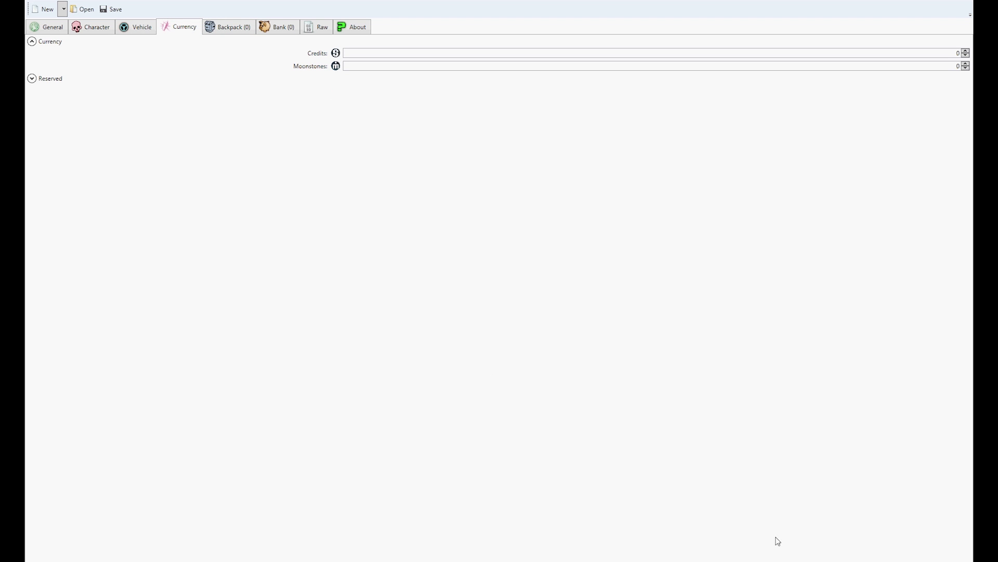
pyautogui.click(369, 54)
pyautogui.write('999999999999999999999')
pyautogui.click(936, 66)
pyautogui.doubleClick(936, 66)
pyautogui.write('9999999999999999')
pyautogui.click(920, 95)
# Add a new weapon to the backpack and set its type to GD_Weap_Pistol.A_Weapons.WeaponType_Torgue_Pistol
pyautogui.click(218, 29)
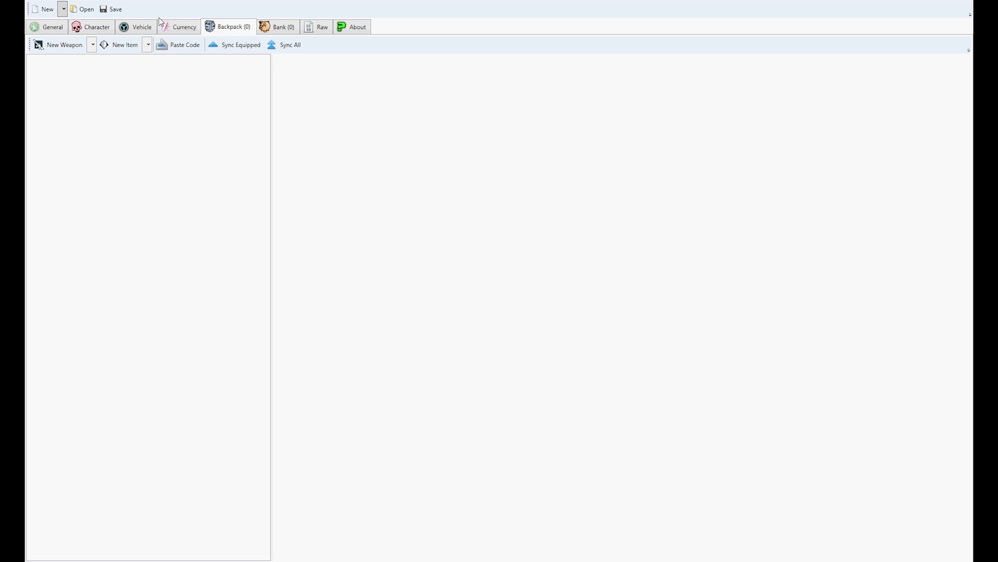
pyautogui.click(61, 51)
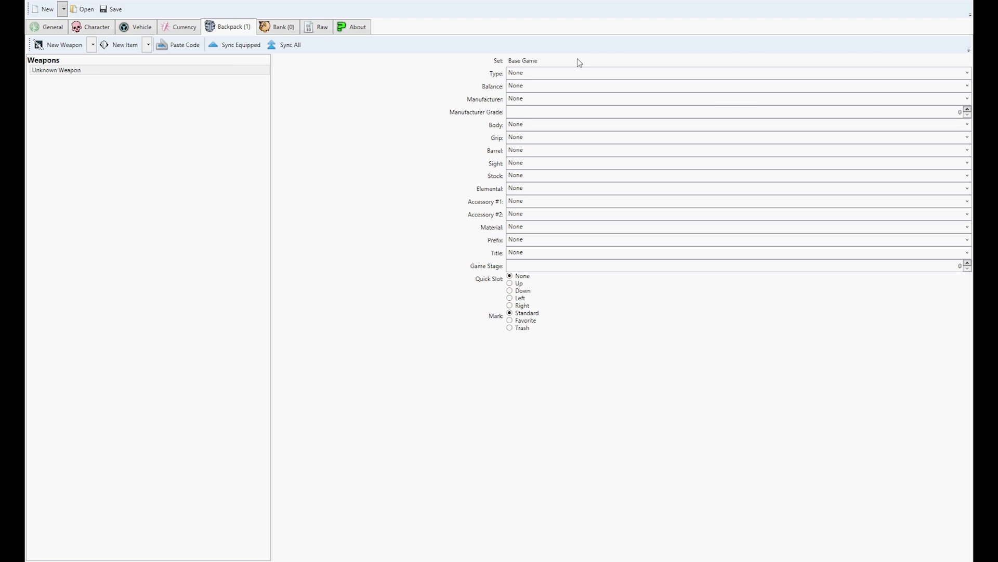
pyautogui.click(967, 73)
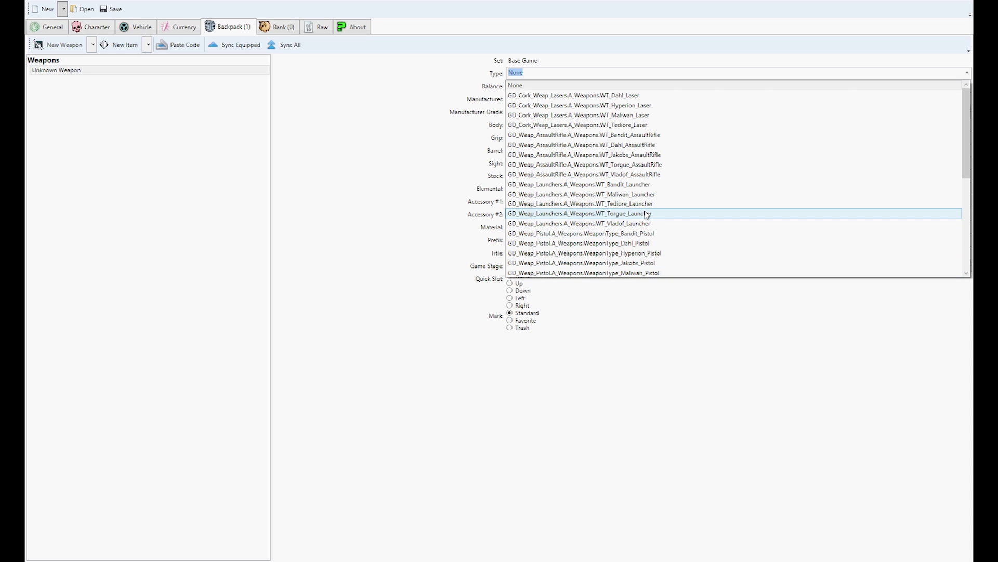
pyautogui.scroll(-1, 645, 200)
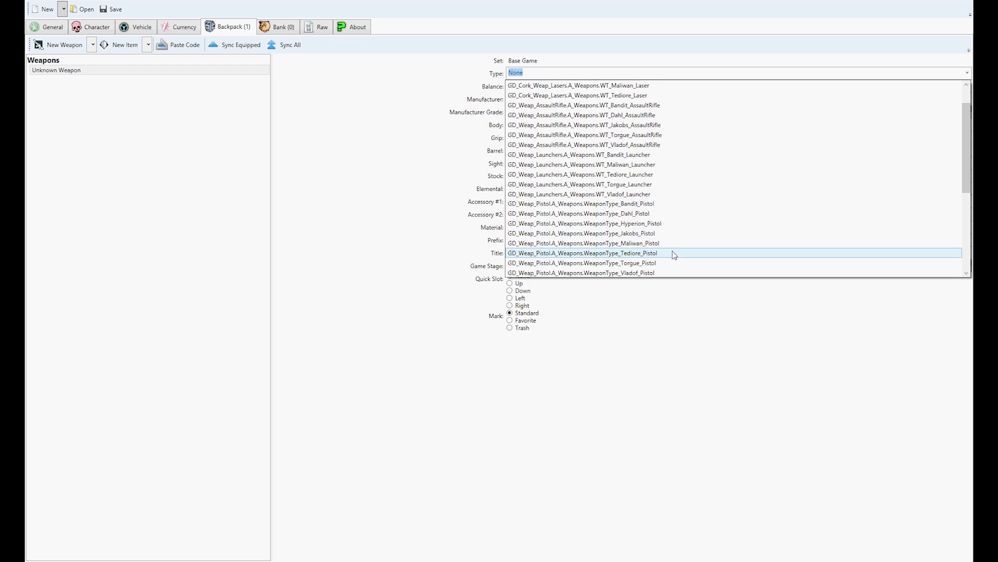
pyautogui.click(636, 263)
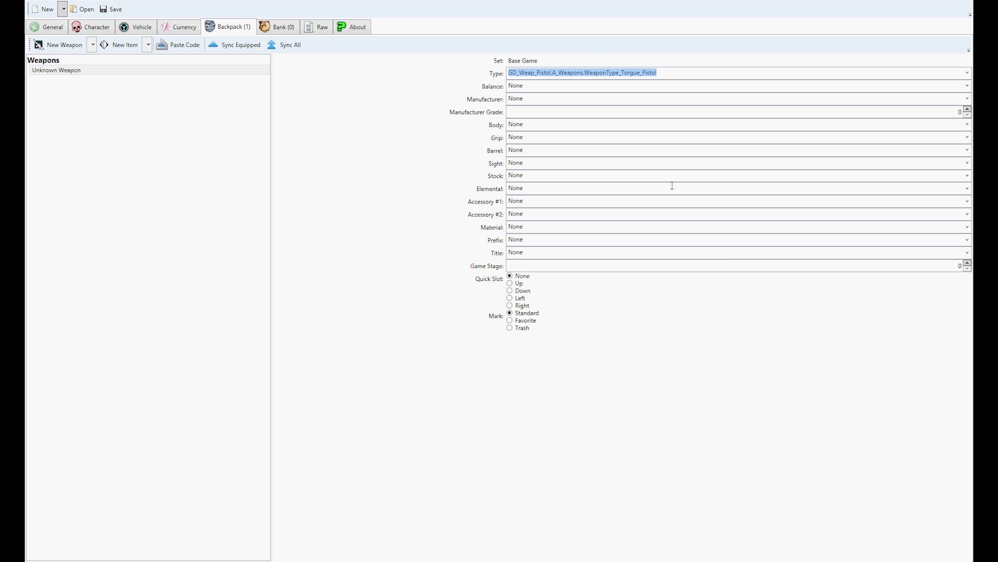
# Set the weapon's balance to GD_Cork_Weap_Pistol.A_Weapons_Legendary.Pistol_Torgue_5_88Fragnum and its manufacturer to GD_Manufacturers.Manufacturers.Torgue
pyautogui.click(967, 87)
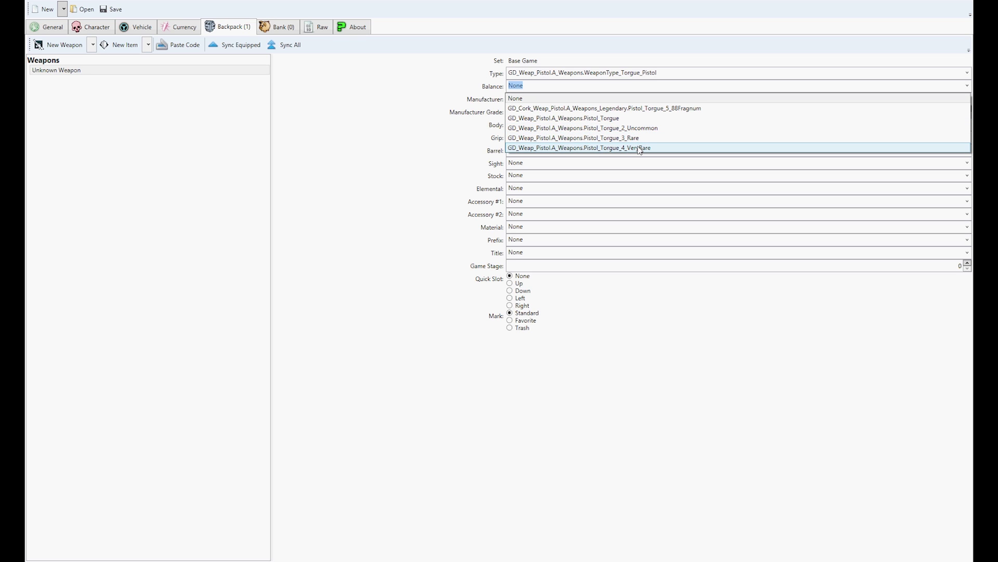
pyautogui.click(679, 109)
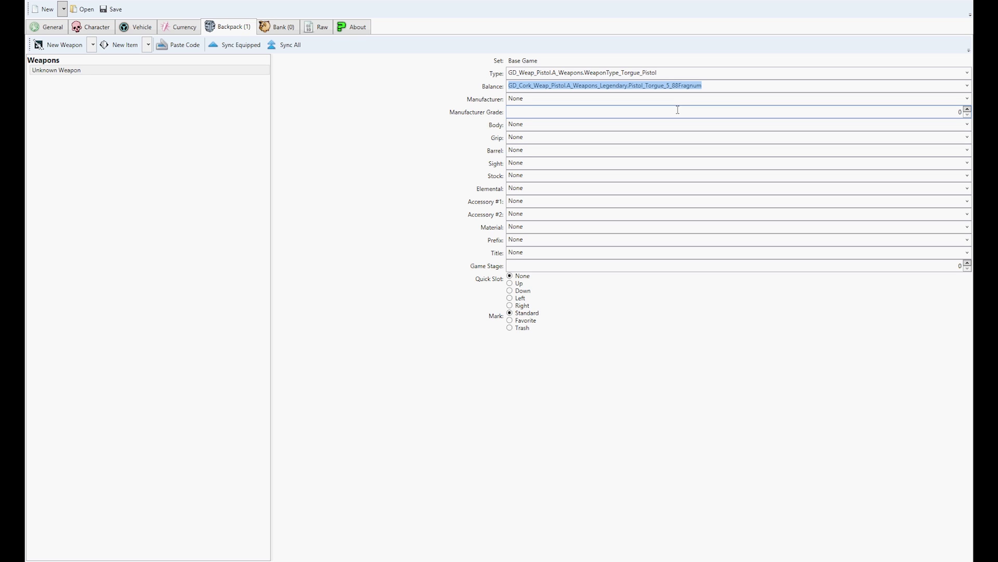
pyautogui.click(968, 99)
pyautogui.click(885, 115)
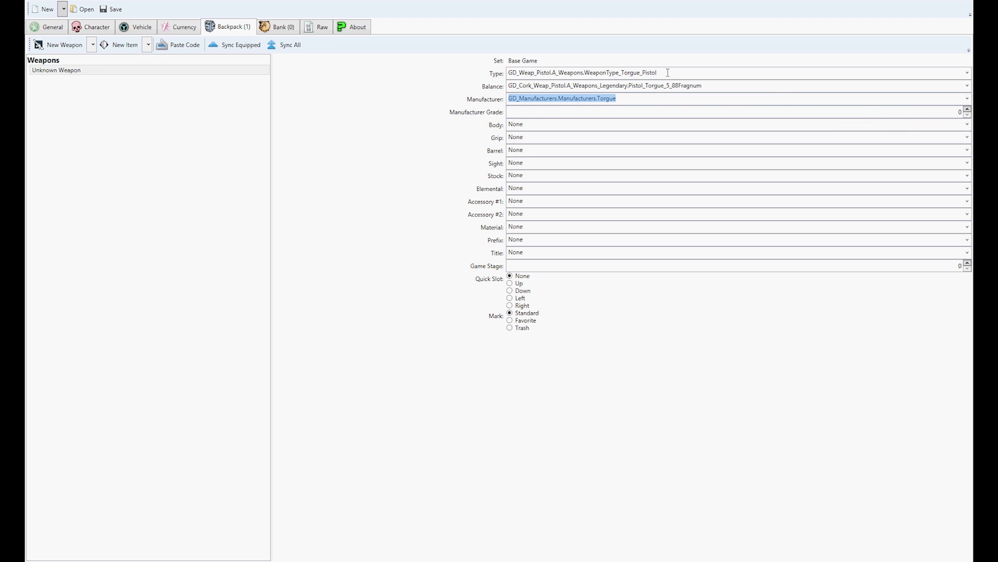
pyautogui.click(652, 99)
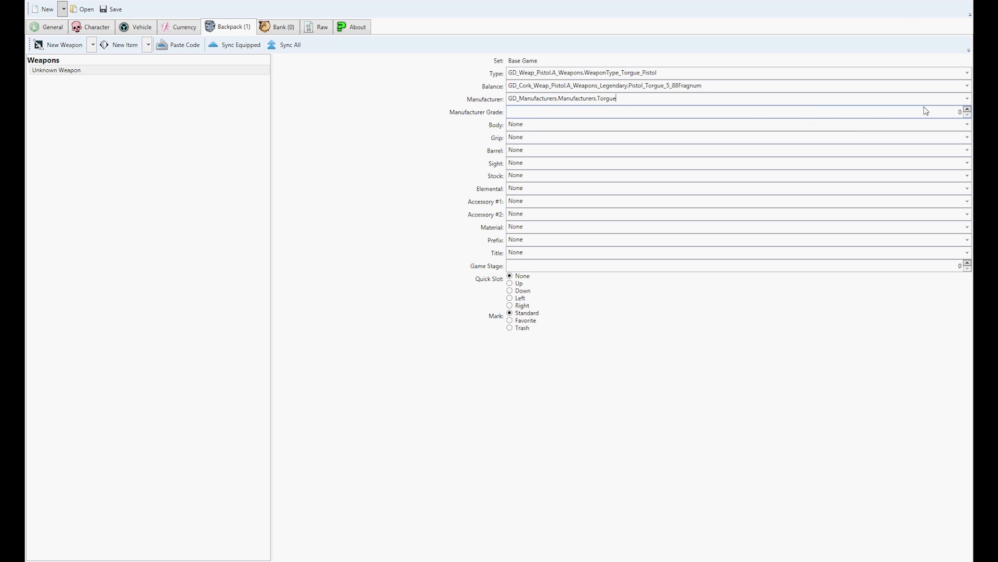
# Set the weapon's manufacturer grade to 50 and its body to GD_Weap_Pistol.Body.Pistol_Body_Torgue_5
pyautogui.doubleClick(960, 111)
pyautogui.write('50')
pyautogui.click(968, 124)
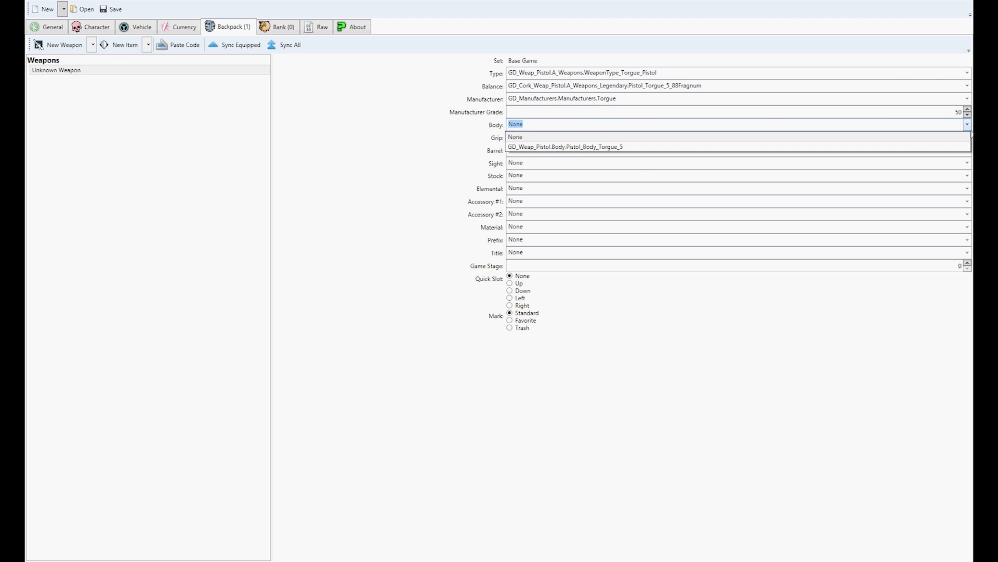
pyautogui.click(862, 148)
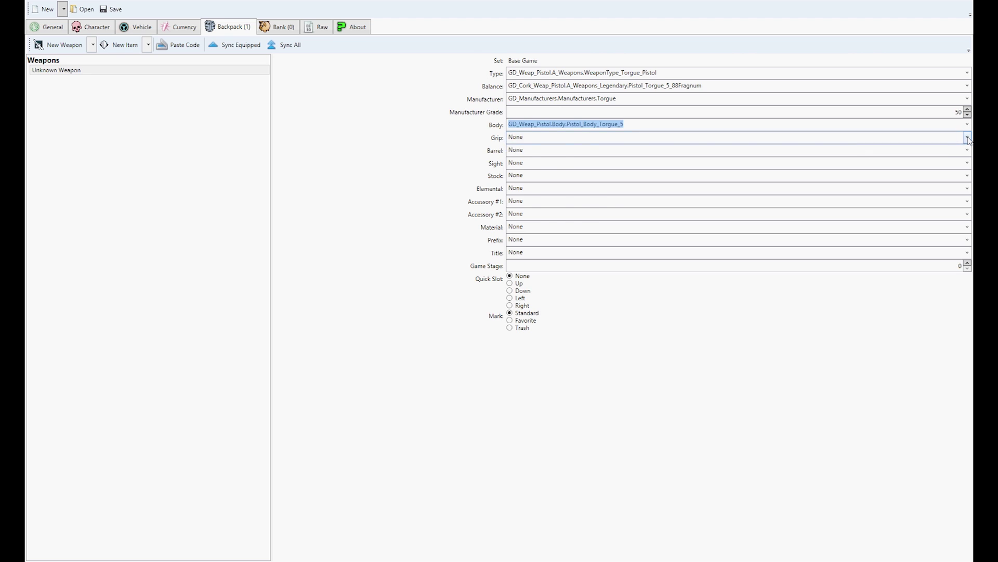
# Set the weapon's grip to GD_Weap_Pistol.Grip.Pistol_Grip_Jakobs and its barrel to GD_Cork_Weap_Pistol.Barrel.Pistol_Barrel_Torgue_88Fragnum
pyautogui.click(968, 137)
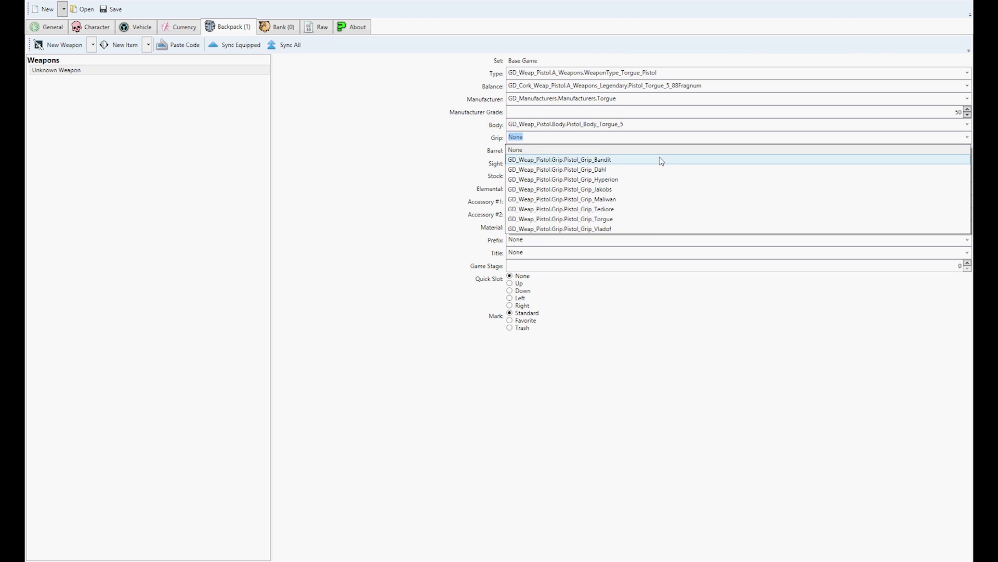
pyautogui.click(625, 200)
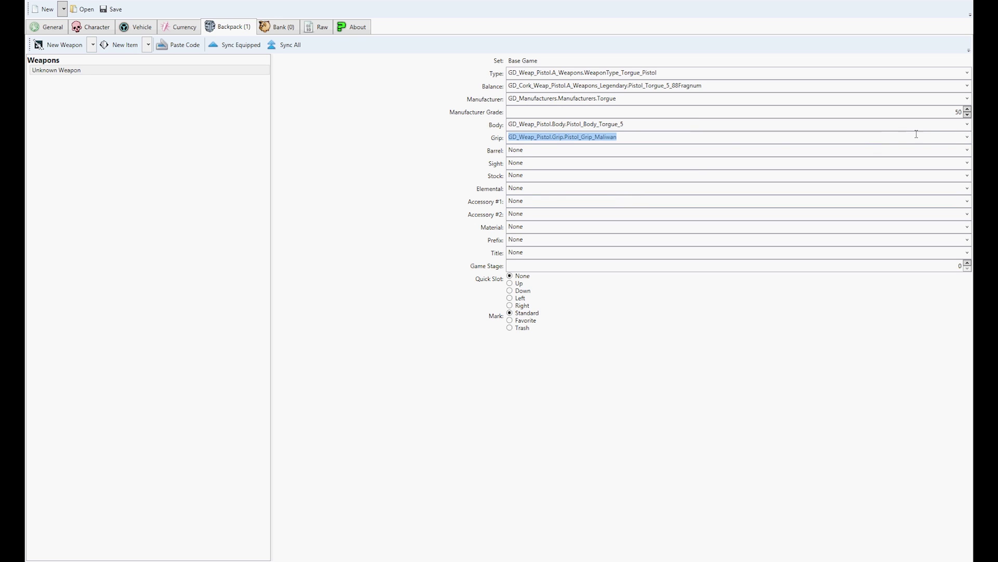
pyautogui.click(967, 138)
pyautogui.click(810, 192)
pyautogui.click(968, 150)
pyautogui.click(884, 173)
# Set the weapon's sight to GD_Weap_Pistol.Sight.Pistol_Sight_Maliwan
pyautogui.click(968, 163)
pyautogui.click(822, 225)
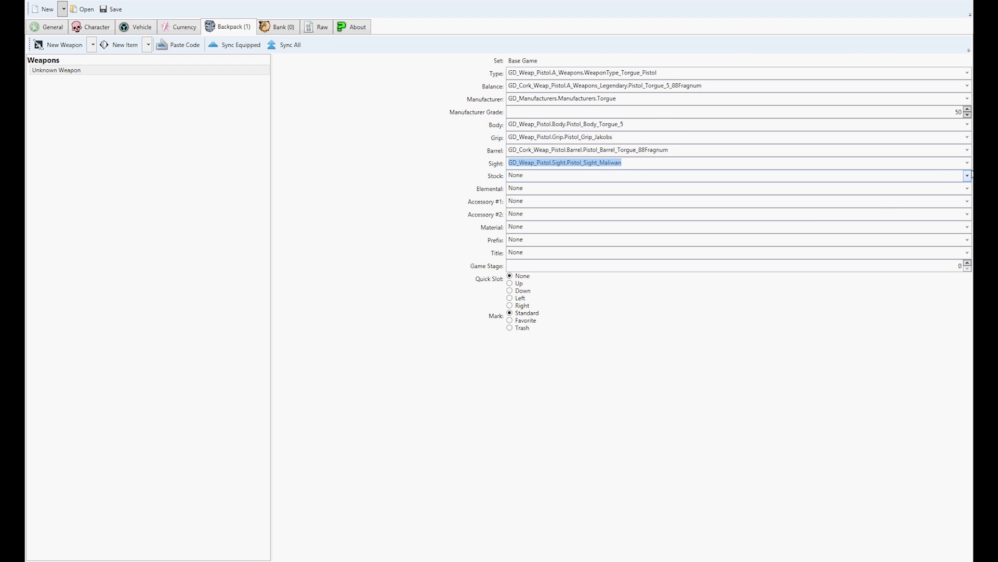
pyautogui.click(968, 163)
pyautogui.click(842, 225)
# Keep the weapon's stock and elemental parts set to None
pyautogui.click(967, 176)
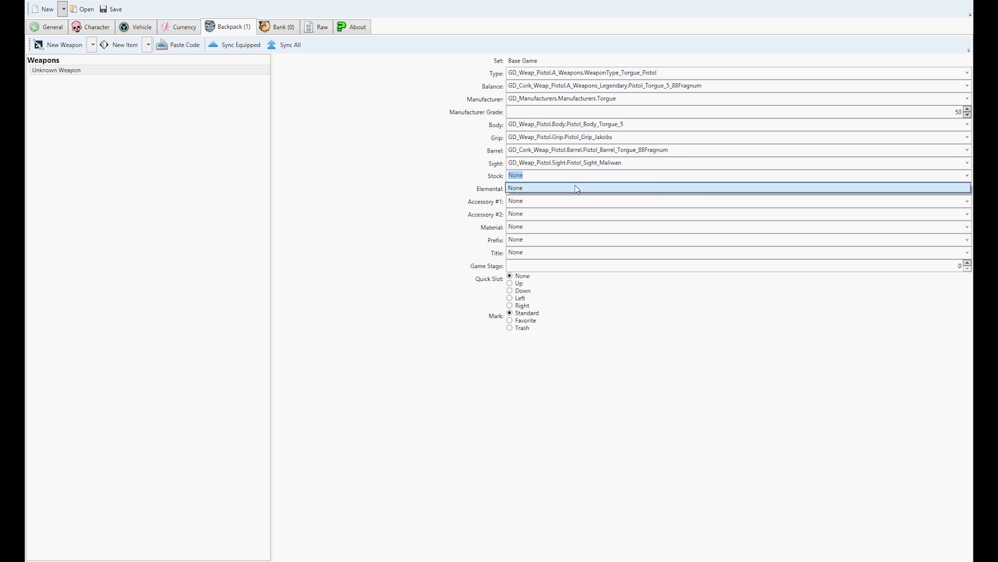
pyautogui.click(875, 190)
pyautogui.click(968, 188)
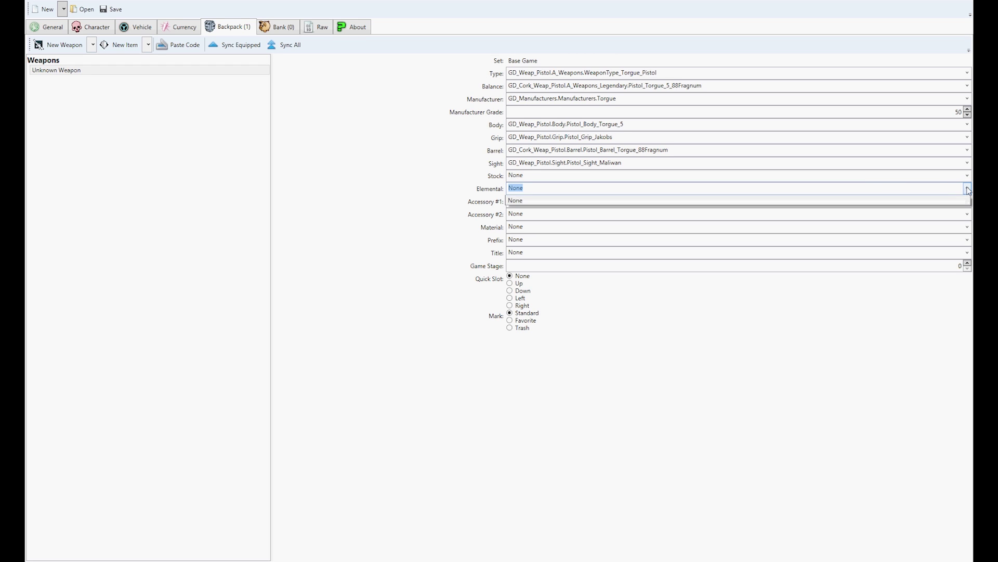
pyautogui.click(786, 201)
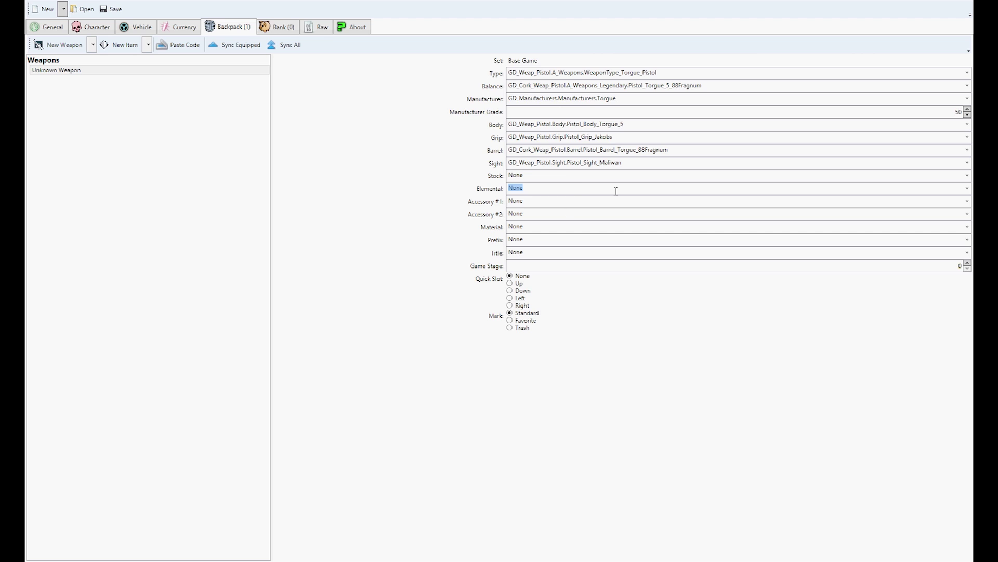
# Set Accessory #1 to GD_Weap_Pistol.Accessory.Pistol_Accessory_Laser_Double and Accessory #2 to GD_Weap_Accessories.Moonstone.Moonstone_Attachment_Punisher
pyautogui.click(962, 200)
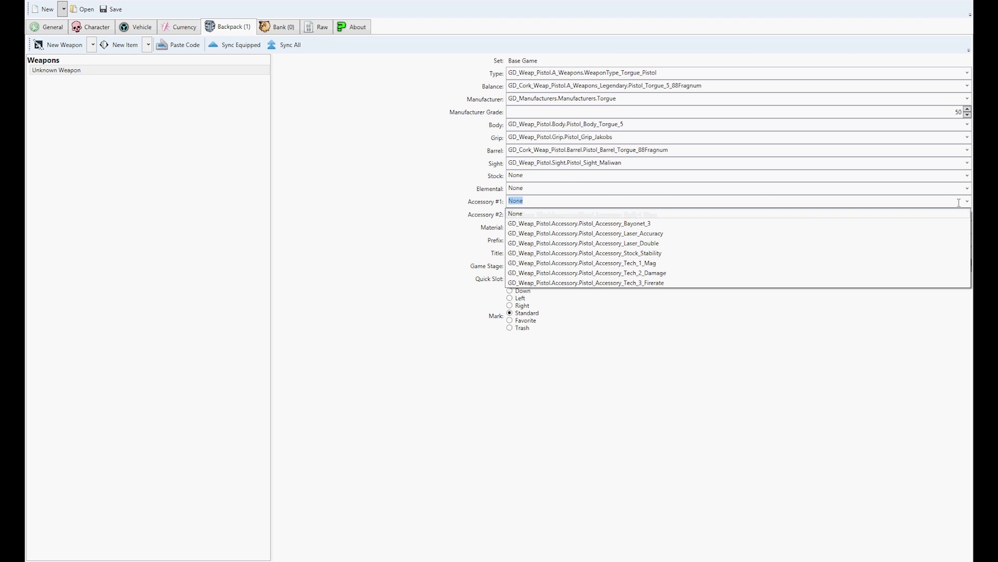
pyautogui.click(716, 244)
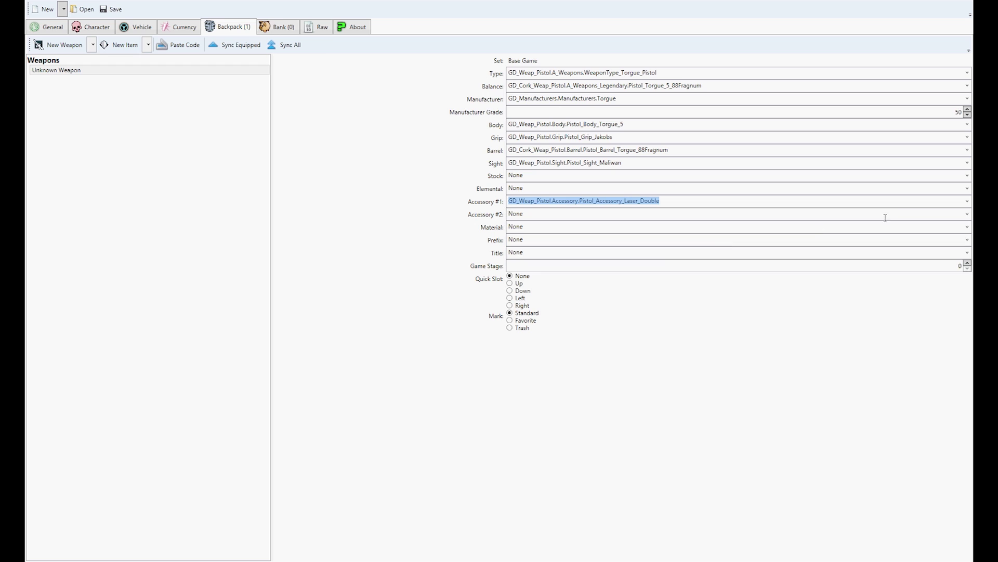
pyautogui.click(967, 214)
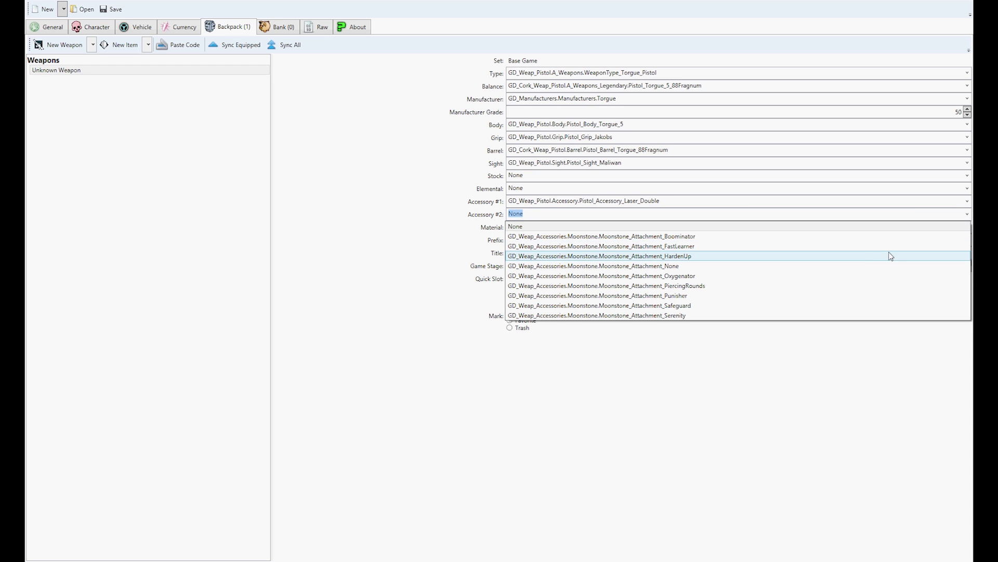
pyautogui.click(695, 296)
# Set the weapon's material to GD_Weap_Pistol.ManufacturerMaterials.Mat_Torgue_5_Legendary
pyautogui.click(536, 223)
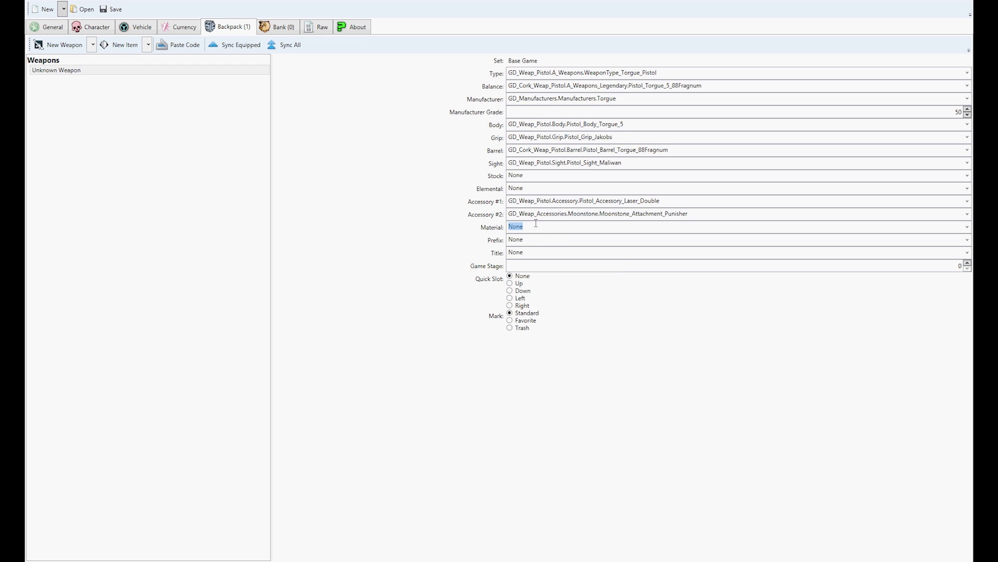
pyautogui.click(966, 228)
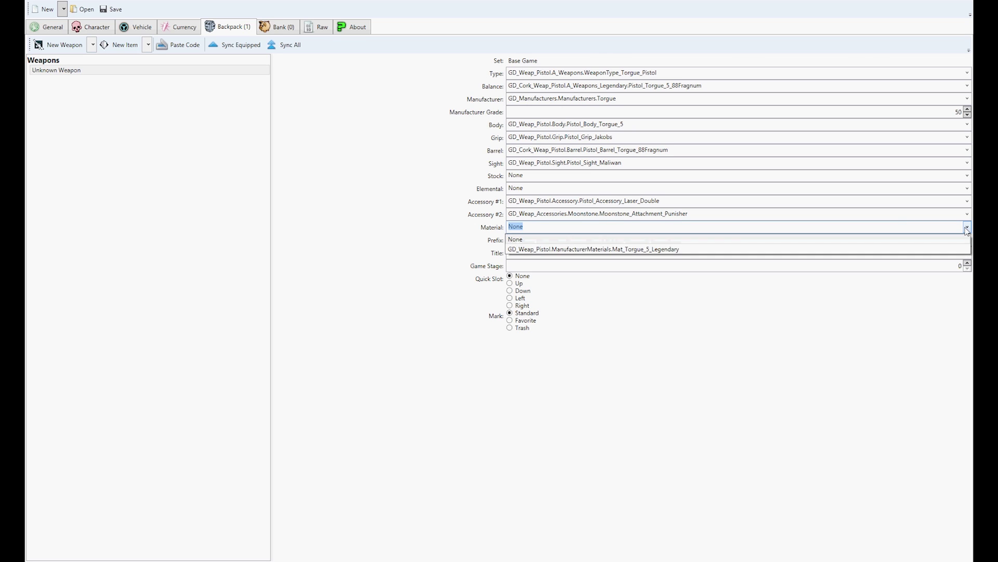
pyautogui.click(688, 249)
pyautogui.click(676, 226)
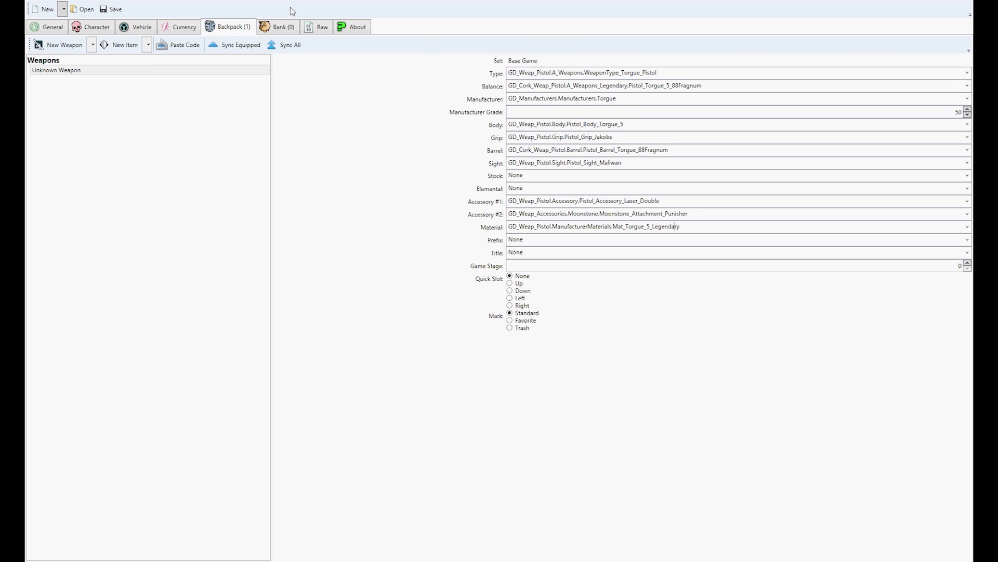
# Copy the finished pistol's code and paste it repeatedly into the backpack until it holds 22 weapons
pyautogui.click(61, 75)
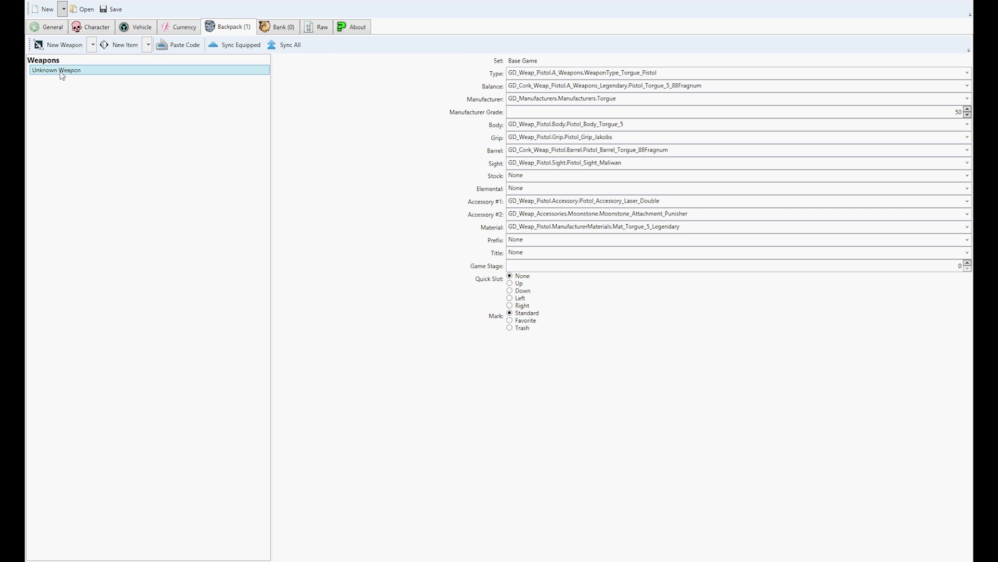
pyautogui.rightClick(61, 76)
pyautogui.click(87, 79)
pyautogui.hotkey('ctrl', 'v')
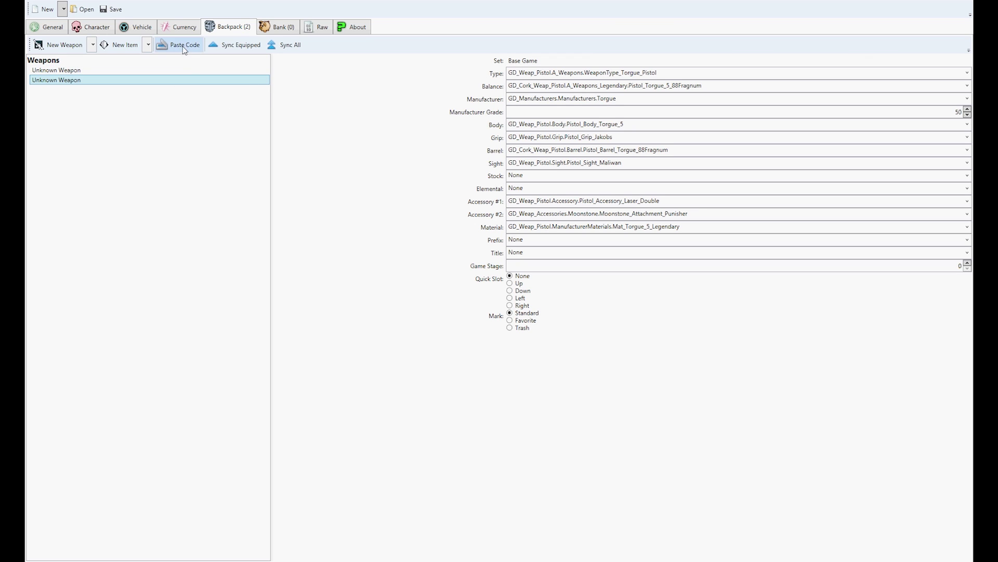
pyautogui.click(183, 45)
pyautogui.hotkey('ctrl', 'v')
pyautogui.hotkey('ctrl', 'v')
pyautogui.hotkey('ctrl', 'v')
pyautogui.hotkey('ctrl', 'v')
pyautogui.hotkey('ctrl', 'v')
pyautogui.hotkey('ctrl', 'v')
pyautogui.hotkey('ctrl', 'v')
pyautogui.hotkey('ctrl', 'v')
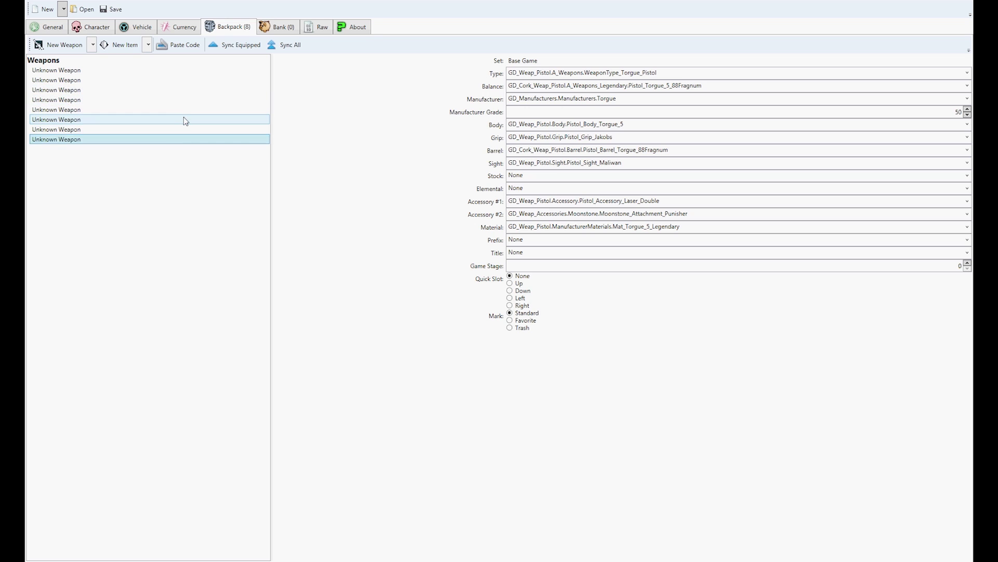
pyautogui.hotkey('ctrl', 'v')
pyautogui.hotkey('ctrl', 'v')
pyautogui.hotkey('ctrl', 'v')
pyautogui.hotkey('ctrl', 'v')
pyautogui.hotkey('ctrl', 'v')
pyautogui.hotkey('ctrl', 'v')
pyautogui.hotkey('ctrl', 'v')
pyautogui.hotkey('ctrl', 'v')
pyautogui.hotkey('ctrl', 'v')
pyautogui.hotkey('ctrl', 'v')
pyautogui.hotkey('ctrl', 'v')
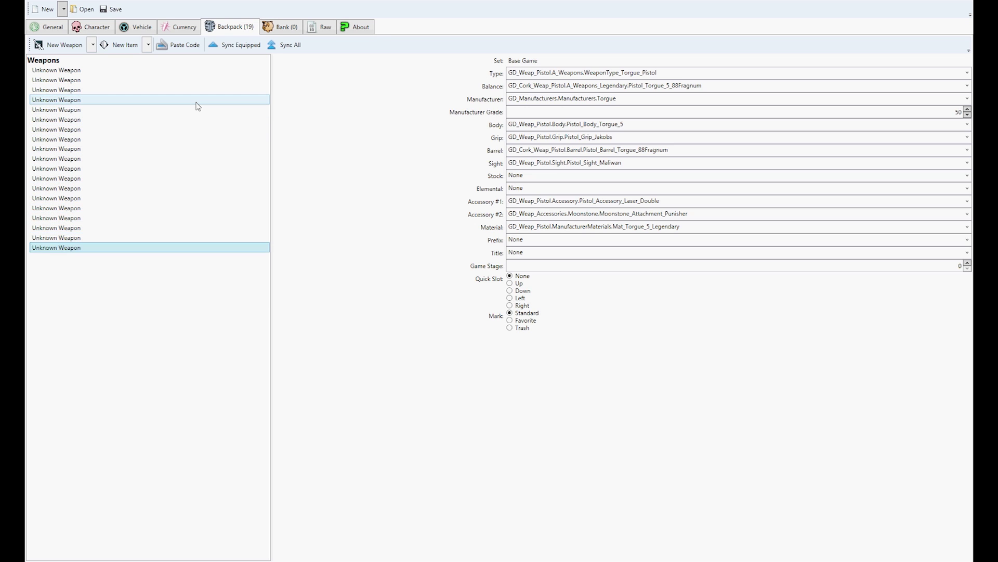
pyautogui.click(208, 220)
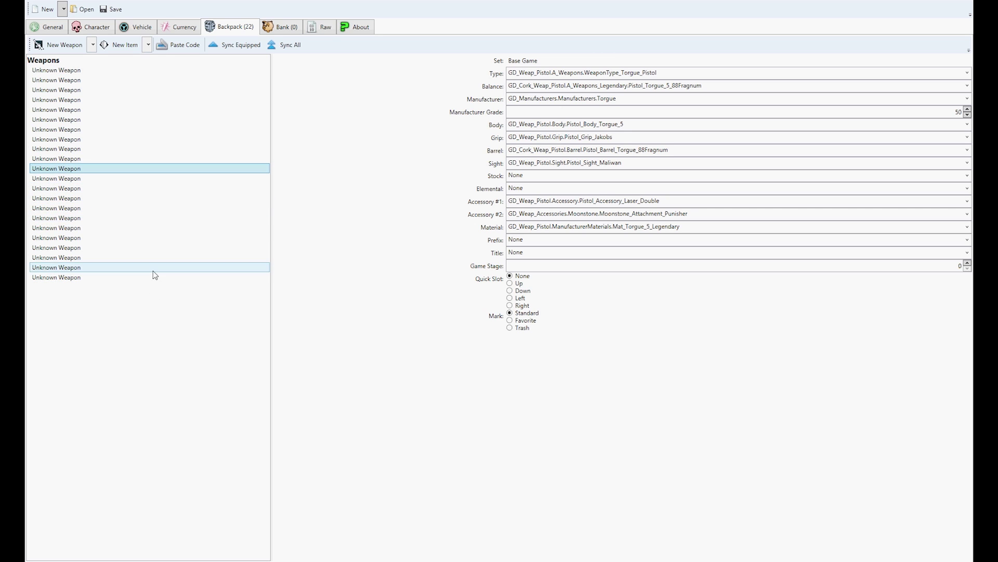
# Copy the code of one of the duplicated pistols in the backpack list
pyautogui.click(125, 238)
pyautogui.rightClick(73, 120)
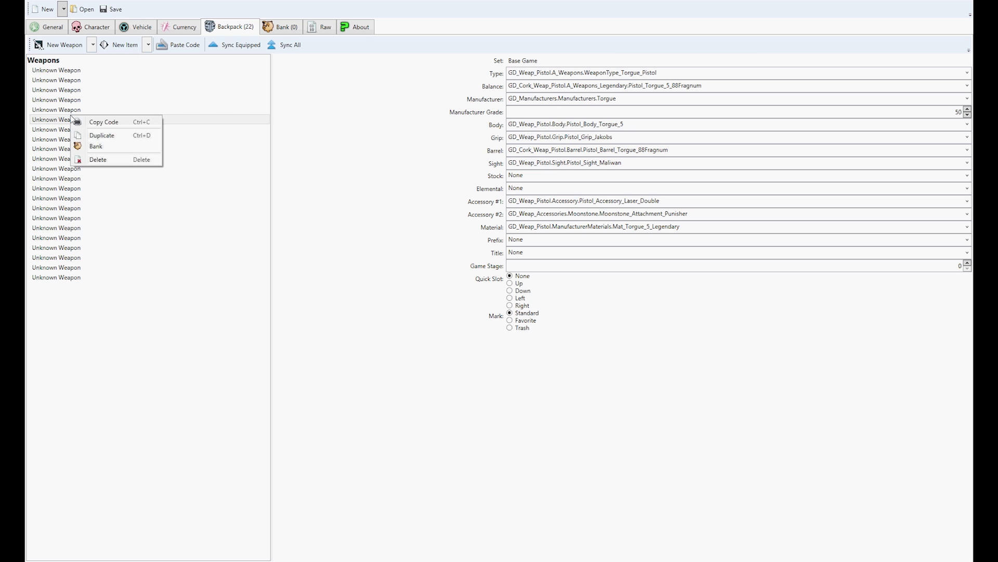
pyautogui.click(103, 122)
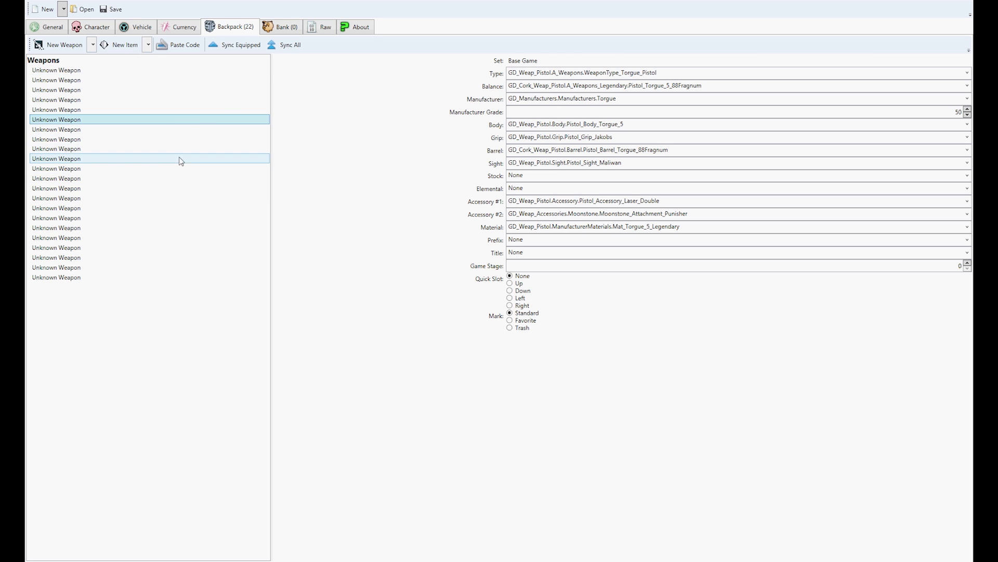
pyautogui.rightClick(179, 167)
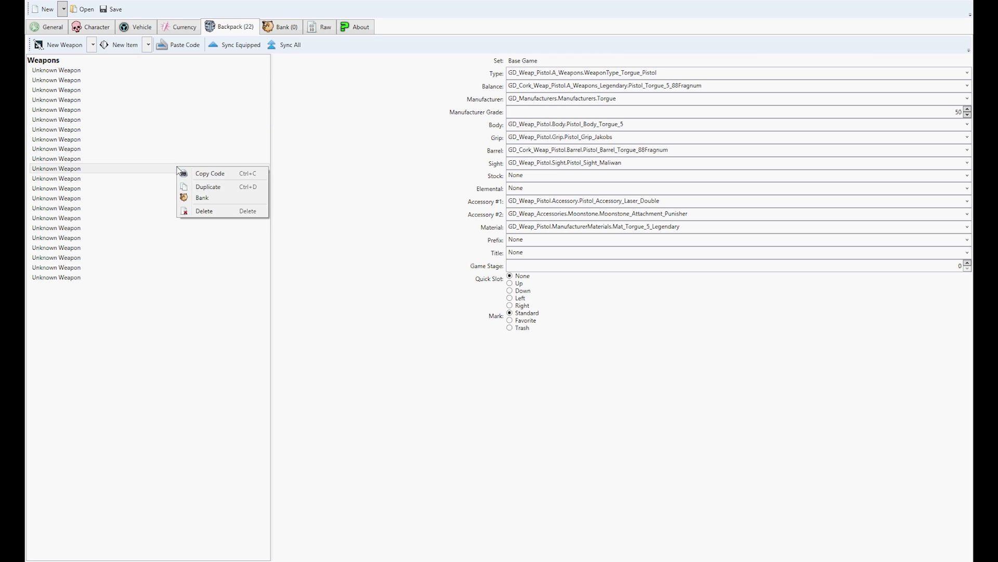
pyautogui.click(89, 71)
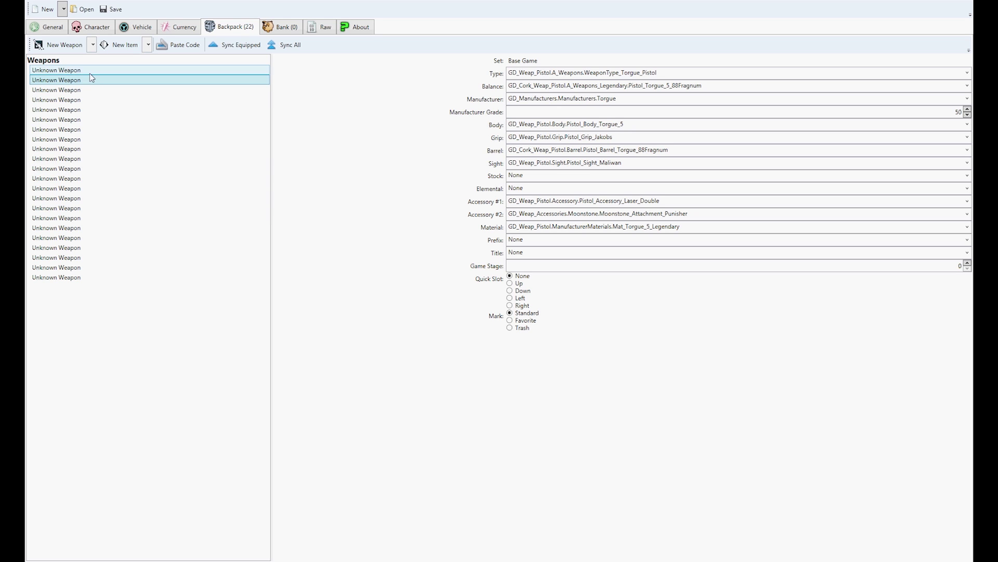
pyautogui.rightClick(89, 73)
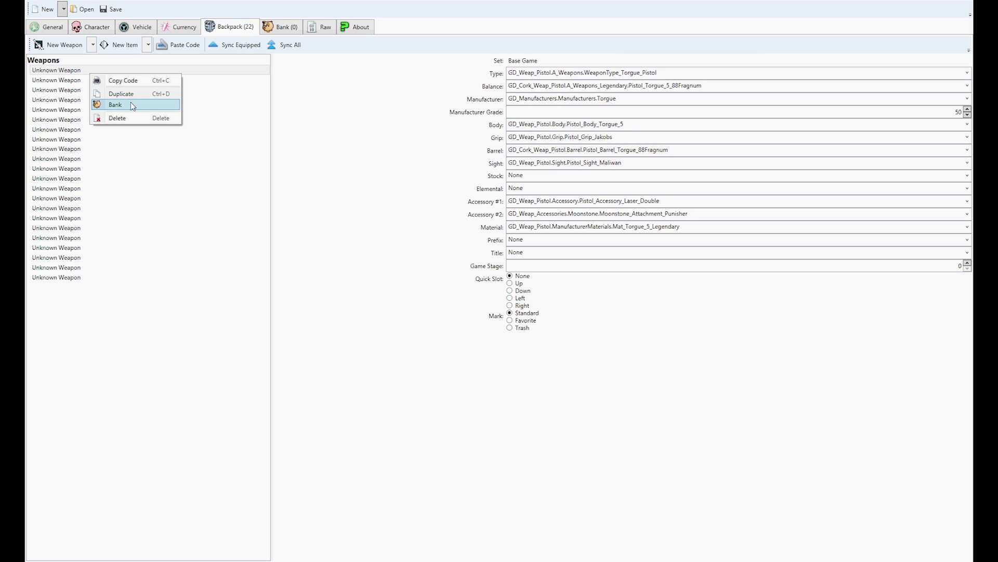
pyautogui.click(173, 178)
pyautogui.click(112, 80)
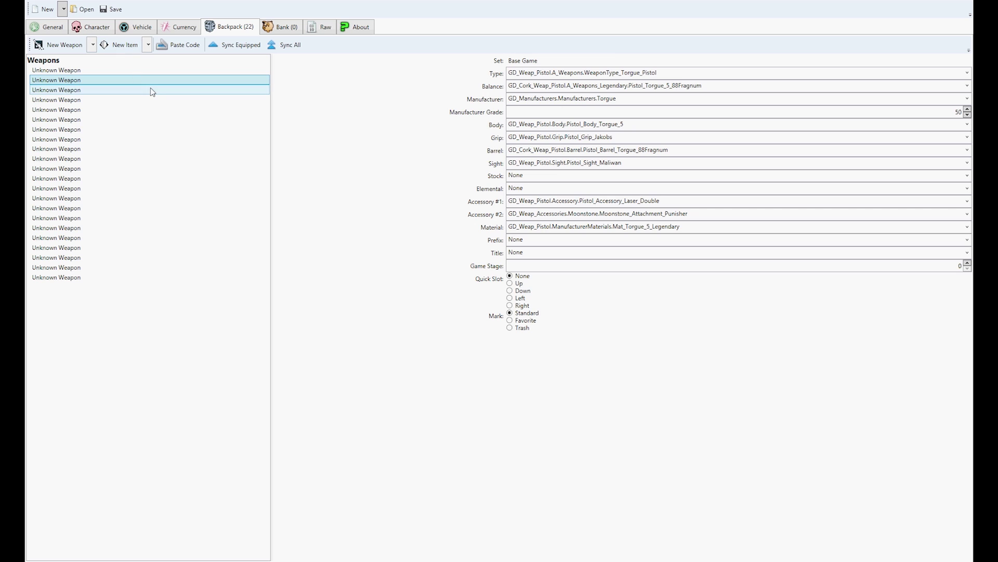
# Paste the copied pistol code into the bank to add two weapons there
pyautogui.click(284, 29)
pyautogui.click(180, 44)
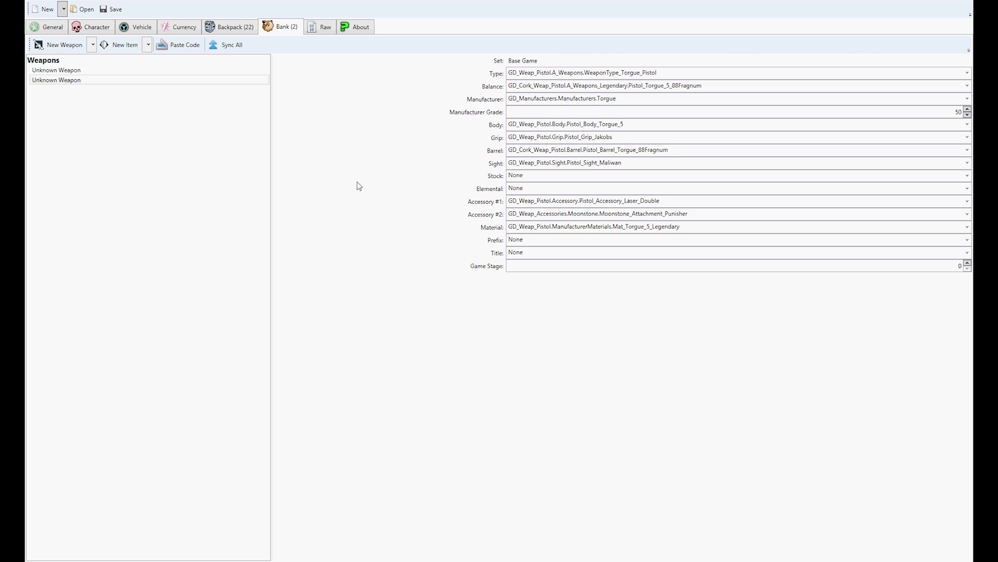
# Set every BlackMarketUpgrades value in the raw save data to 999999
pyautogui.click(318, 31)
pyautogui.click(174, 123)
pyautogui.click(185, 112)
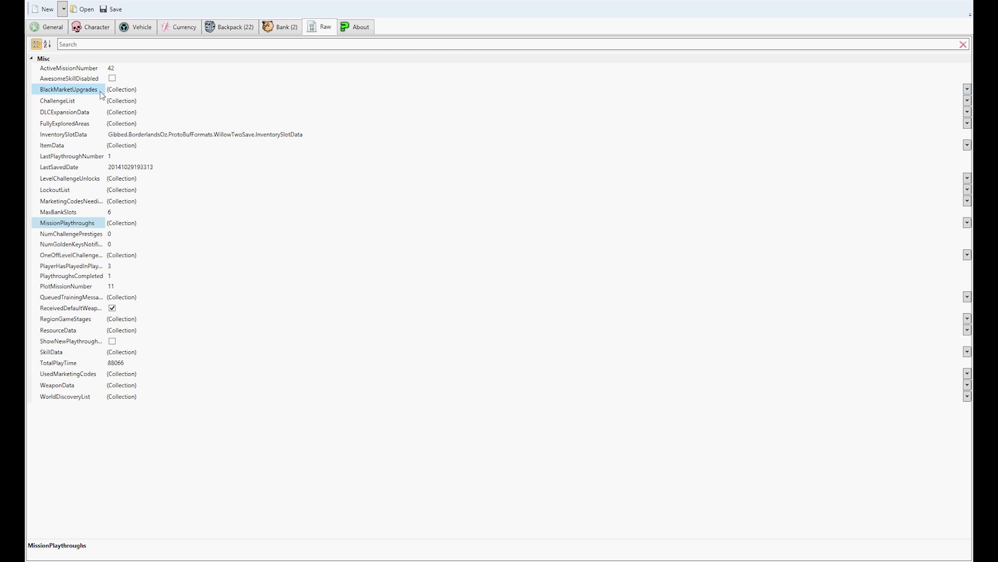
pyautogui.click(118, 94)
pyautogui.click(119, 94)
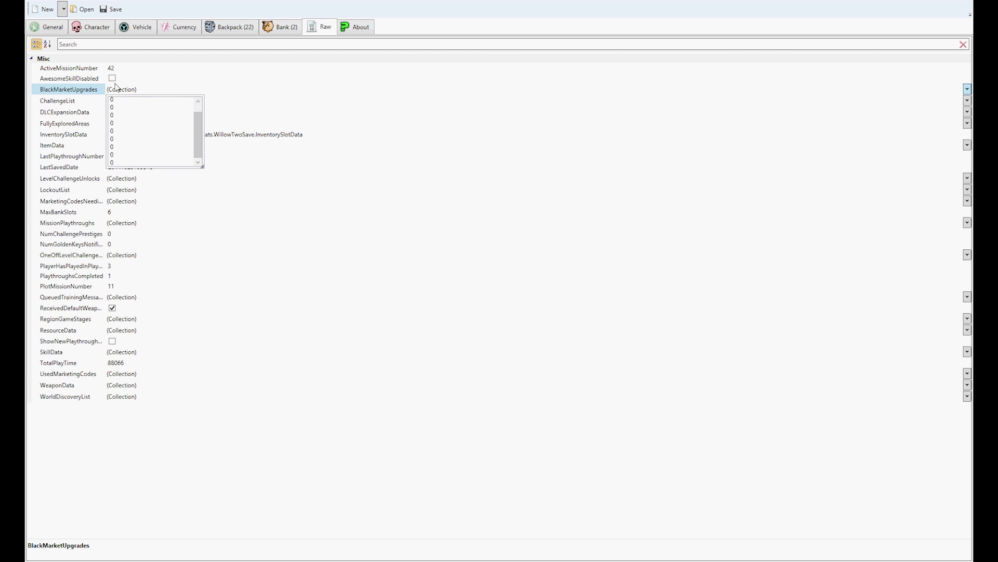
pyautogui.scroll(1, 130, 124)
pyautogui.moveTo(158, 97); pyautogui.dragTo(99, 98)
pyautogui.hotkey('ctrl', 'c')
pyautogui.press('End')
pyautogui.press('BackSpace')
pyautogui.hotkey('ctrl', 'v')
pyautogui.hotkey('ctrl', 'v')
pyautogui.hotkey('ctrl', 'v')
pyautogui.press('BackSpace')
pyautogui.hotkey('ctrl', 'v')
pyautogui.hotkey('ctrl', 'v')
pyautogui.press('Up')
pyautogui.press('BackSpace')
pyautogui.hotkey('ctrl', 'v')
pyautogui.hotkey('ctrl', 'Home')
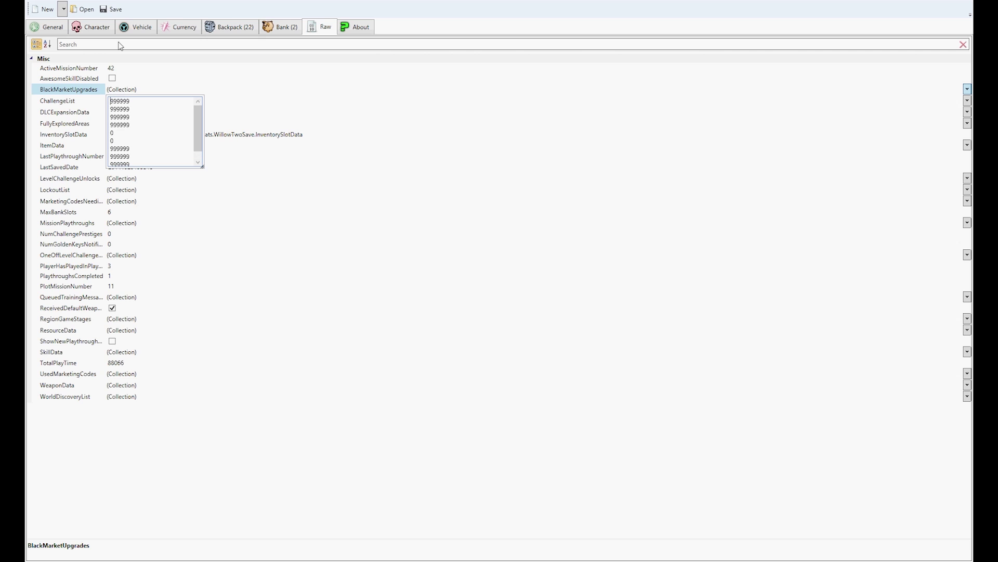
pyautogui.click(129, 140)
pyautogui.press('BackSpace')
pyautogui.hotkey('ctrl', 'v')
pyautogui.hotkey('ctrl', 'v')
# Set the UpgradeLevel of all eight ResourceData entries in the raw save data to 999999
pyautogui.doubleClick(119, 331)
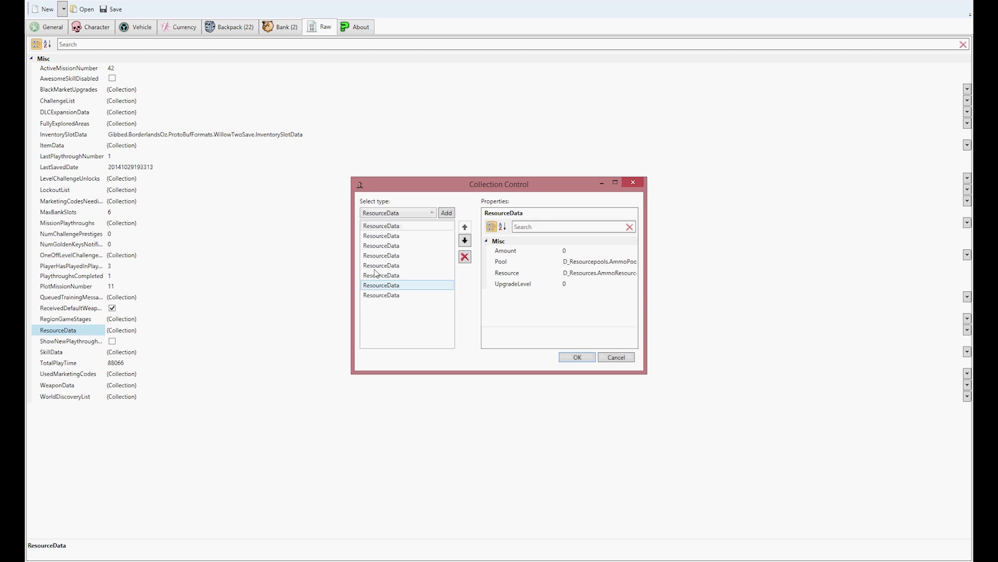
pyautogui.click(406, 295)
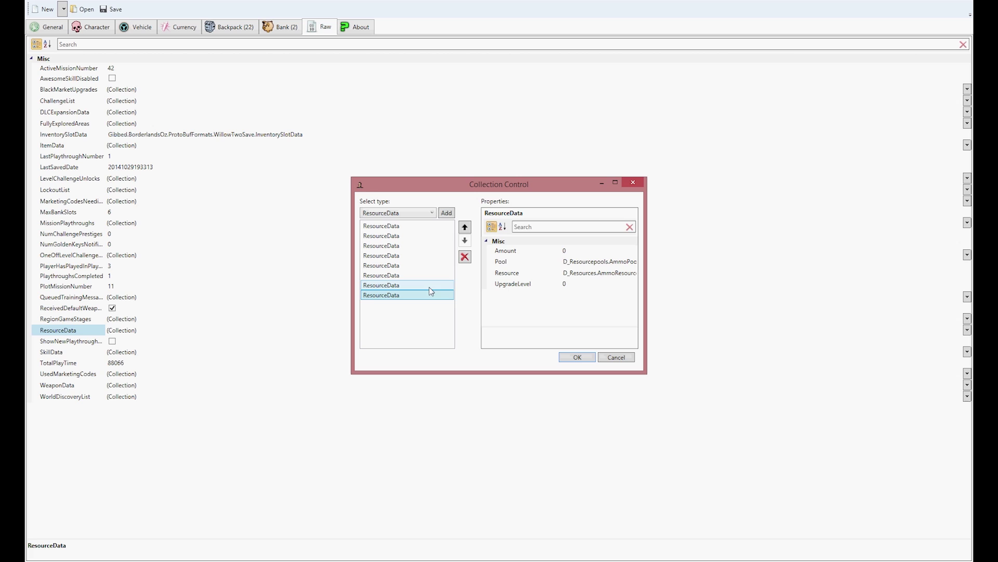
pyautogui.click(593, 284)
pyautogui.hotkey('ctrl', 'v')
pyautogui.click(414, 288)
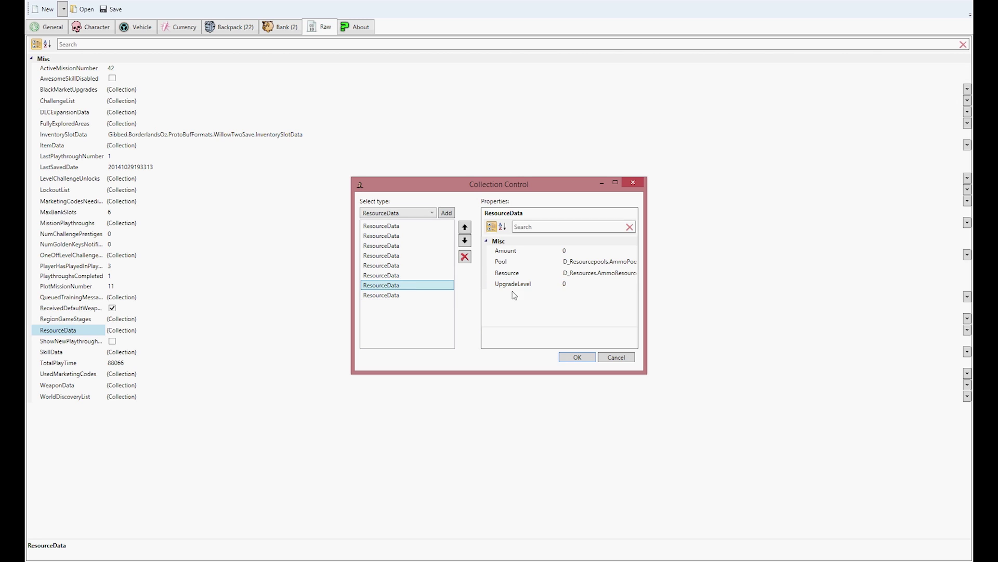
pyautogui.click(587, 284)
pyautogui.hotkey('ctrl', 'v')
pyautogui.click(416, 275)
pyautogui.click(602, 285)
pyautogui.hotkey('ctrl', 'v')
pyautogui.click(414, 265)
pyautogui.click(512, 284)
pyautogui.hotkey('ctrl', 'v')
pyautogui.click(411, 255)
pyautogui.click(552, 283)
pyautogui.hotkey('ctrl', 'v')
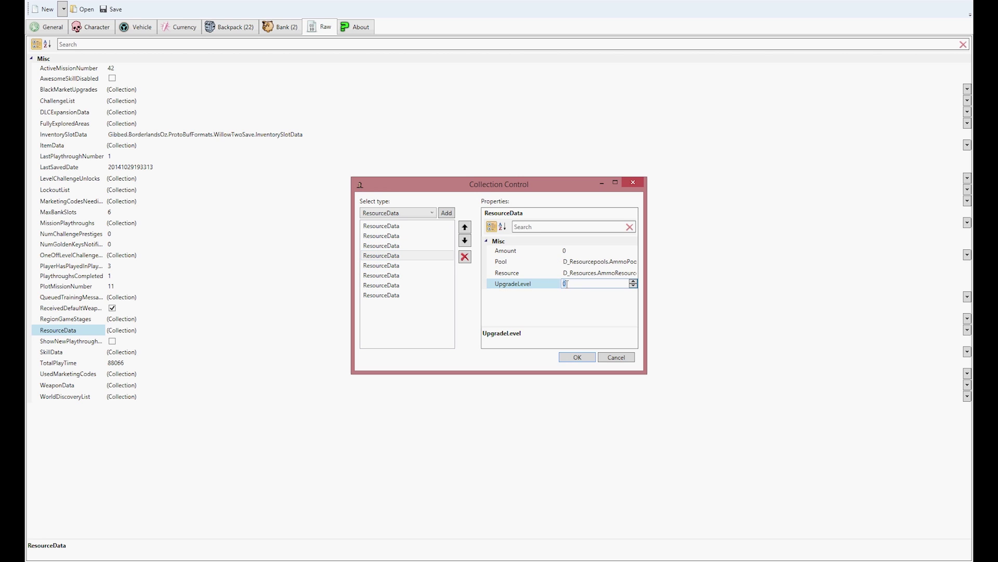
pyautogui.click(410, 247)
pyautogui.click(520, 284)
pyautogui.hotkey('ctrl', 'v')
pyautogui.click(416, 237)
pyautogui.click(546, 283)
pyautogui.hotkey('ctrl', 'v')
pyautogui.click(411, 225)
pyautogui.click(597, 283)
pyautogui.hotkey('ctrl', 'v')
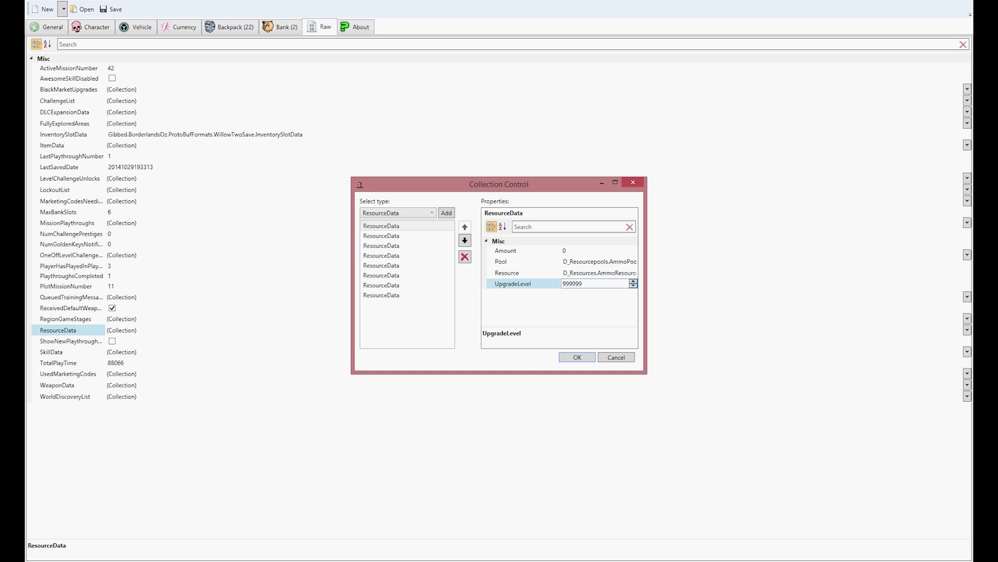
pyautogui.hotkey('alt', 'Tab')
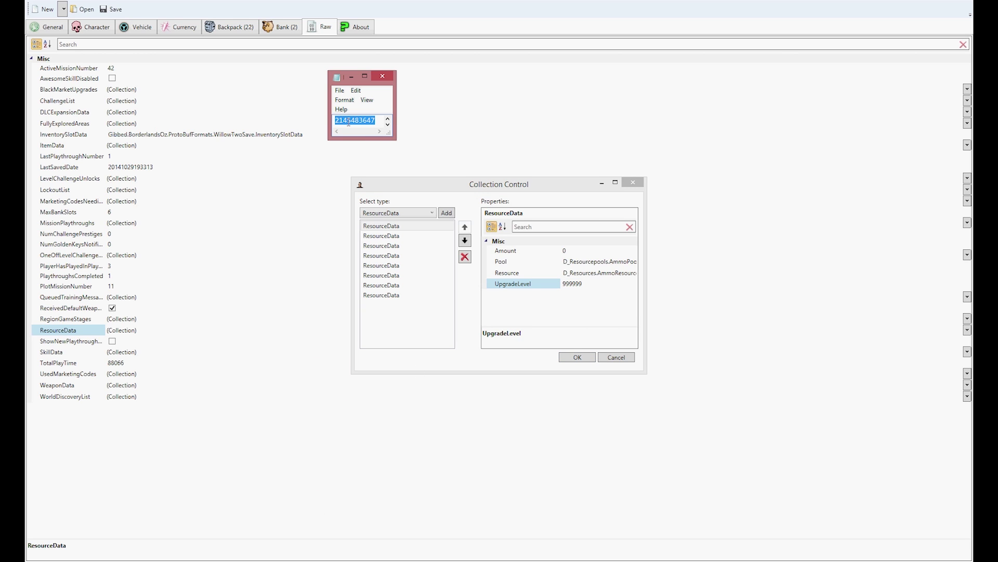
pyautogui.click(376, 121)
pyautogui.doubleClick(379, 120)
pyautogui.hotkey('ctrl', 'c')
pyautogui.click(424, 227)
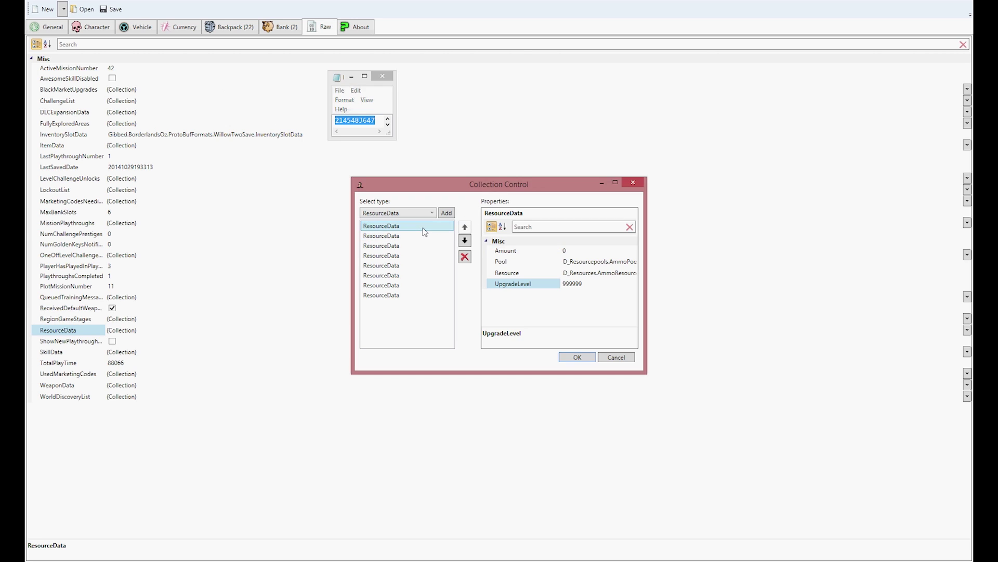
pyautogui.click(596, 249)
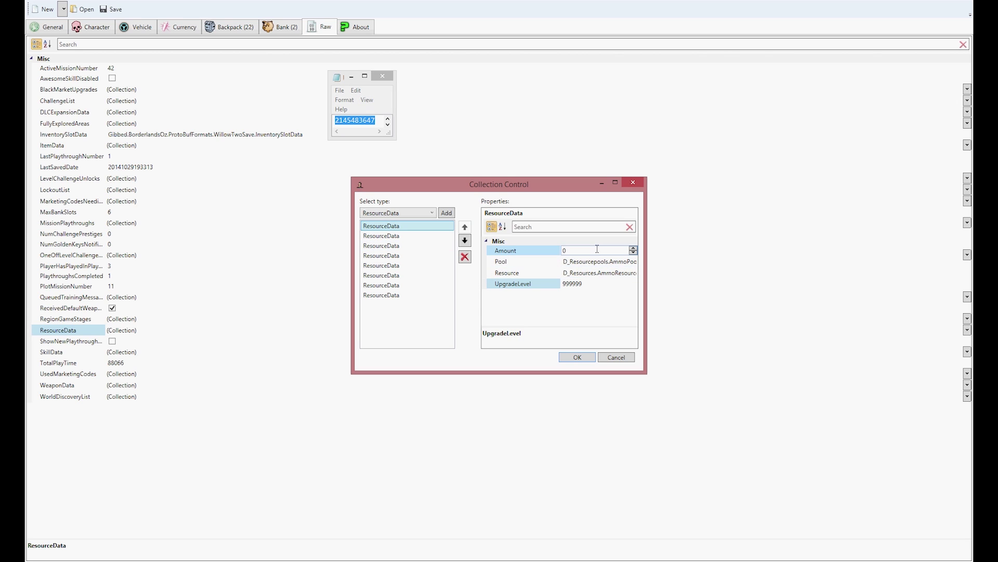
pyautogui.hotkey('ctrl', 'v')
pyautogui.click(402, 237)
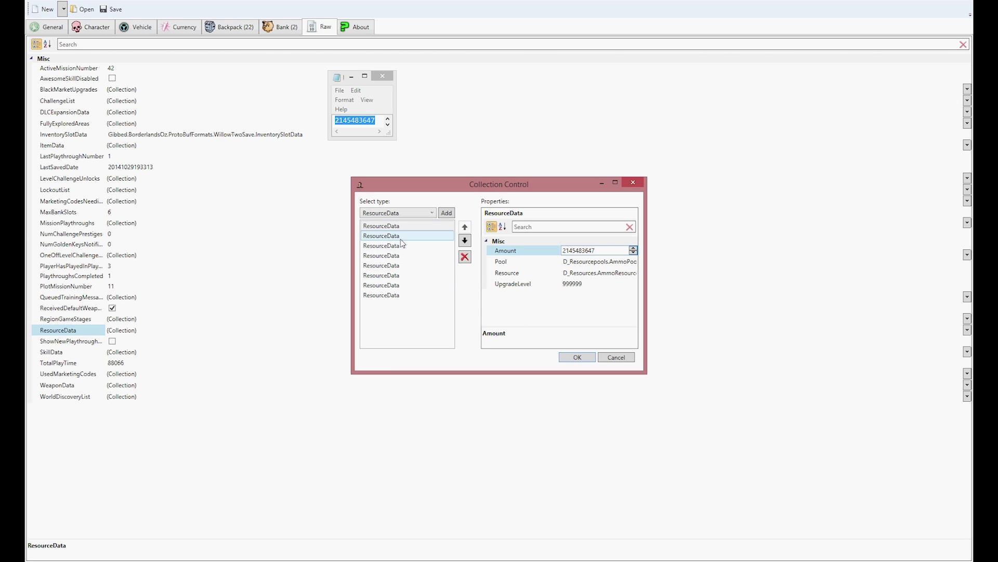
pyautogui.click(596, 250)
pyautogui.hotkey('ctrl', 'v')
pyautogui.click(430, 246)
pyautogui.click(596, 250)
pyautogui.hotkey('ctrl', 'v')
pyautogui.click(403, 255)
pyautogui.click(586, 260)
pyautogui.click(595, 250)
pyautogui.hotkey('ctrl', 'v')
pyautogui.click(396, 265)
pyautogui.click(564, 250)
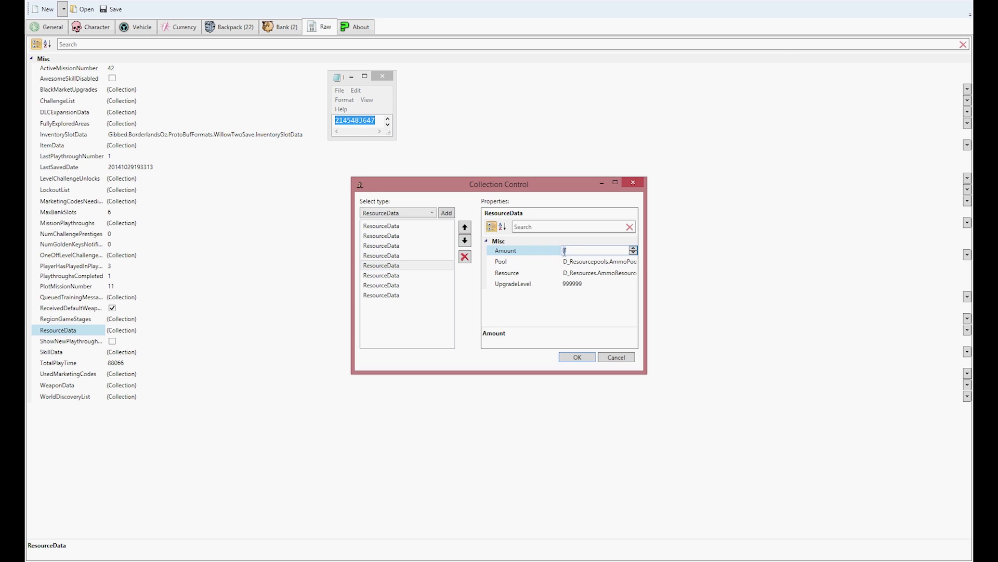
pyautogui.hotkey('ctrl', 'v')
pyautogui.click(403, 275)
pyautogui.click(596, 250)
pyautogui.hotkey('ctrl', 'v')
pyautogui.click(421, 287)
pyautogui.click(595, 250)
pyautogui.hotkey('ctrl', 'v')
pyautogui.click(405, 295)
pyautogui.click(564, 251)
pyautogui.hotkey('ctrl', 'v')
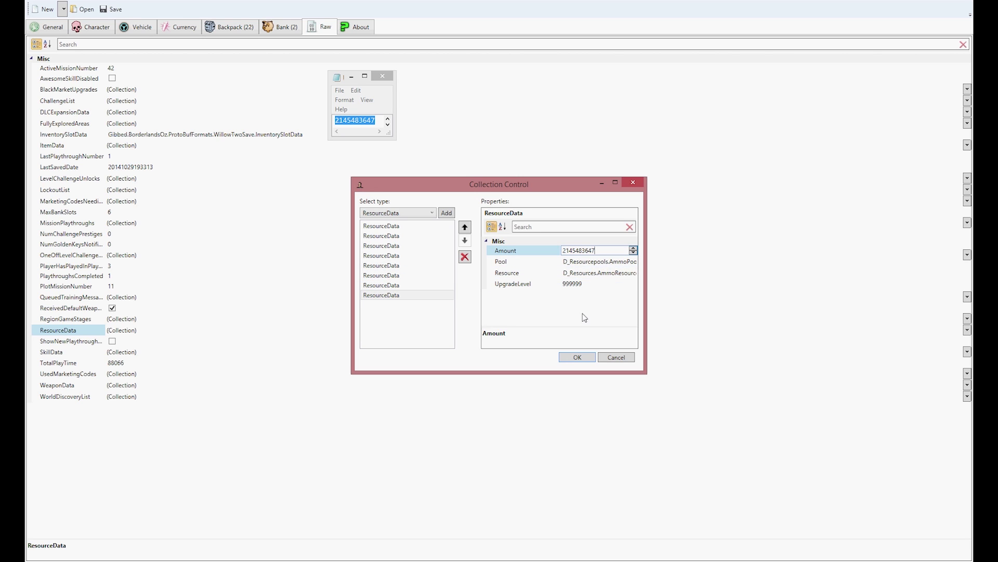
# Confirm the ResourceData changes and open the SkillData collection for editing
pyautogui.click(572, 357)
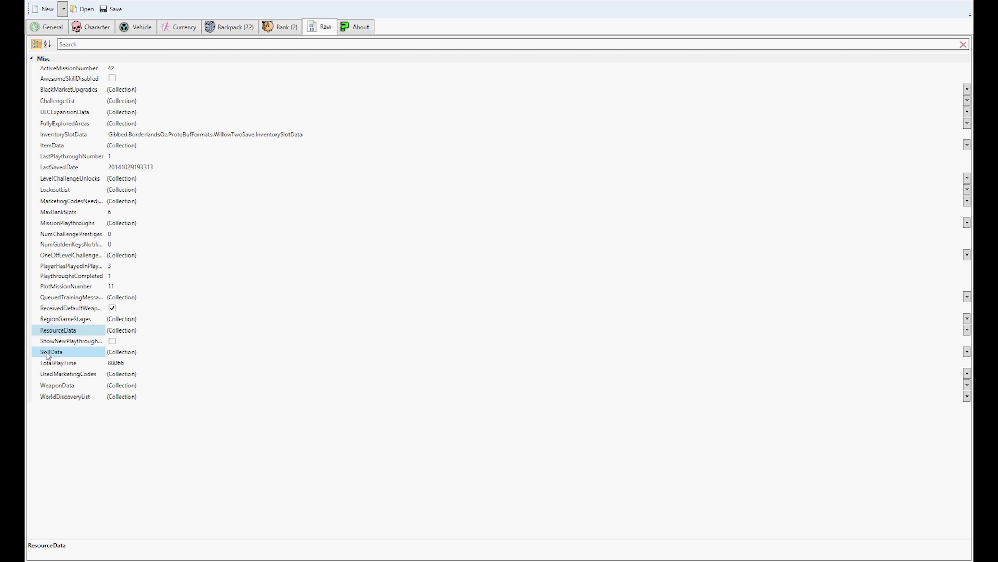
pyautogui.doubleClick(120, 353)
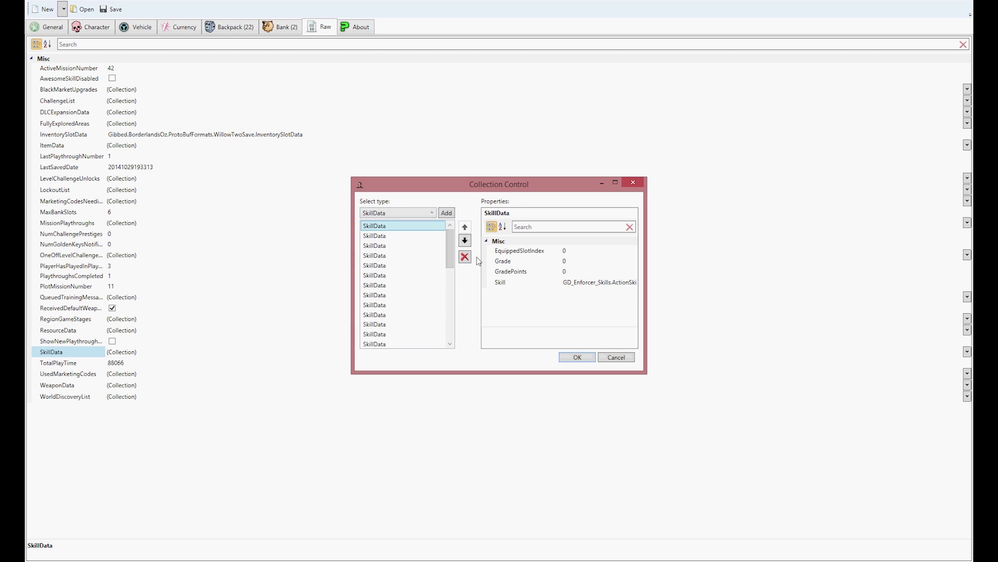
# Look through the SkillData entries down the list and back to the first one, enlarging the collection dialog for a better view
pyautogui.click(395, 342)
pyautogui.press('Down')
pyautogui.press('Down')
pyautogui.press('Down')
pyautogui.press('Down')
pyautogui.press('Down')
pyautogui.press('Down')
pyautogui.press('Down')
pyautogui.press('Down')
pyautogui.press('Down')
pyautogui.press('Down')
pyautogui.press('Down')
pyautogui.press('Down')
pyautogui.press('Down')
pyautogui.press('Down')
pyautogui.press('Down')
pyautogui.press('Down')
pyautogui.press('Down')
pyautogui.press('Down')
pyautogui.moveTo(645, 372); pyautogui.dragTo(719, 483)
pyautogui.press('Up')
pyautogui.press('Up')
pyautogui.press('Up')
pyautogui.press('Up')
pyautogui.press('Up')
pyautogui.press('Up')
pyautogui.press('Up')
pyautogui.press('Up')
pyautogui.press('Up')
pyautogui.press('Up')
pyautogui.press('Up')
pyautogui.press('Up')
pyautogui.press('Up')
pyautogui.press('Up')
pyautogui.press('Up')
pyautogui.press('Up')
pyautogui.press('Up')
pyautogui.press('Up')
pyautogui.press('Up')
pyautogui.press('Up')
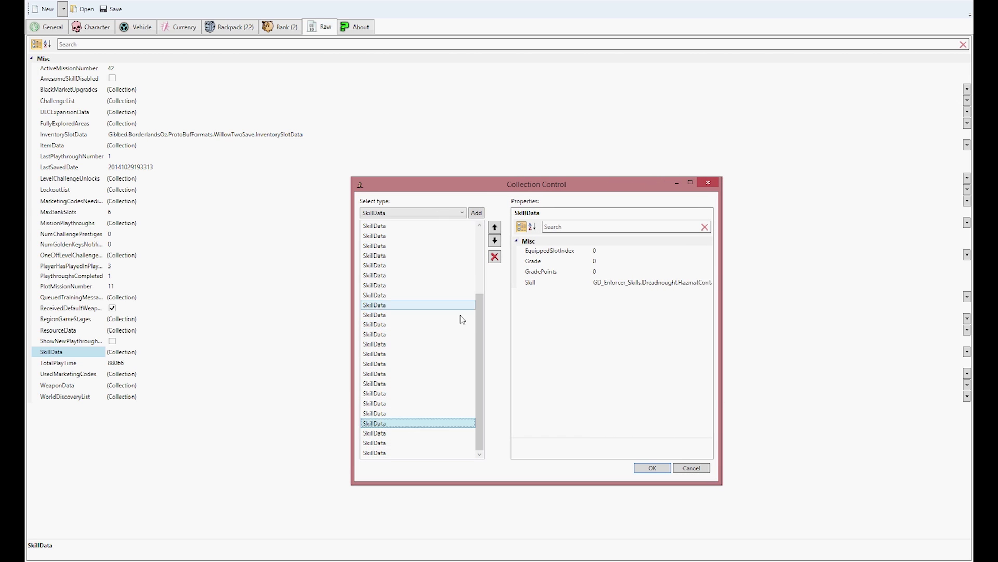
pyautogui.press('Up')
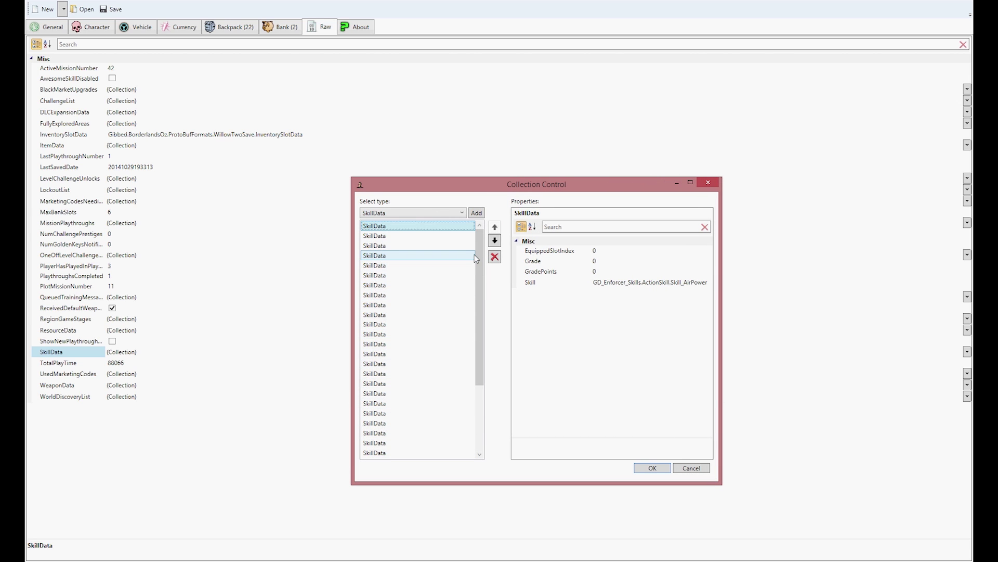
# Reposition the SkillData collection dialog and enlarge it so the whole entry list fits
pyautogui.moveTo(485, 181); pyautogui.dragTo(357, 62)
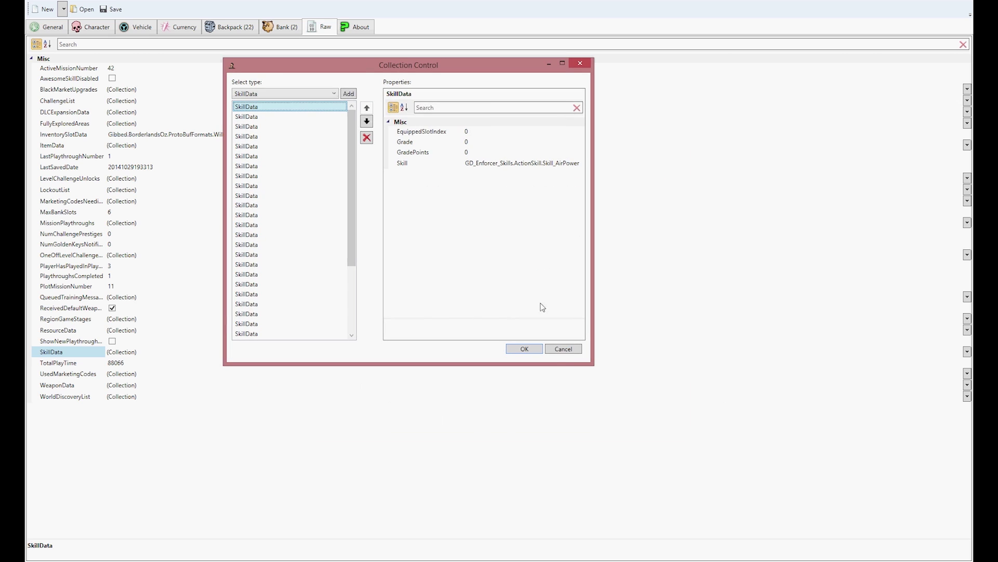
pyautogui.moveTo(593, 365); pyautogui.dragTo(795, 481)
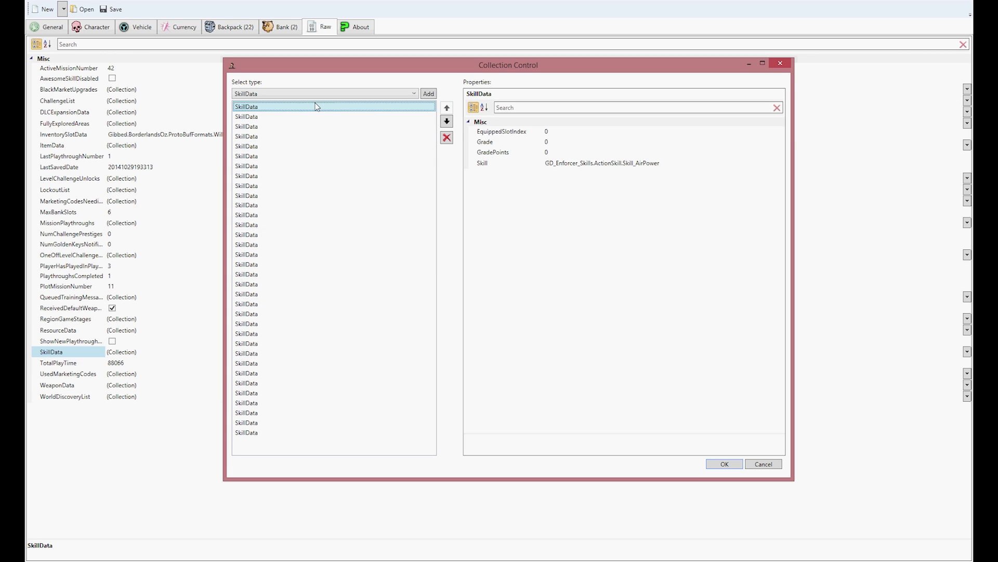
# Set the Grade of the first SkillData entry, Skill_AirPower, to 1
pyautogui.click(613, 162)
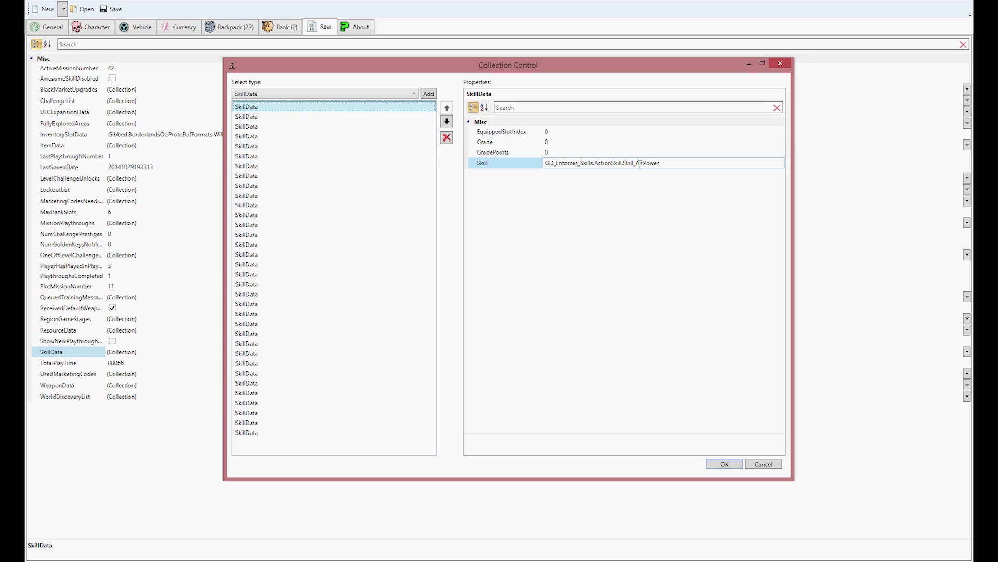
pyautogui.click(564, 132)
pyautogui.click(564, 142)
pyautogui.click(565, 152)
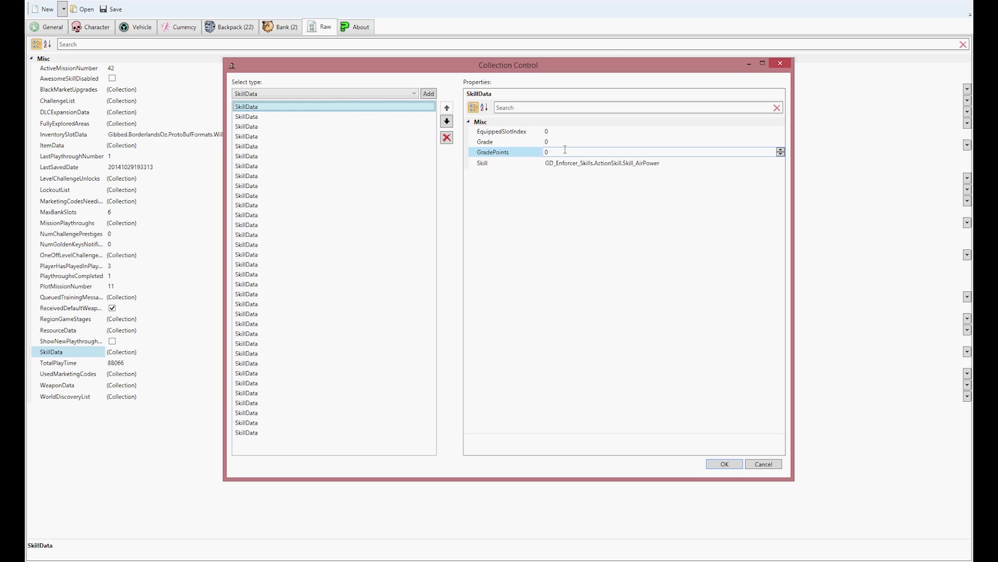
pyautogui.click(564, 141)
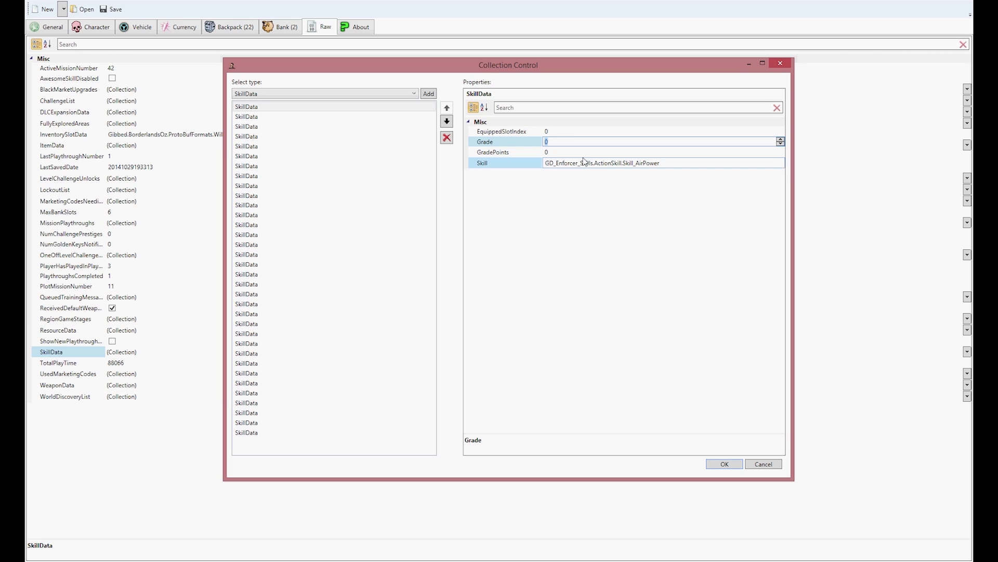
pyautogui.write('1')
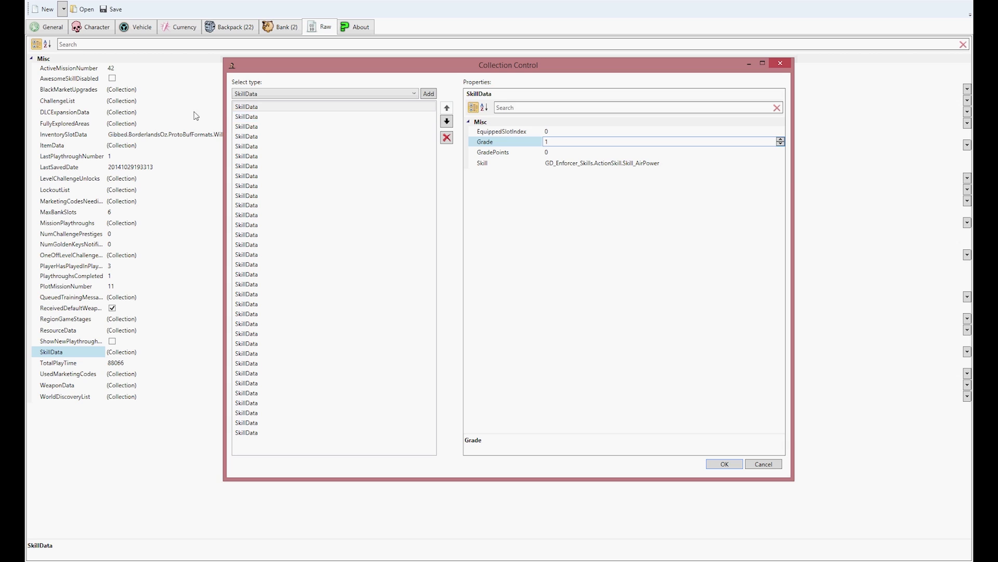
# Set the Grade of the Afterburner, FireSupport and VenomBolts entries and of the fifth SkillData entry to 5
pyautogui.click(260, 117)
pyautogui.click(574, 142)
pyautogui.write('5')
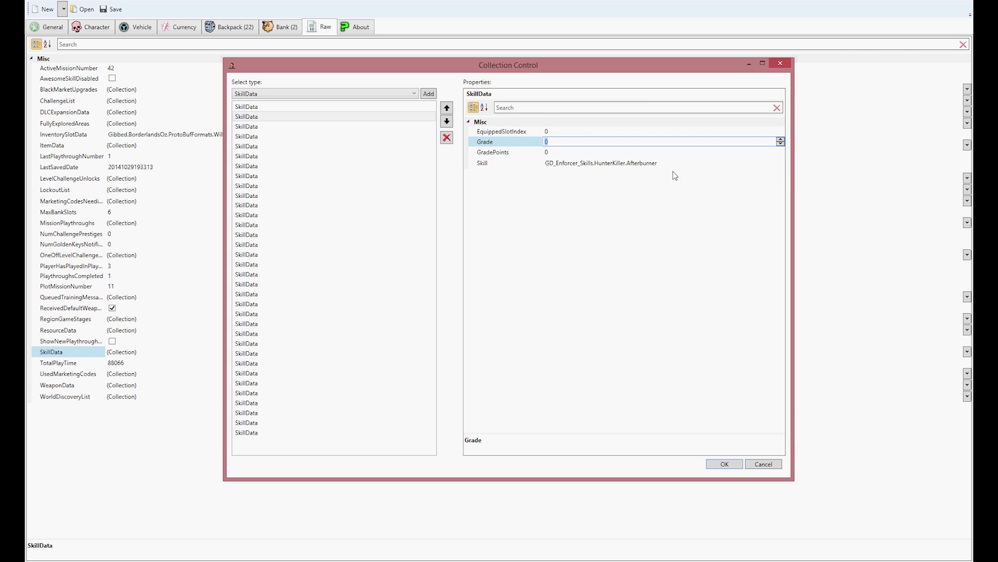
pyautogui.click(343, 128)
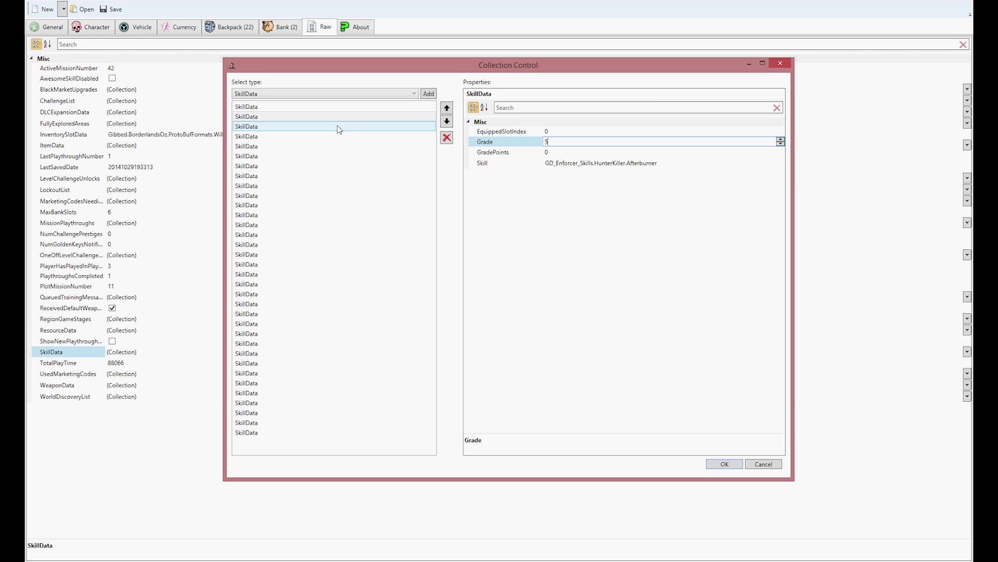
pyautogui.click(297, 137)
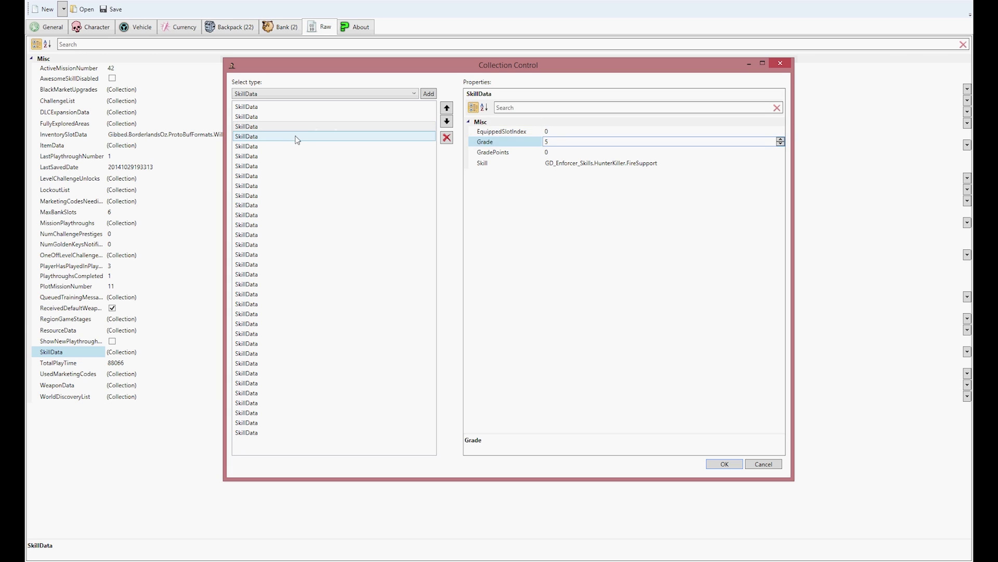
pyautogui.click(555, 143)
pyautogui.click(329, 147)
pyautogui.click(327, 149)
pyautogui.click(556, 142)
pyautogui.write('5')
# Set the Grade of the HunterKiller LaserGuided entry to 1
pyautogui.click(312, 159)
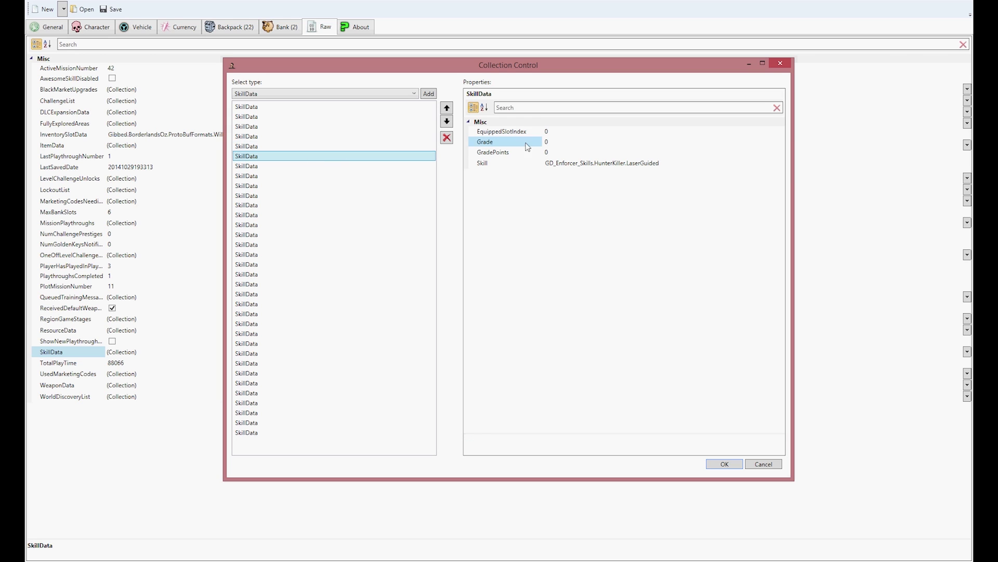
pyautogui.click(561, 142)
pyautogui.write('1')
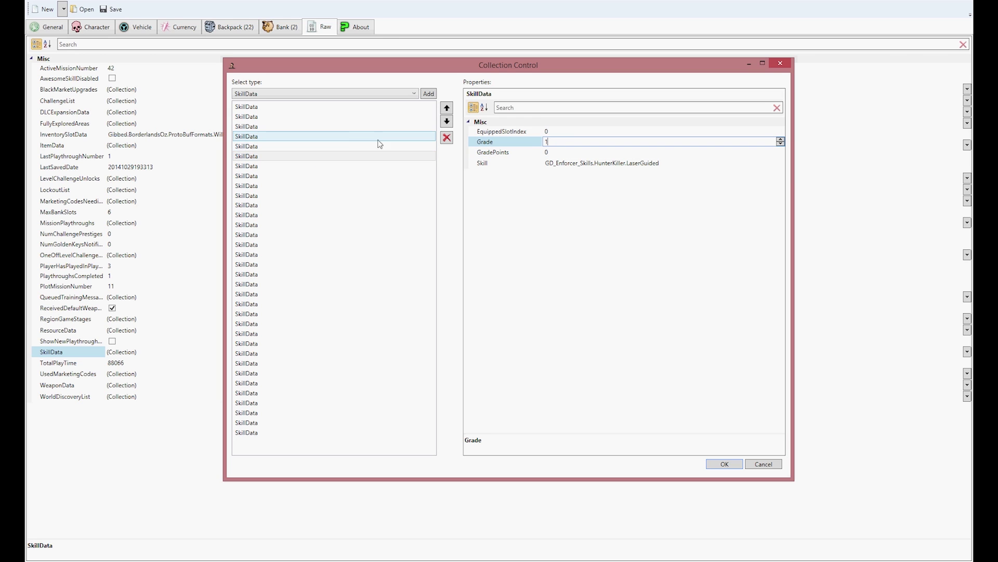
# Review the Grade values of the SkillData entries edited so far, up to LaserGuided
pyautogui.click(269, 156)
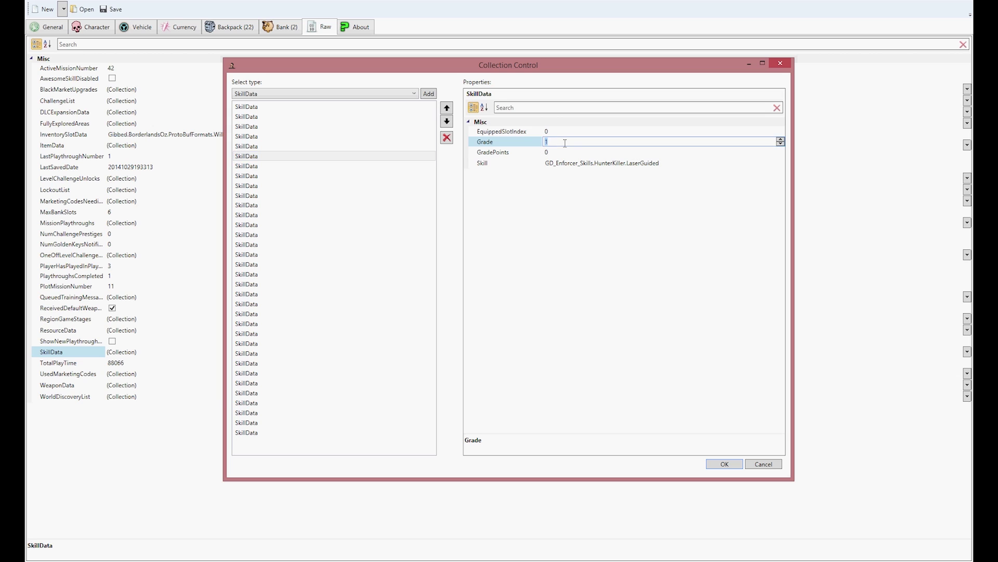
pyautogui.click(296, 156)
pyautogui.press('Up')
pyautogui.press('Up')
pyautogui.press('Up')
pyautogui.press('Up')
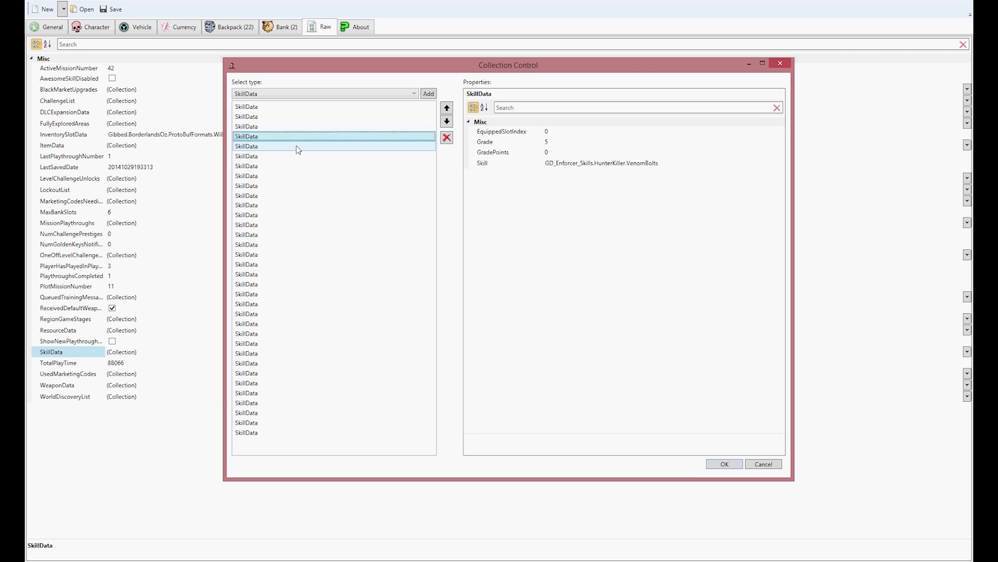
pyautogui.press('Down')
pyautogui.click(568, 151)
pyautogui.press('Down')
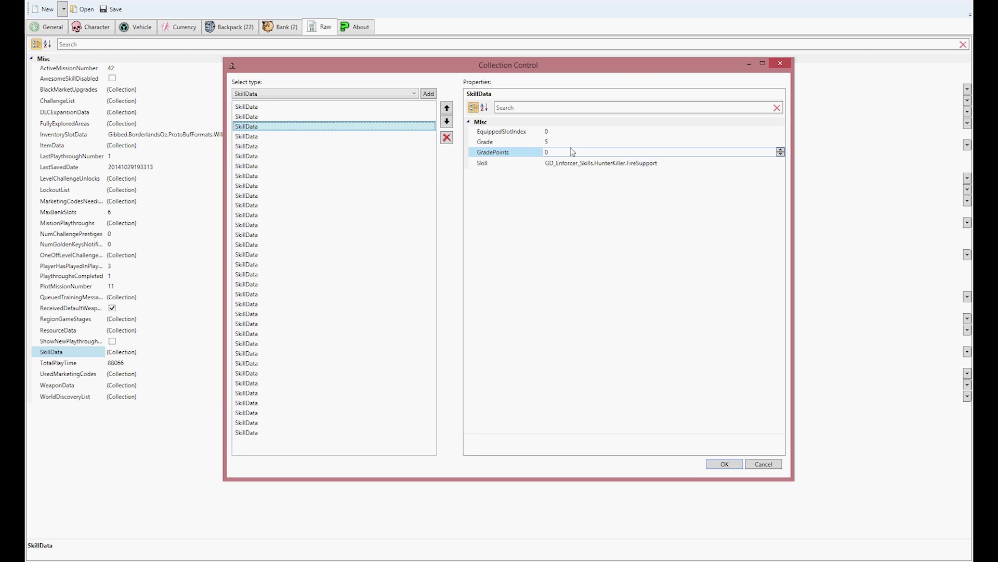
pyautogui.click(577, 142)
pyautogui.press('Down')
pyautogui.press('Down')
pyautogui.press('Down')
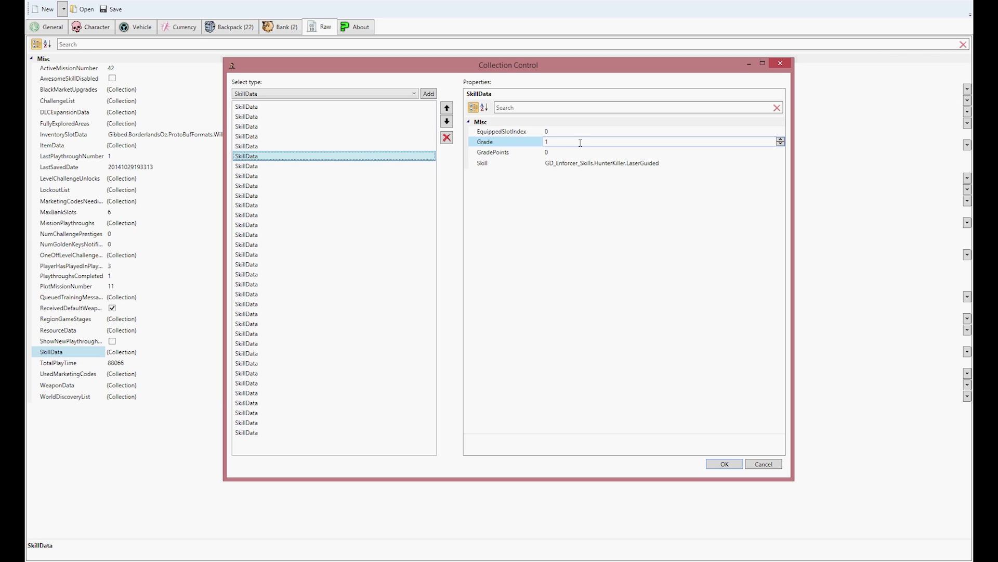
pyautogui.press('Down')
# Edit the Grade of the RollingThunder and KillSwitch entries and of the entry right after KillSwitch
pyautogui.click(580, 142)
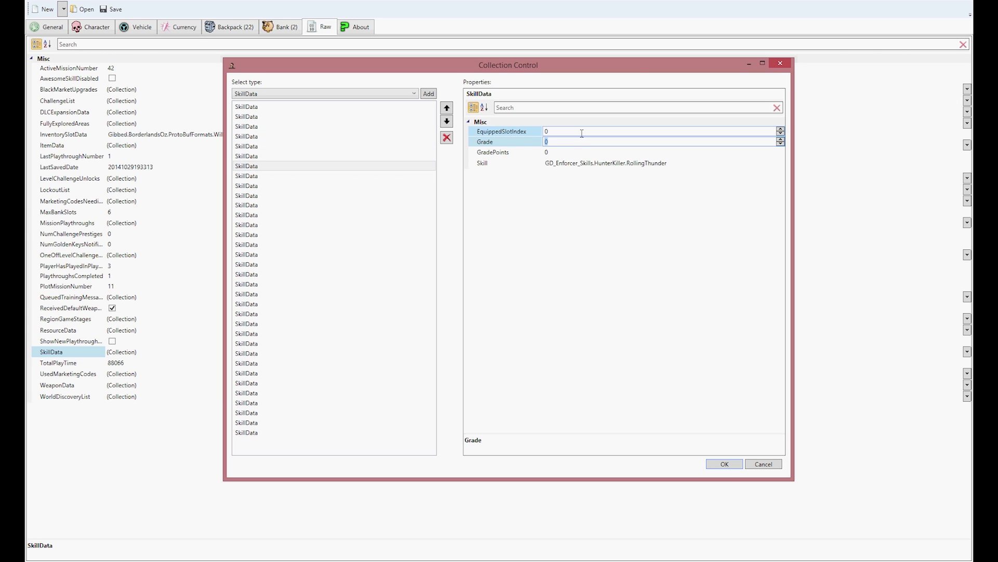
pyautogui.click(297, 177)
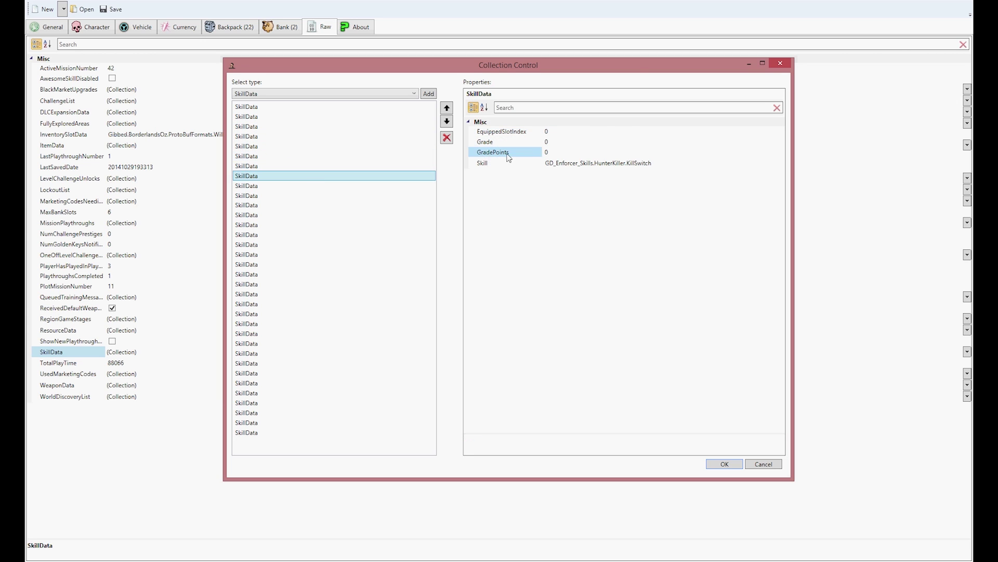
pyautogui.click(556, 143)
pyautogui.click(301, 188)
pyautogui.click(556, 143)
# Set the Grade of the HunterKiller ColdWar and Escalation entries to 5
pyautogui.click(344, 196)
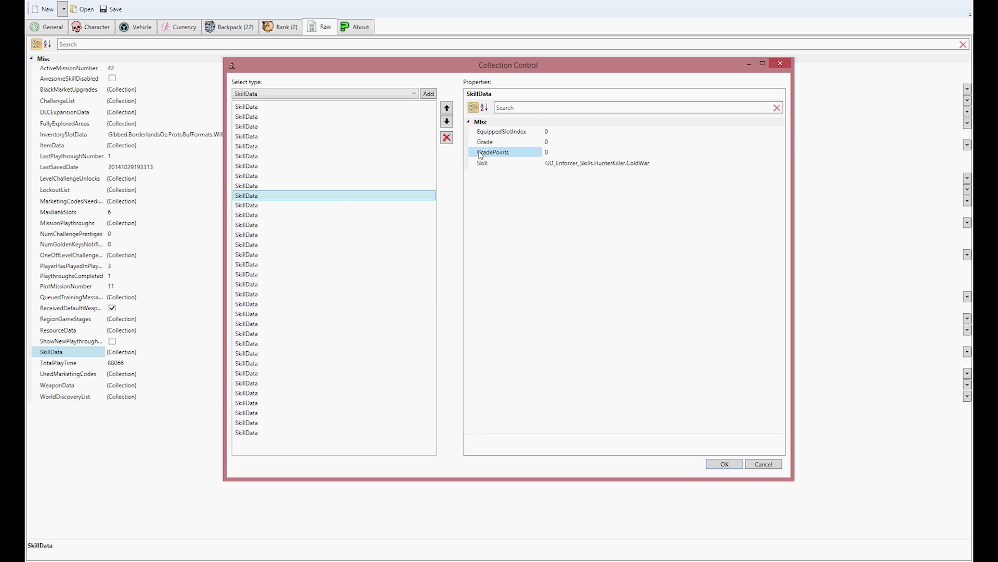
pyautogui.click(554, 143)
pyautogui.write('5')
pyautogui.click(352, 206)
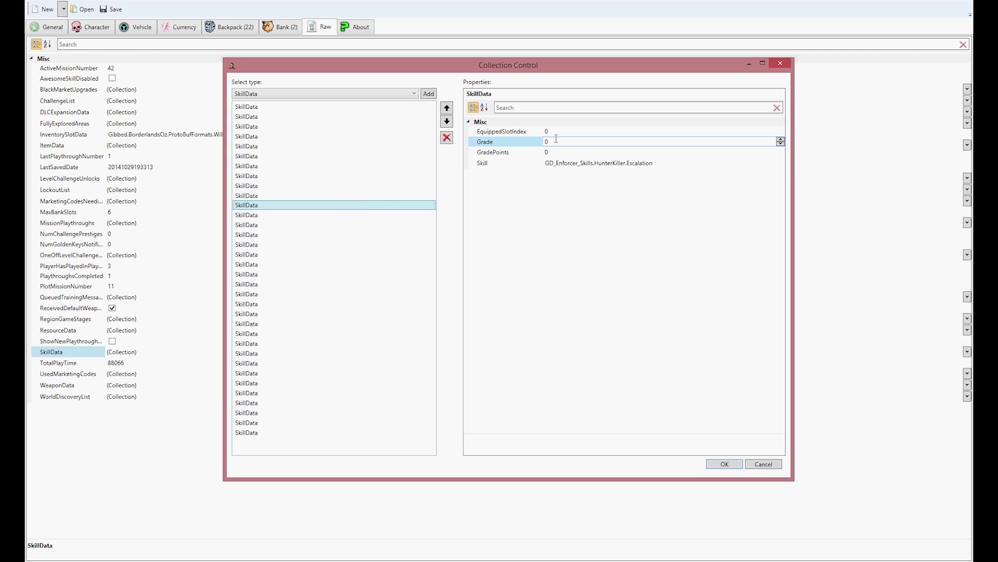
# Set the Grade of the OmegaStrike entry to 1, and recheck the OmegaStrike and Escalation entries
pyautogui.click(323, 214)
pyautogui.click(553, 141)
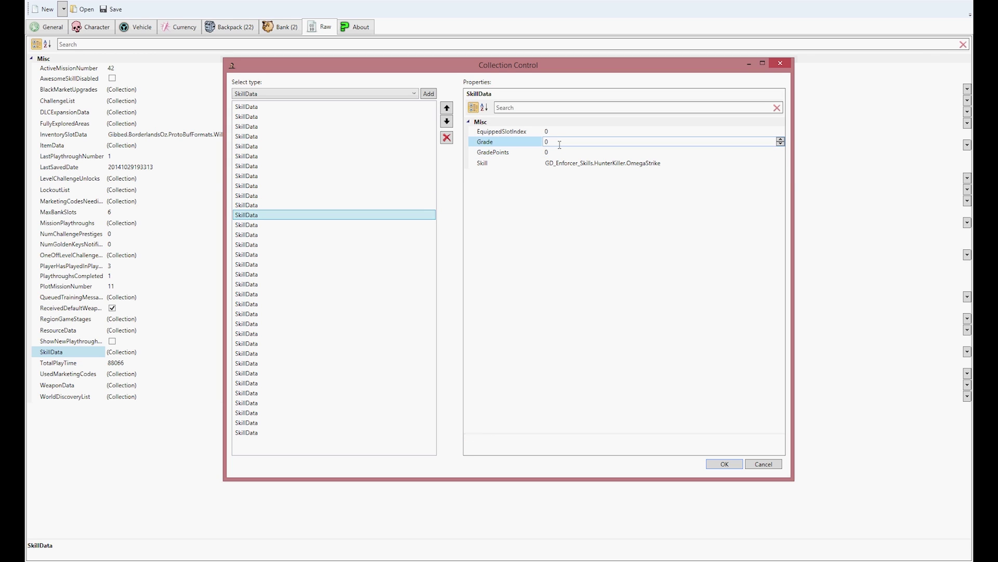
pyautogui.write('1')
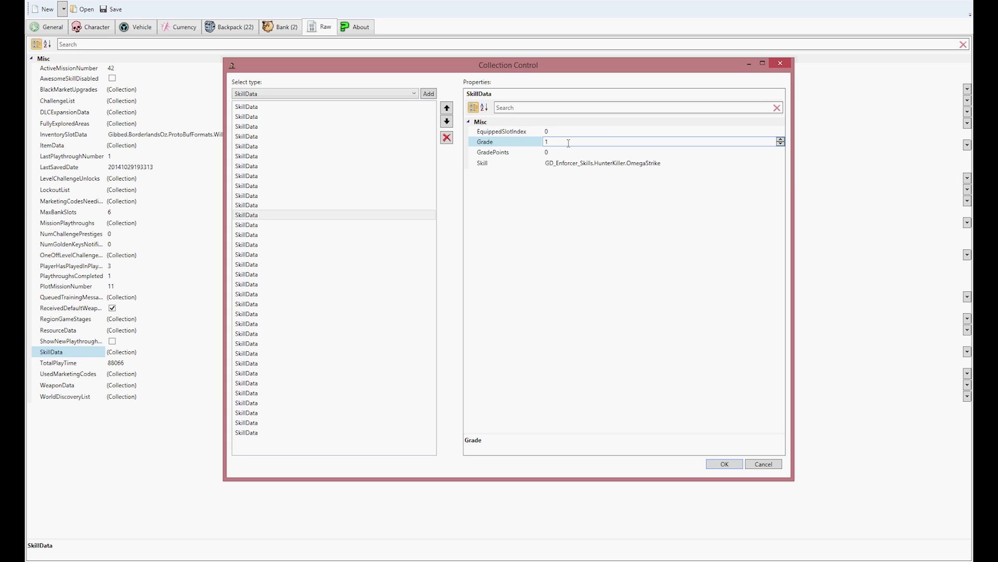
pyautogui.click(334, 218)
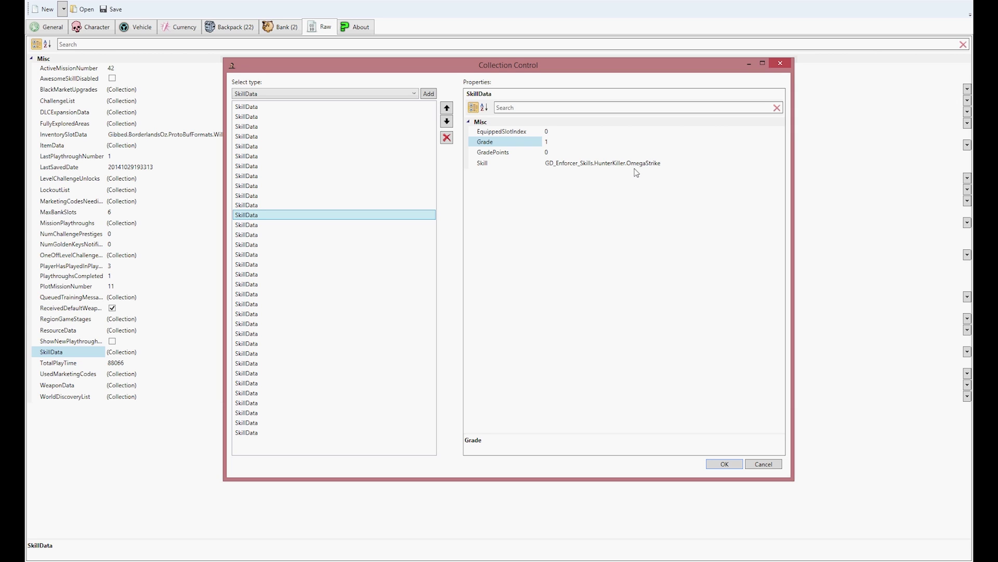
pyautogui.click(590, 150)
pyautogui.click(566, 142)
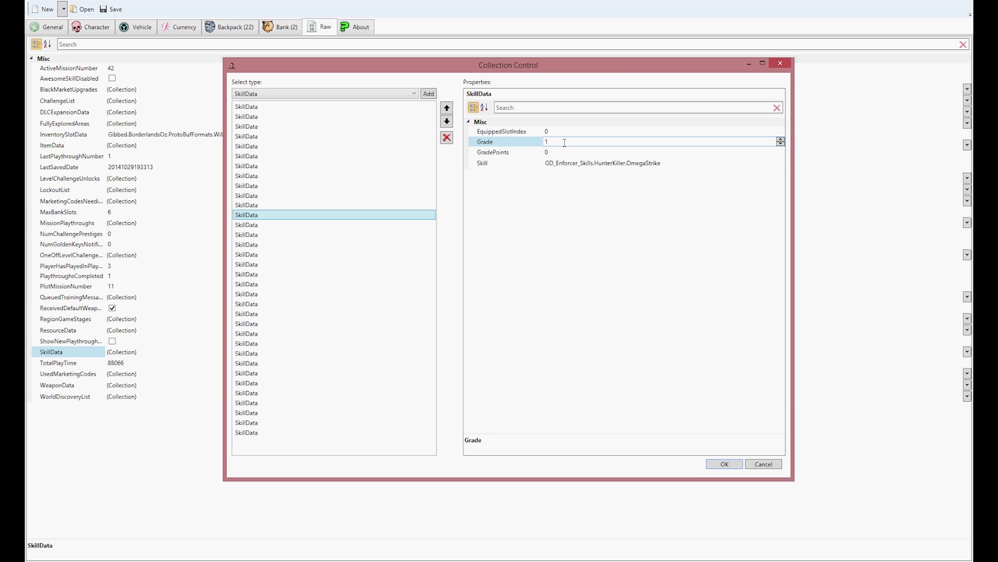
pyautogui.click(391, 206)
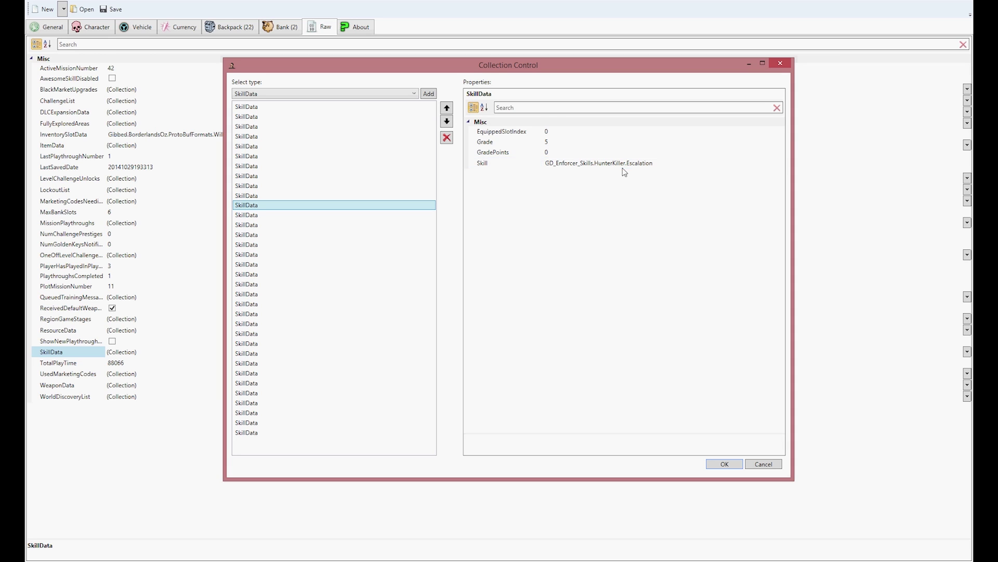
pyautogui.click(648, 152)
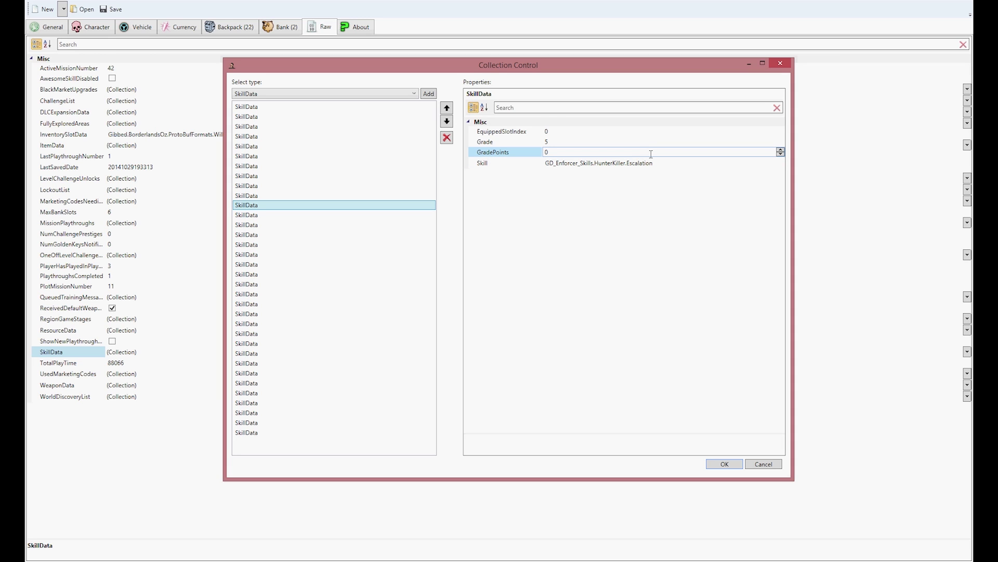
# Set the Grade of the CyberCommando LezerFighter entry and of the entry directly below it to 5
pyautogui.click(329, 226)
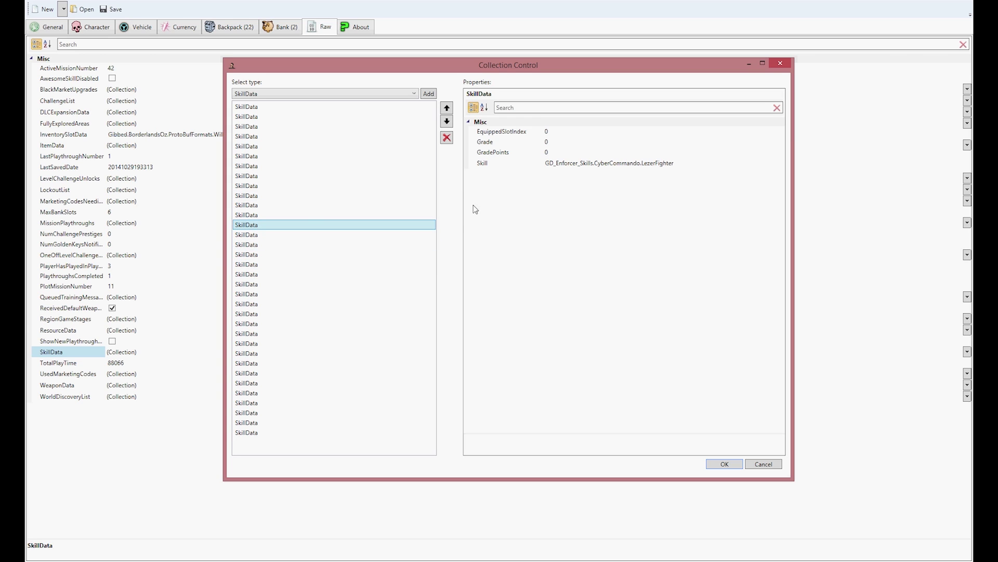
pyautogui.click(569, 142)
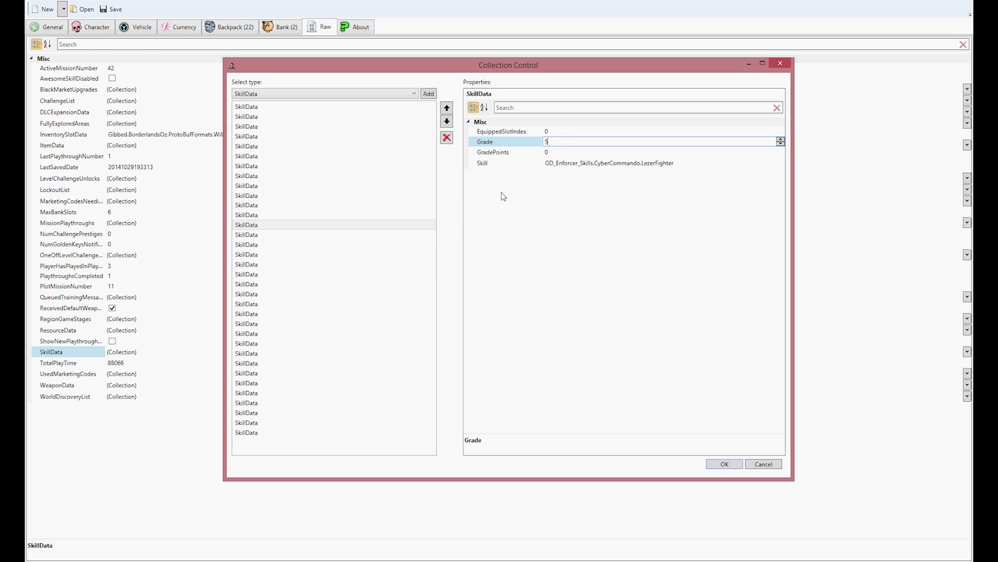
pyautogui.click(296, 235)
pyautogui.click(569, 142)
pyautogui.write('5')
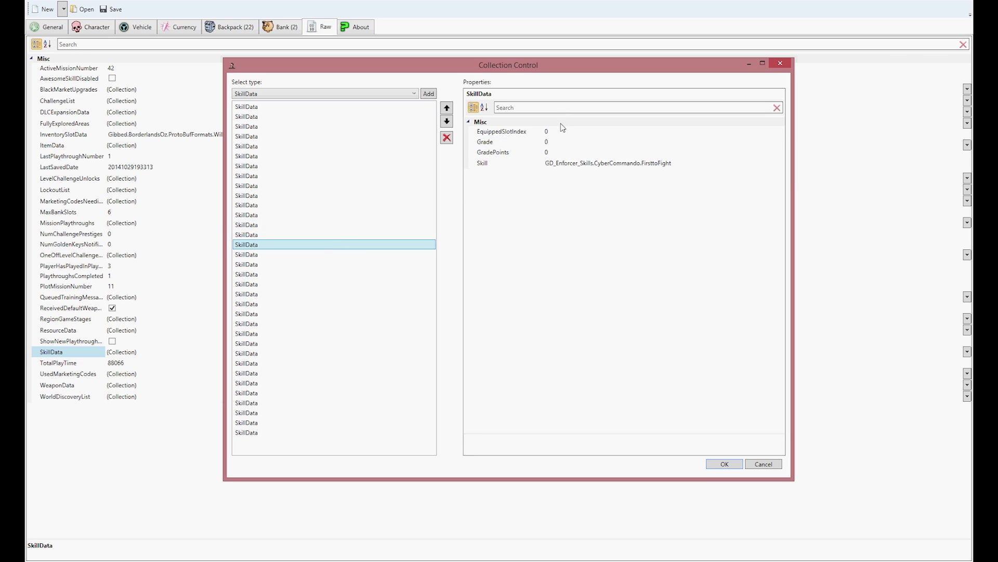
# Edit the Grade of the FirsttoFight entry and set the Grade of the HyZ33TargetingScope entry to 5
pyautogui.click(560, 142)
pyautogui.click(328, 255)
pyautogui.click(573, 142)
pyautogui.write('5')
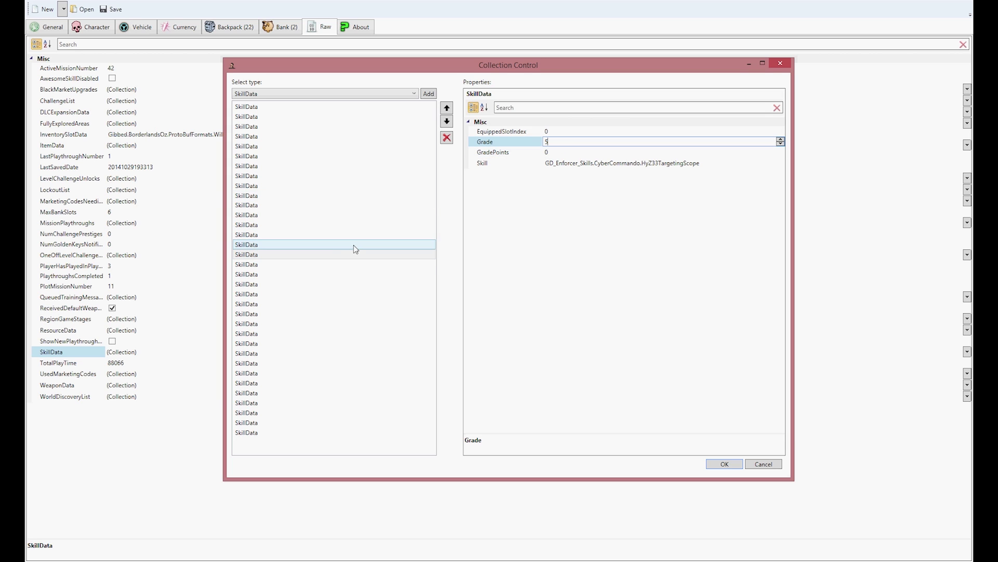
# Set the Grade of the CyberCommando PowerFist entry to 1 and of the EmergencyResponse entry to 5
pyautogui.click(334, 265)
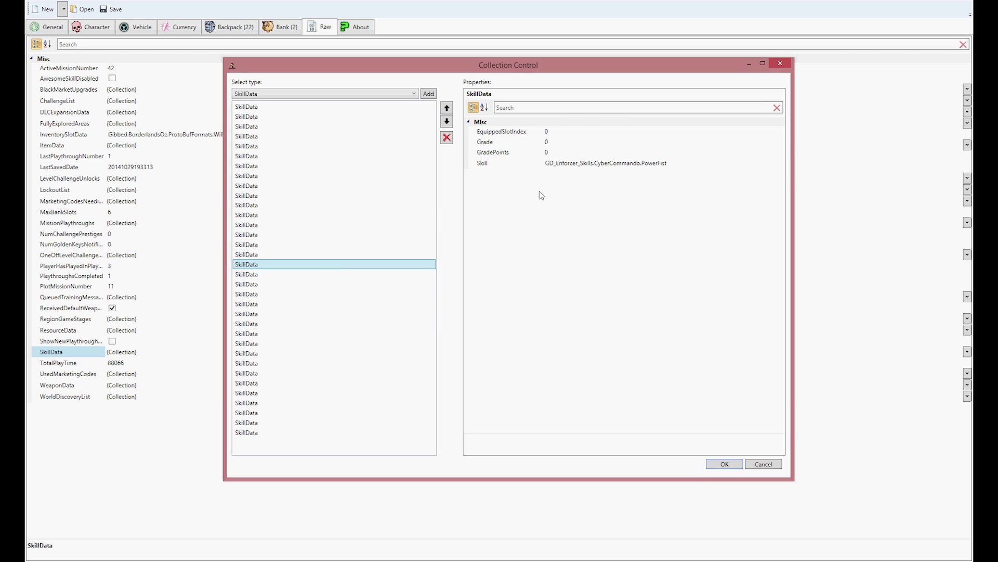
pyautogui.click(556, 142)
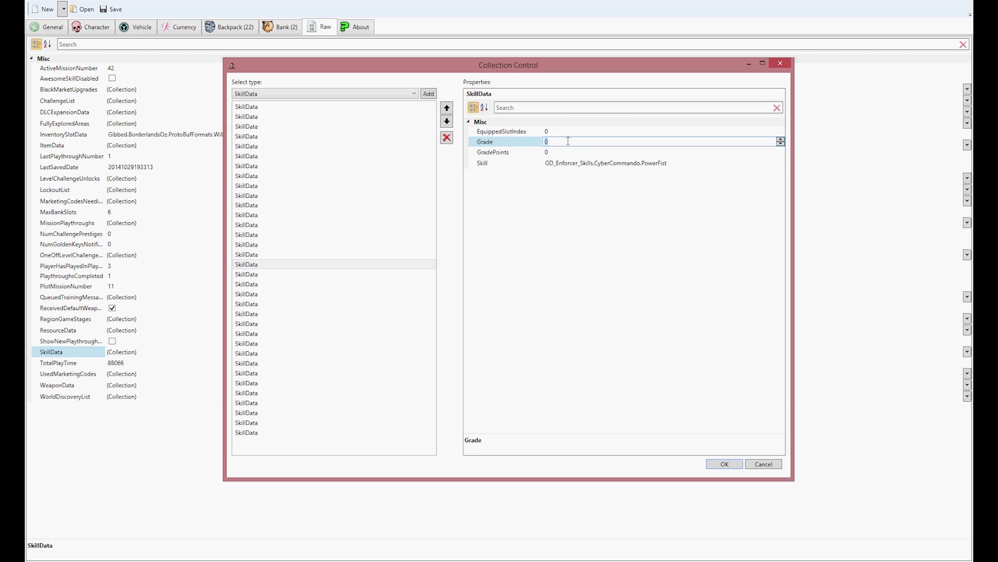
pyautogui.click(291, 275)
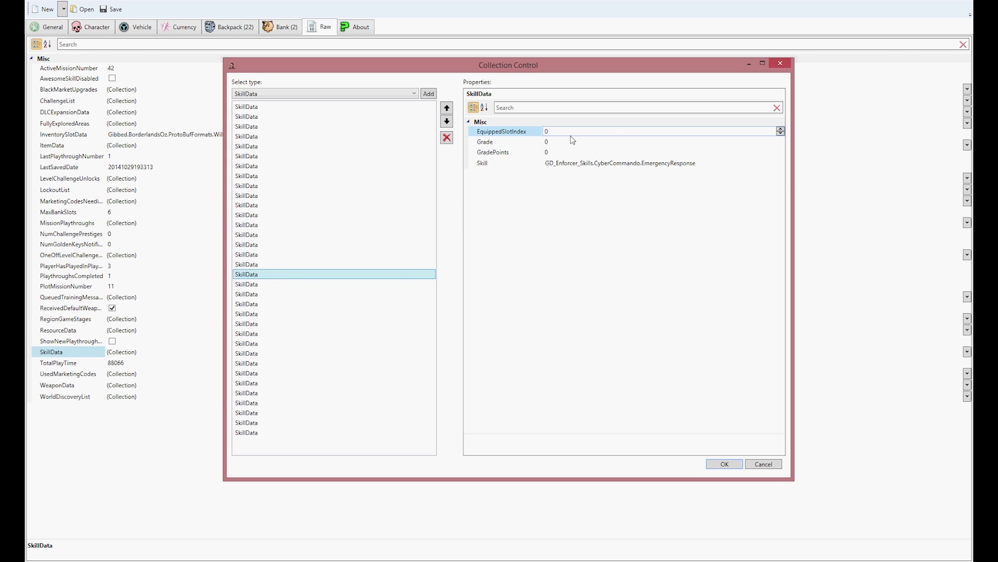
pyautogui.click(547, 141)
pyautogui.write('5')
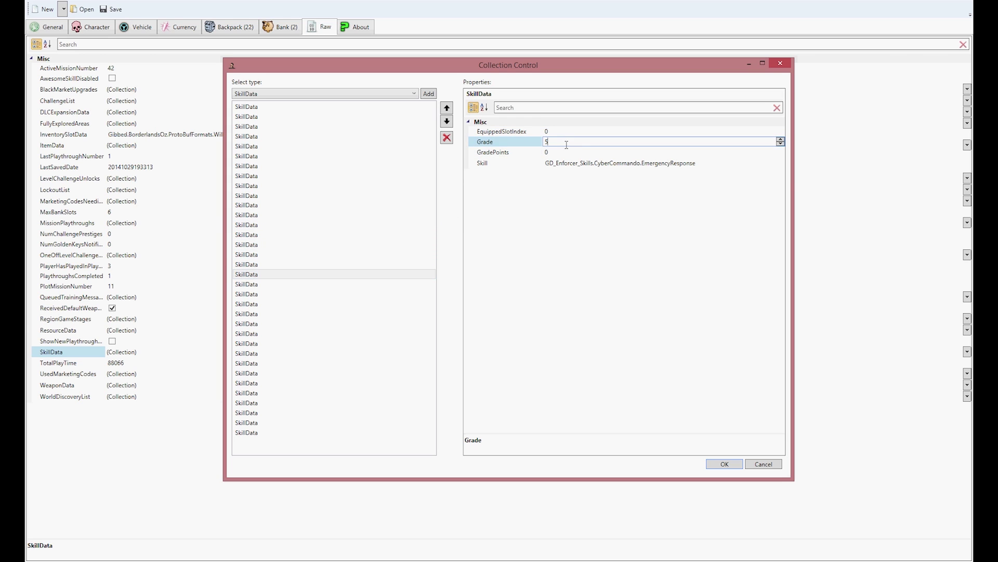
# Review the Grade of the skill entries from OmegaStrike through EmergencyResponse
pyautogui.click(301, 288)
pyautogui.press('Up')
pyautogui.press('Up')
pyautogui.press('Up')
pyautogui.press('Up')
pyautogui.press('Up')
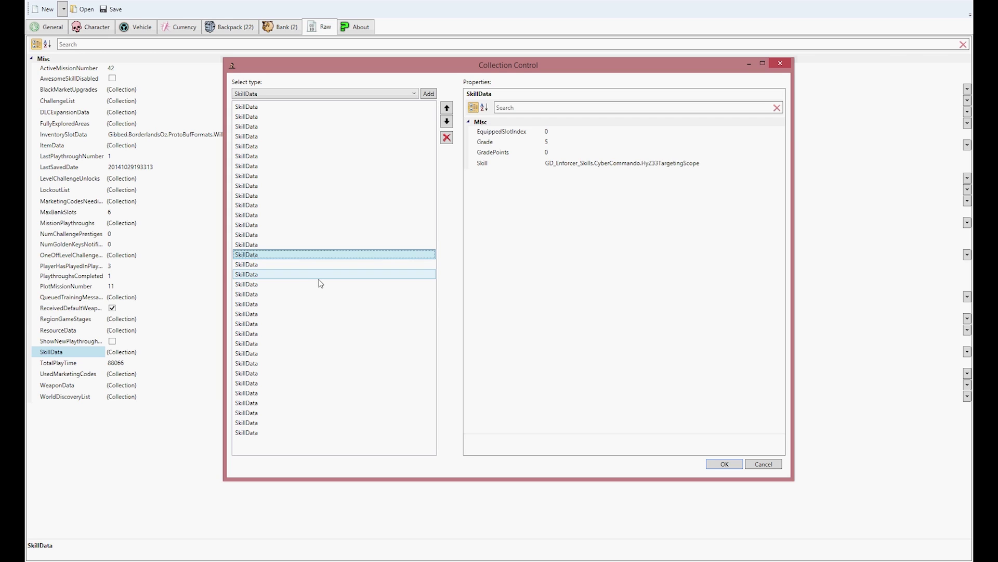
pyautogui.press('Up')
pyautogui.press('Up')
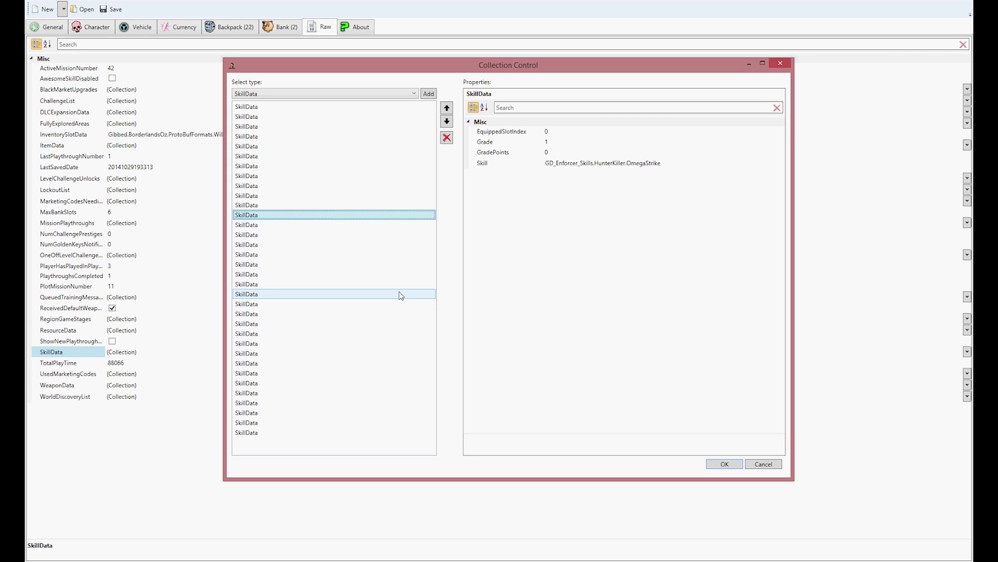
pyautogui.press('Down')
pyautogui.press('Down')
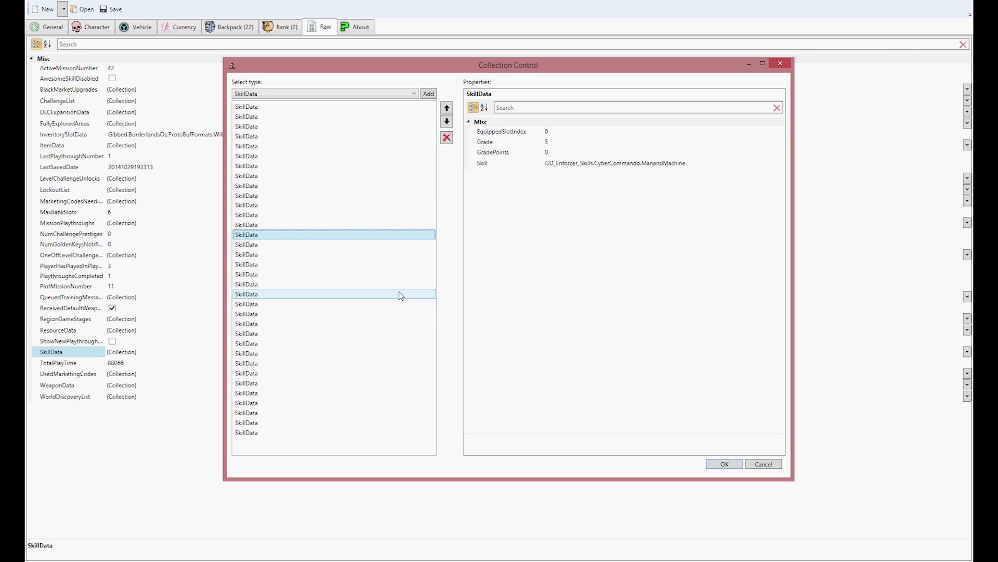
pyautogui.press('Down')
pyautogui.press('Down')
pyautogui.press('Down')
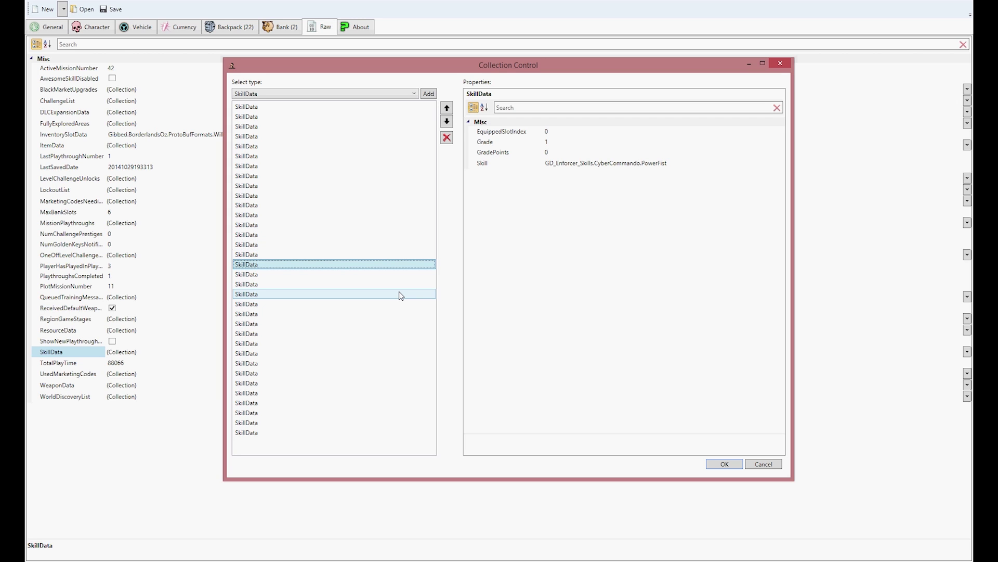
pyautogui.press('Down')
pyautogui.click(550, 134)
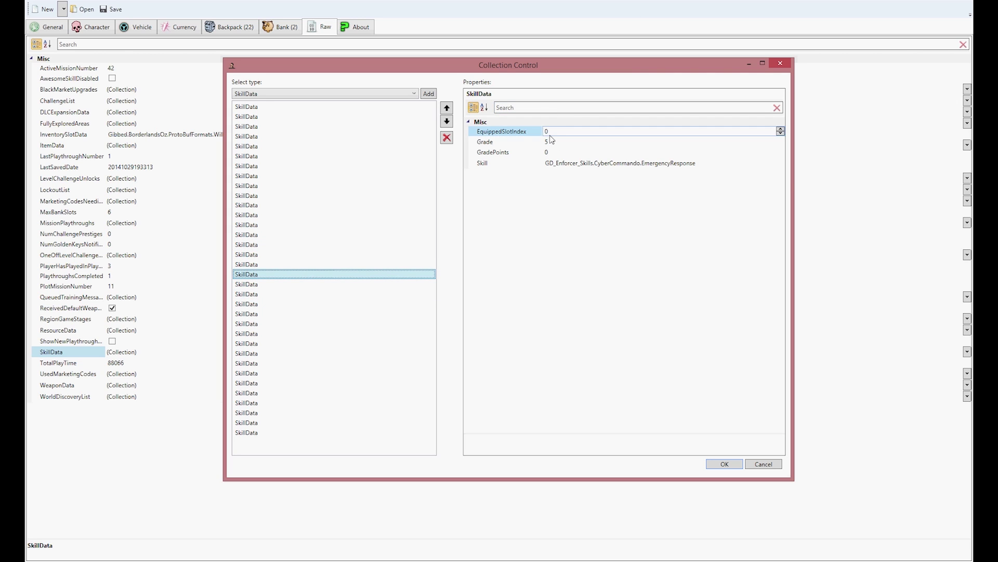
# Set the Grade of the CyberCommando ShockAbsorbers entry to 1
pyautogui.press('Down')
pyautogui.click(568, 140)
pyautogui.write('1')
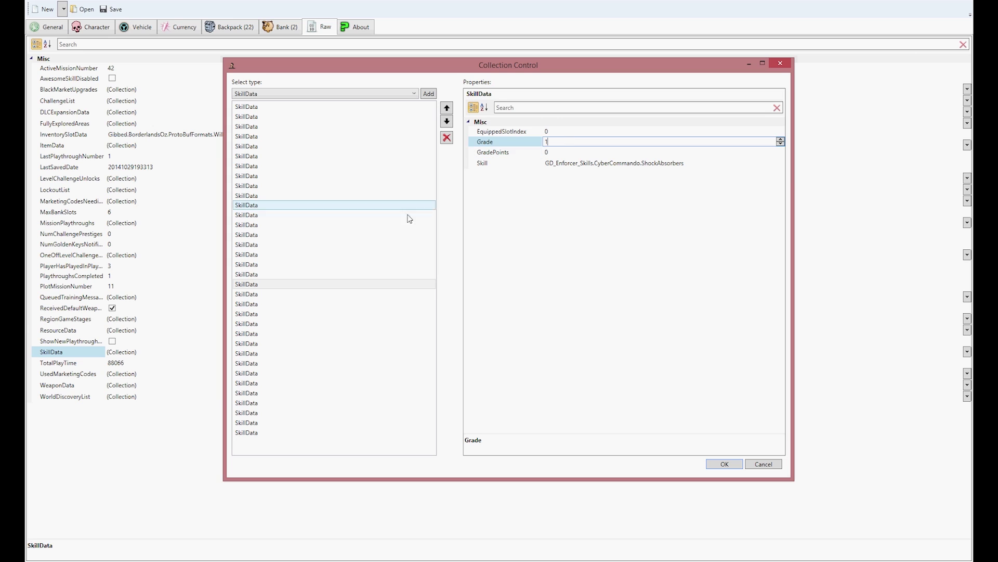
pyautogui.click(300, 286)
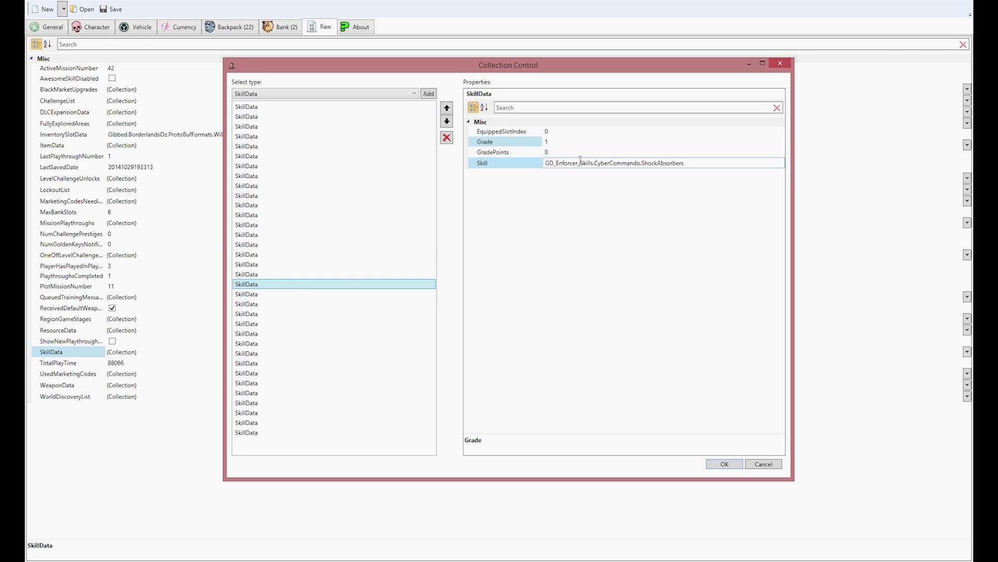
# Edit the Grade of the DivertPower entry and set the Grade of the DeathFromAbove entry to 5
pyautogui.press('Down')
pyautogui.click(571, 141)
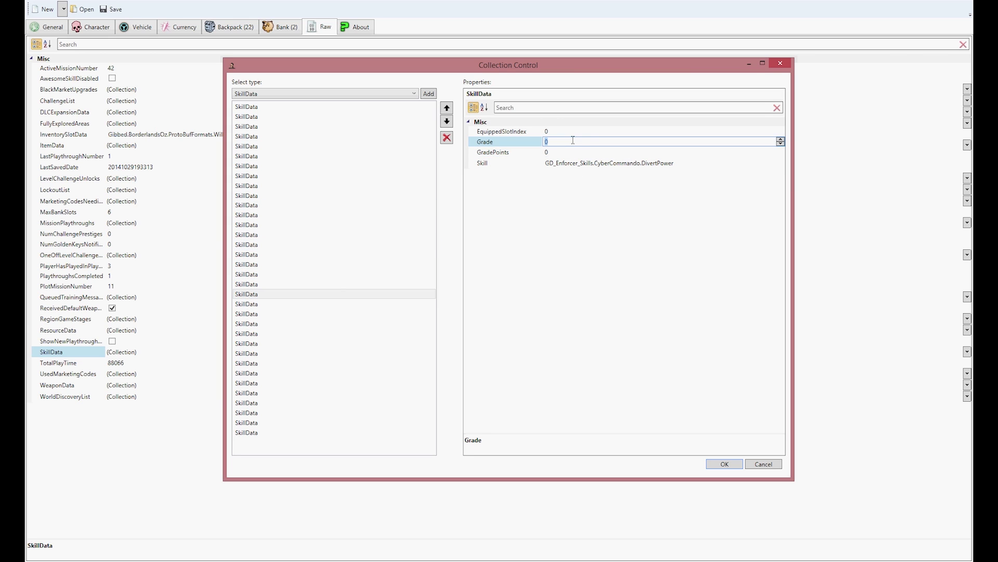
pyautogui.click(319, 305)
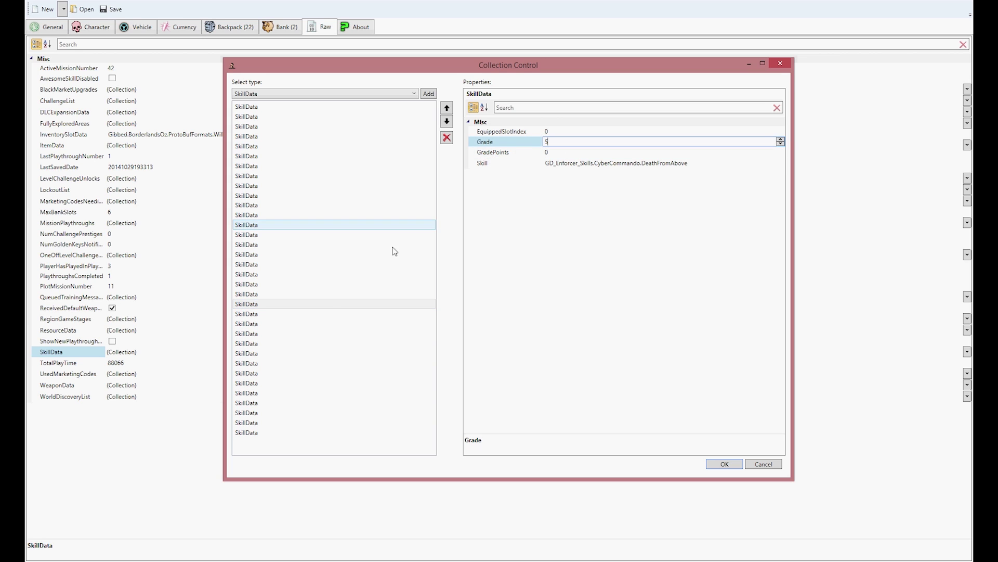
# Set the Grade of the WelcomeToTheGunShow and VengeanceCannon entries to 5
pyautogui.click(306, 313)
pyautogui.click(582, 143)
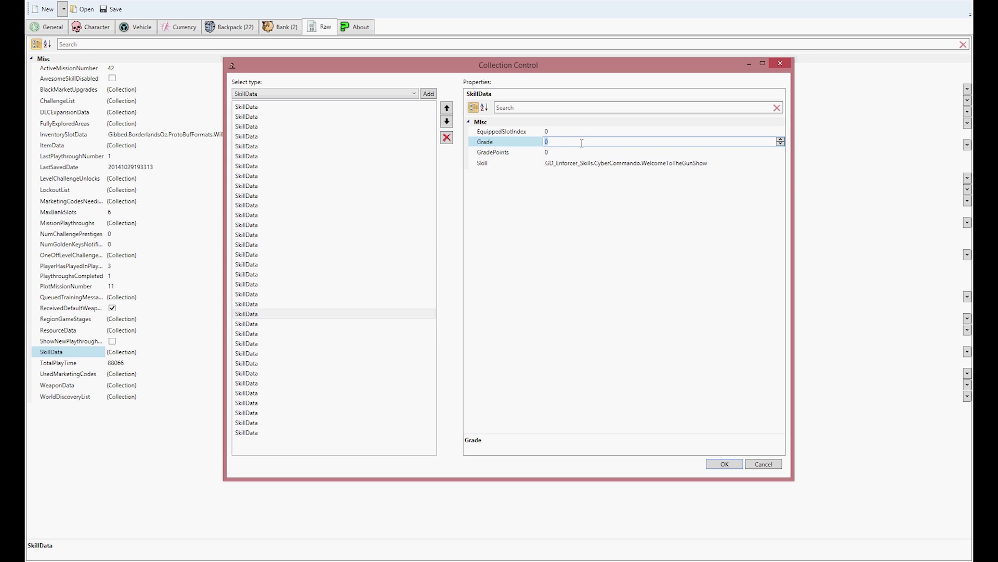
pyautogui.click(305, 325)
pyautogui.press('Tab')
pyautogui.press('Up')
pyautogui.write('5')
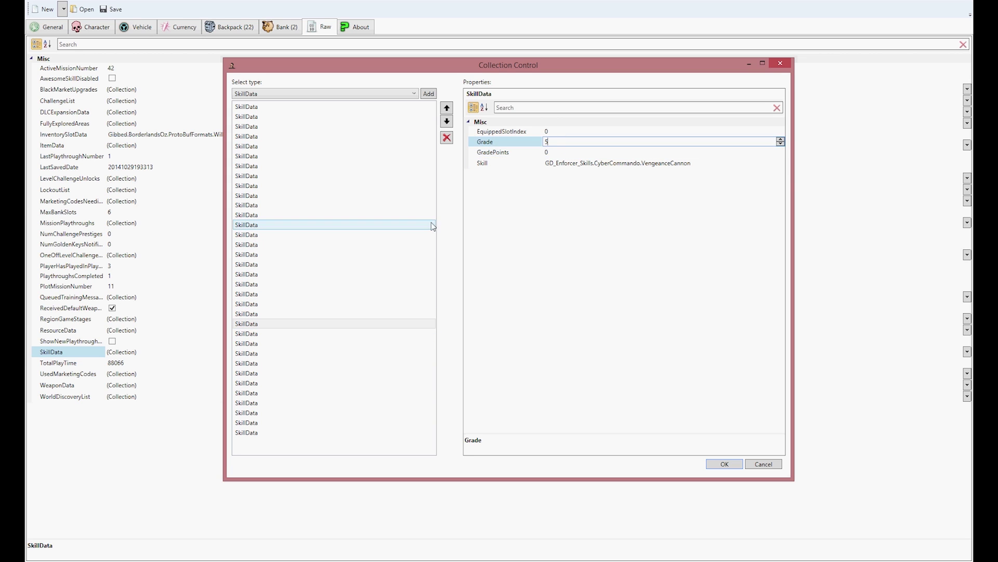
# Set the Grade of the Dreadnought AuxillaryTanks entry to 1
pyautogui.click(288, 334)
pyautogui.click(576, 145)
pyautogui.write('1')
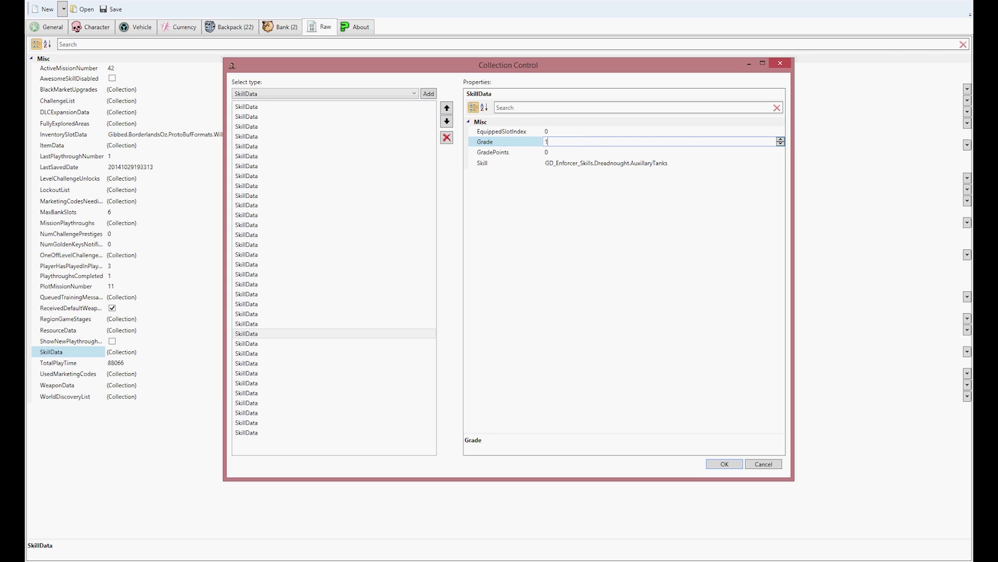
# Recheck the Grade of each skill entry between OmegaStrike and VengeanceCannon
pyautogui.click(279, 327)
pyautogui.press('Up')
pyautogui.press('Up')
pyautogui.press('Up')
pyautogui.press('Up')
pyautogui.press('Up')
pyautogui.press('Up')
pyautogui.press('Up')
pyautogui.press('Up')
pyautogui.press('Up')
pyautogui.press('Up')
pyautogui.press('Up')
pyautogui.press('Up')
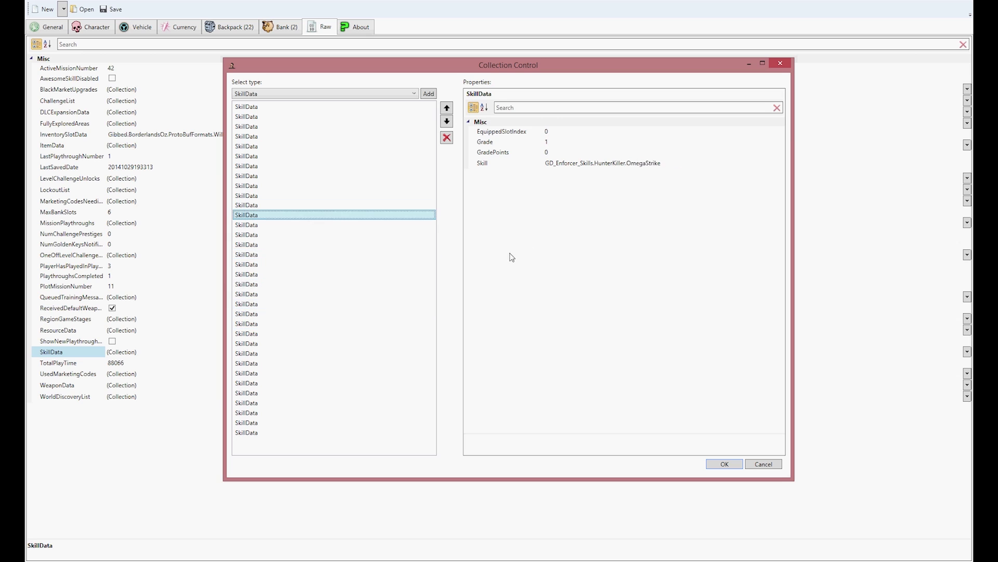
pyautogui.press('Down')
pyautogui.press('Down')
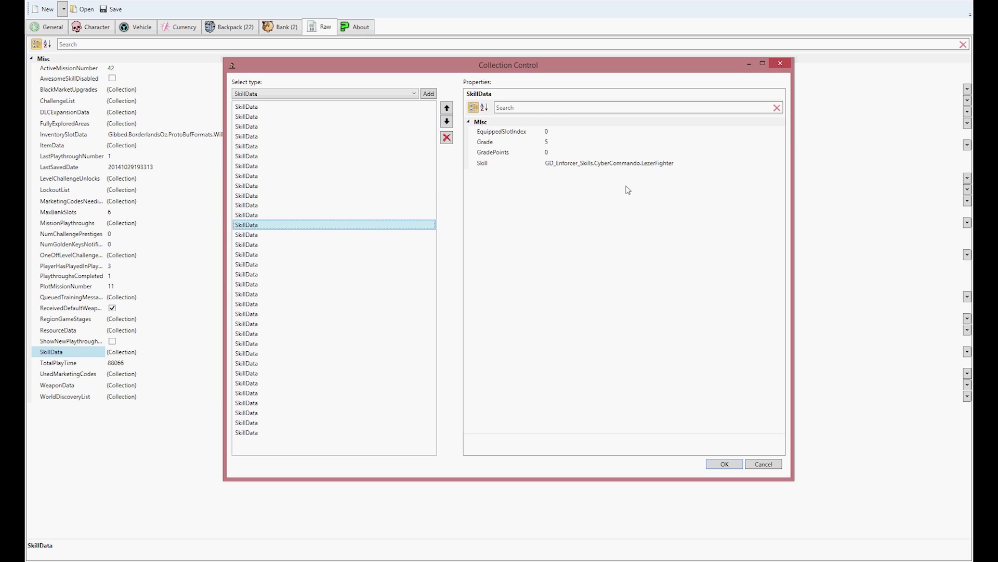
pyautogui.press('Down')
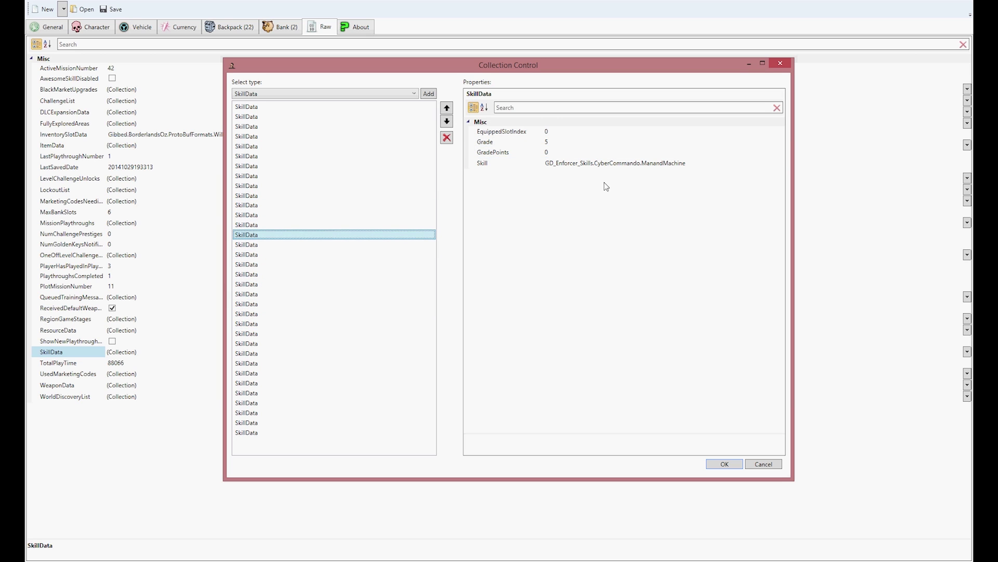
pyautogui.press('Down')
pyautogui.press('Down')
pyautogui.press('Down')
pyautogui.press('Down')
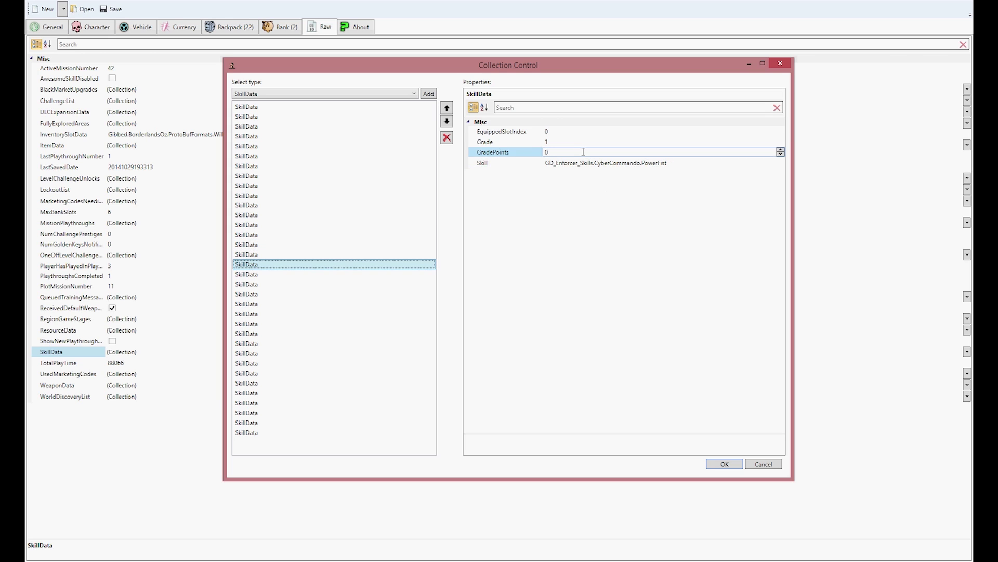
pyautogui.click(588, 152)
pyautogui.press('Down')
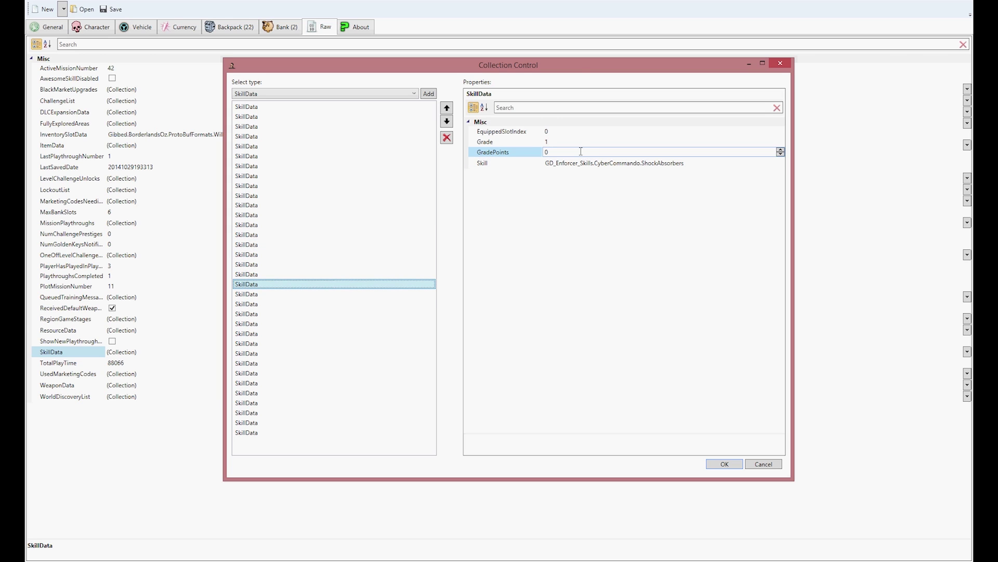
pyautogui.press('Down')
pyautogui.press('Down')
pyautogui.press('Down')
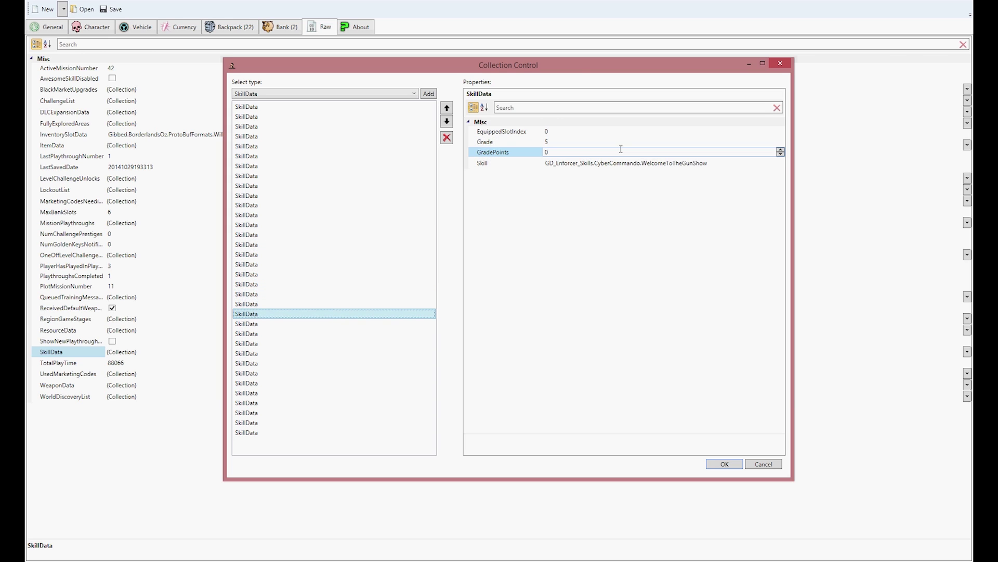
pyautogui.press('Down')
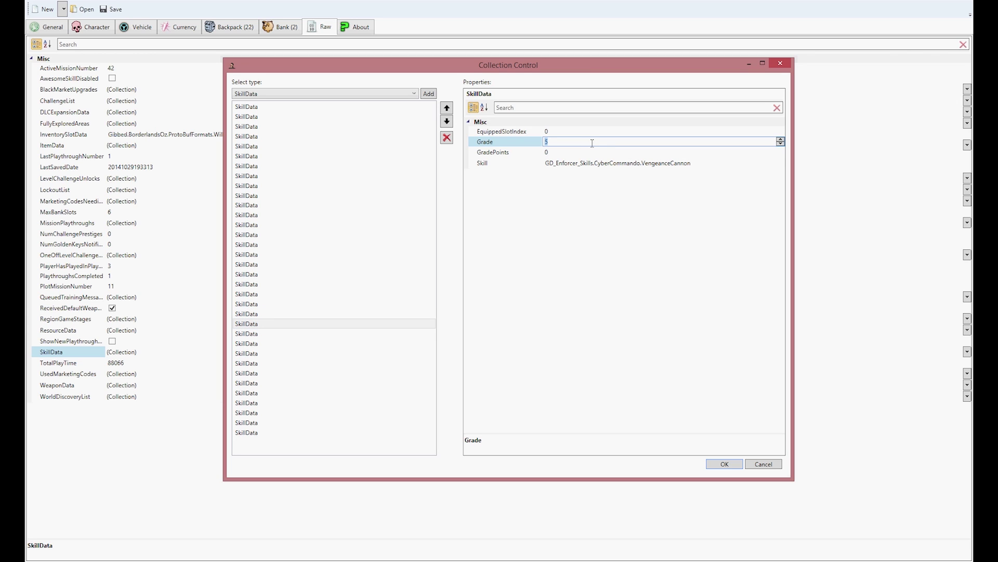
# Set the Grade of the Dreadnought AuxillaryTanks and Fortify entries to 5
pyautogui.click(285, 334)
pyautogui.click(561, 146)
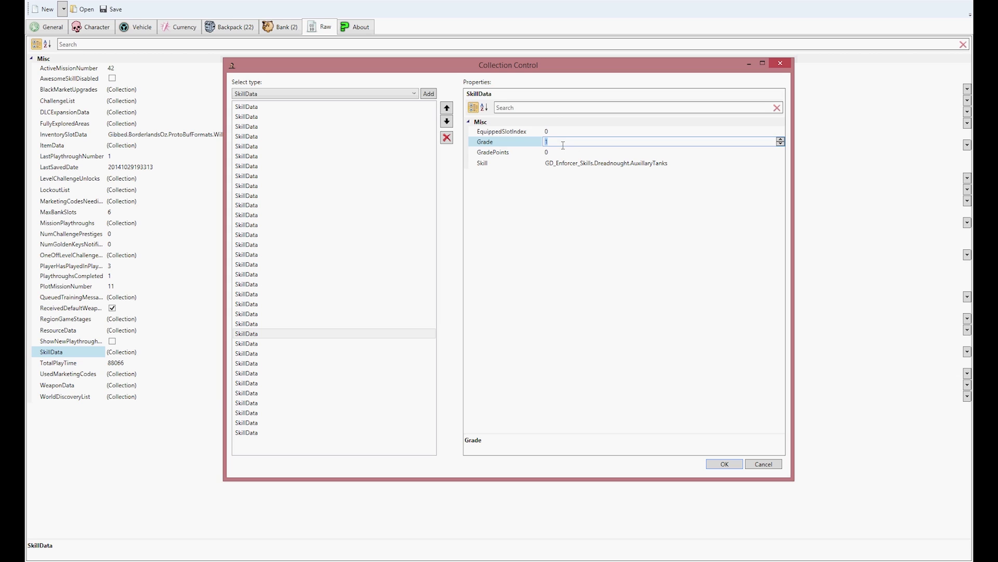
pyautogui.write('5')
pyautogui.click(285, 344)
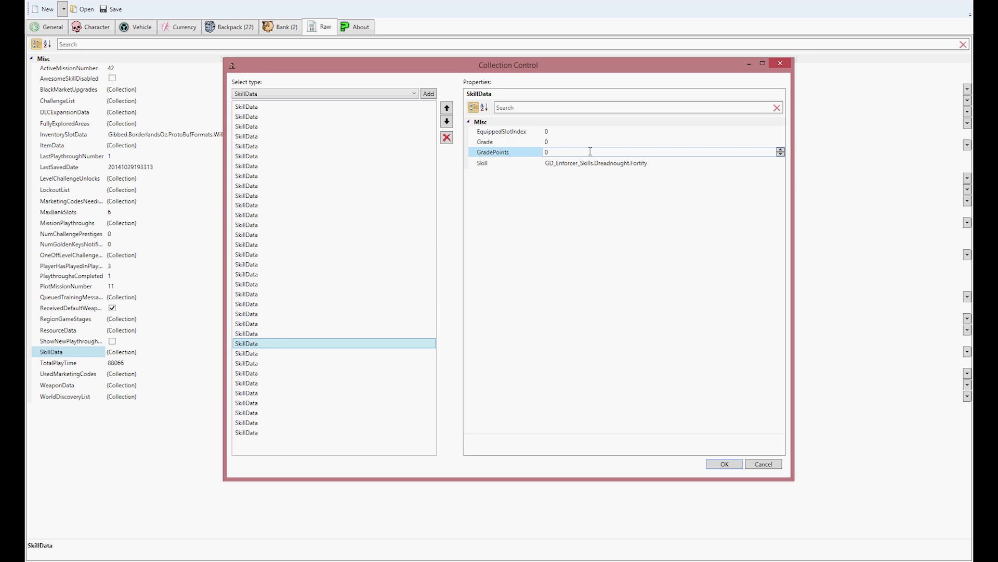
pyautogui.click(576, 143)
pyautogui.write('5')
# Edit the Grade of the two skill entries directly below the Fortify entry
pyautogui.click(286, 363)
pyautogui.click(554, 164)
pyautogui.click(568, 141)
pyautogui.click(272, 353)
pyautogui.click(560, 159)
pyautogui.click(560, 142)
# Edit the Grade of the two entries directly above ZeroHour and set the Grade of the ZeroHour entry to 1
pyautogui.click(267, 373)
pyautogui.click(560, 141)
pyautogui.click(269, 383)
pyautogui.click(559, 142)
pyautogui.click(279, 393)
pyautogui.click(559, 142)
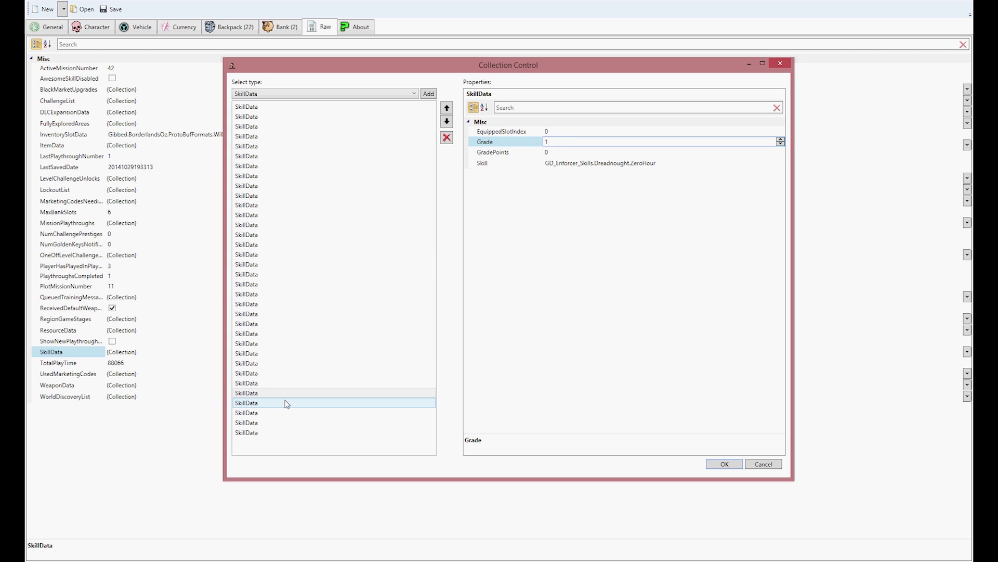
# Set the Grade of the entry directly below ZeroHour and of the KineticArmor entry to 5
pyautogui.click(286, 403)
pyautogui.click(559, 141)
pyautogui.write('5')
pyautogui.click(285, 413)
pyautogui.click(560, 141)
pyautogui.write('5')
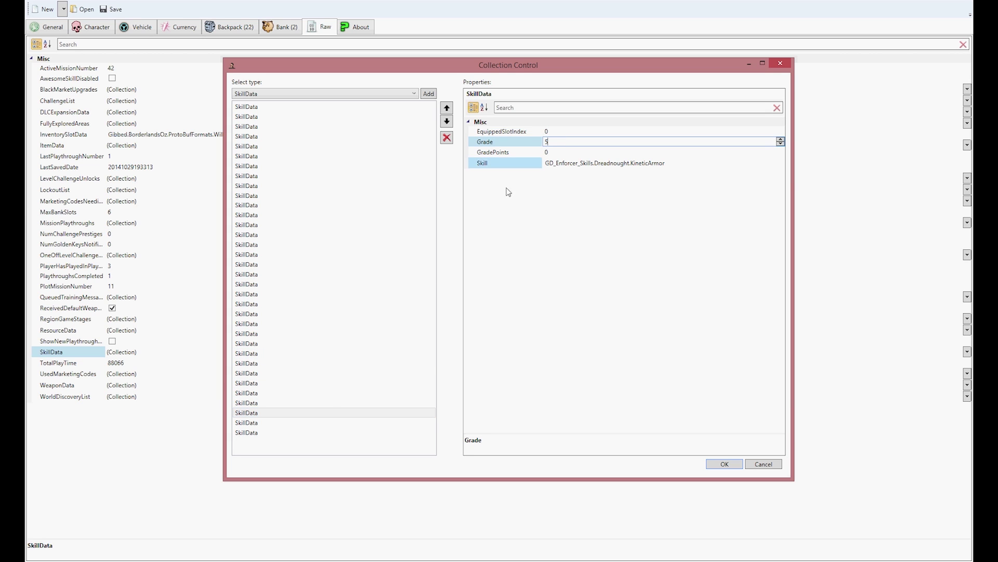
# Set the Grade of the HardToKill entry to 5 and of the Overcharge entry to 1, and confirm the SkillData changes
pyautogui.click(314, 421)
pyautogui.click(559, 141)
pyautogui.write('5')
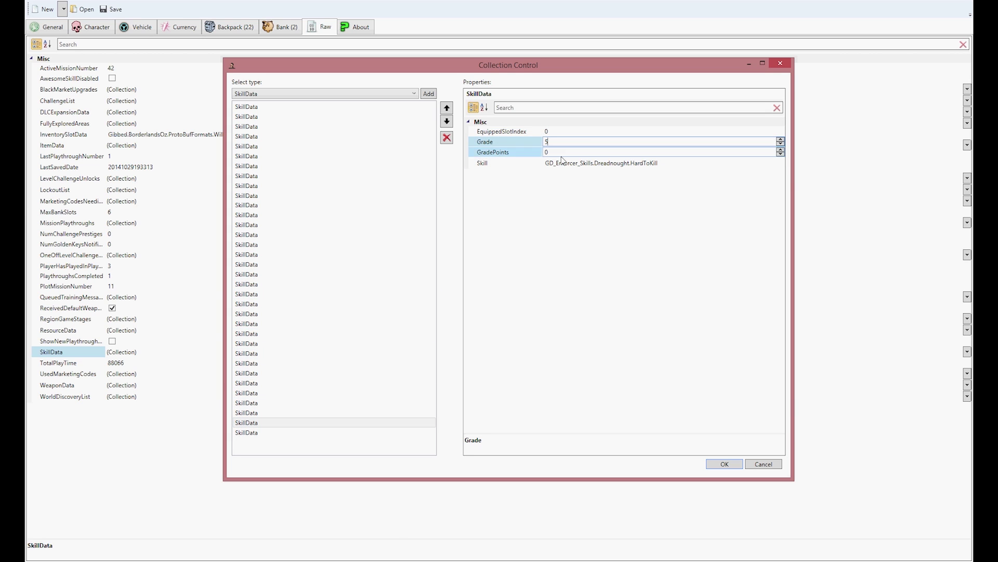
pyautogui.click(260, 432)
pyautogui.click(580, 141)
pyautogui.write('1')
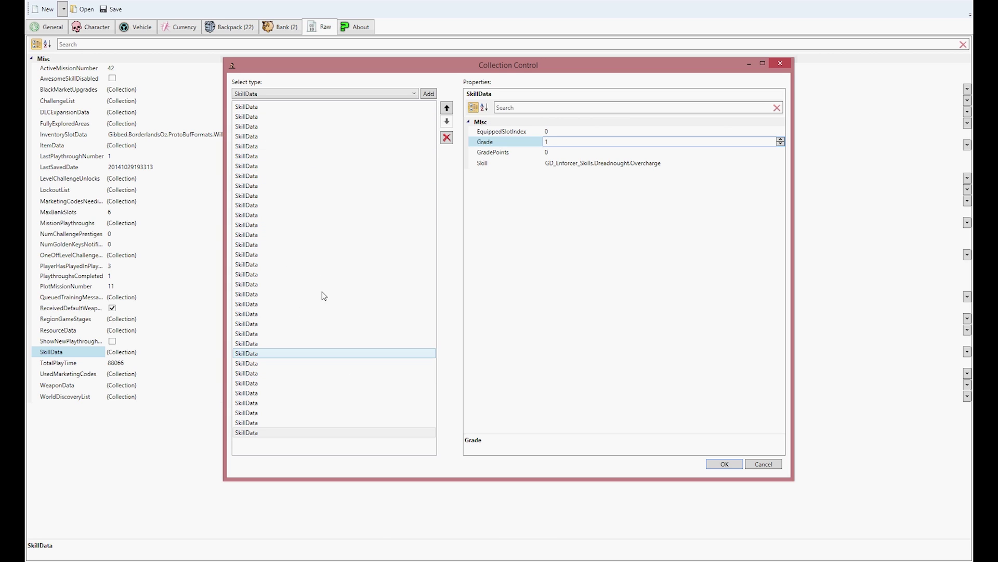
pyautogui.click(732, 469)
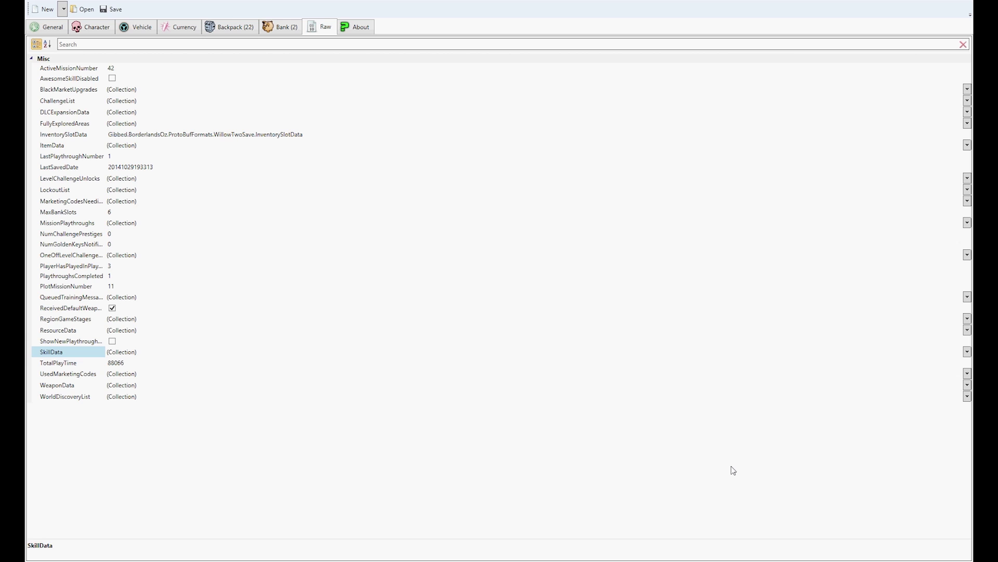
# Open the MissionPlaythroughs collection and examine the properties of its third and first playthrough entries
pyautogui.click(385, 363)
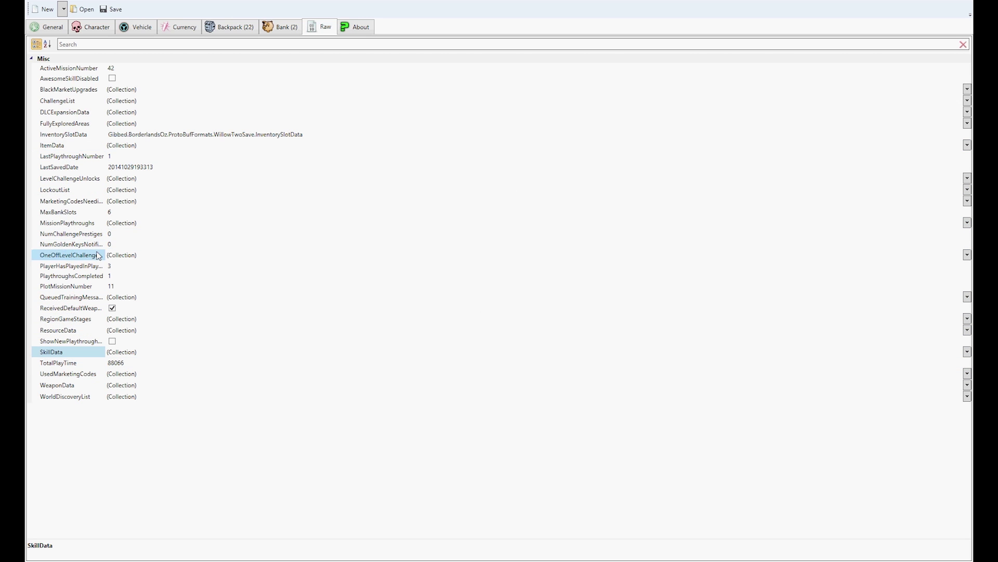
pyautogui.click(105, 225)
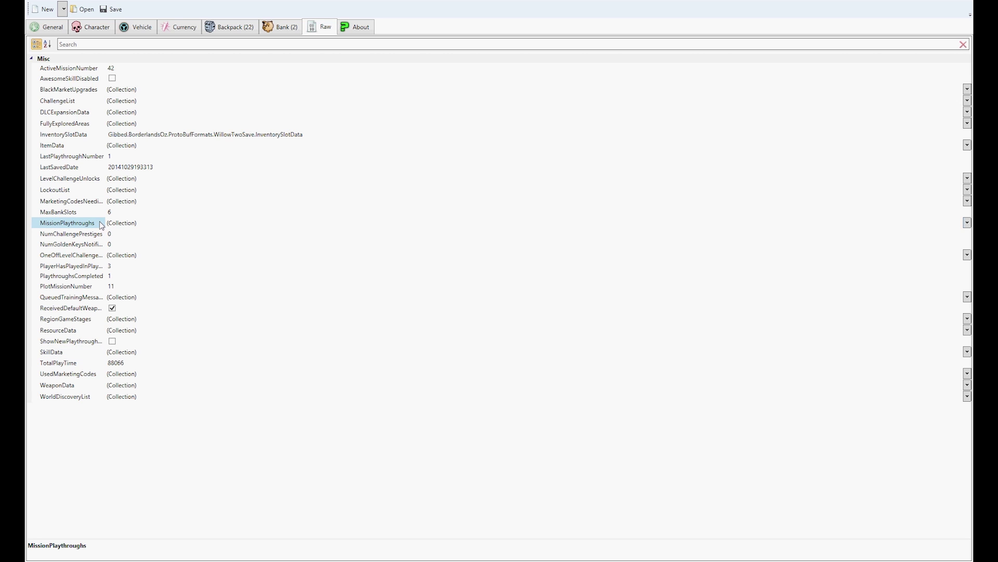
pyautogui.click(131, 228)
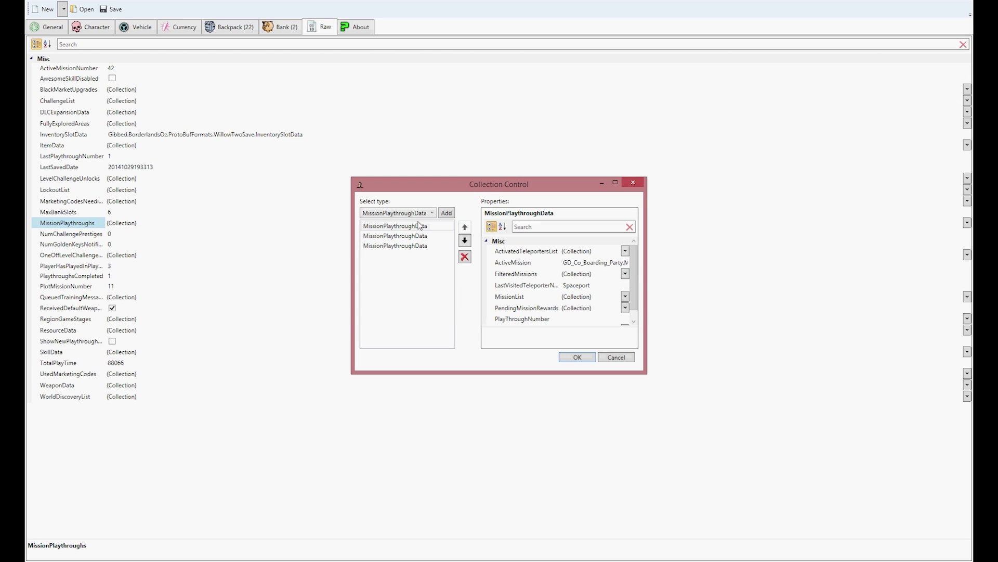
pyautogui.click(422, 246)
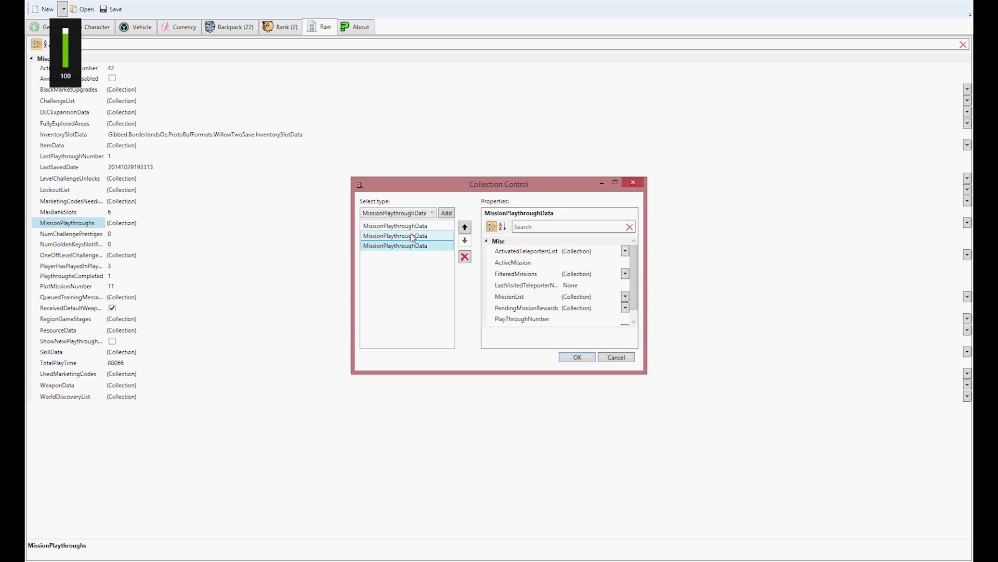
pyautogui.click(400, 227)
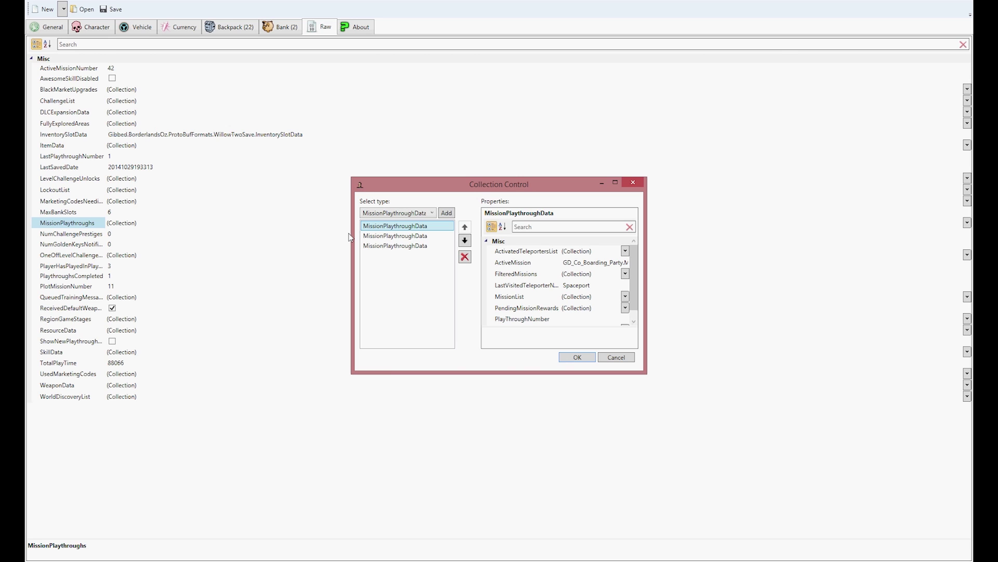
# Compare the properties of the three MissionPlaythroughData entries and select the second one
pyautogui.click(403, 246)
pyautogui.click(406, 235)
pyautogui.click(427, 226)
pyautogui.click(419, 236)
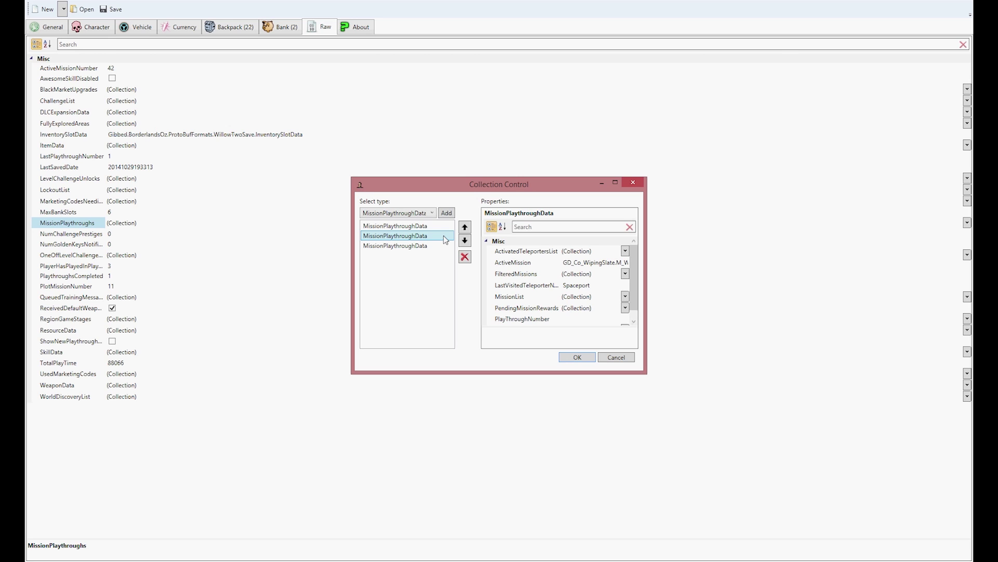
pyautogui.click(413, 230)
pyautogui.click(433, 239)
# Open the MissionList collection of the second playthrough in an enlarged dialog and select its first mission
pyautogui.moveTo(649, 376); pyautogui.dragTo(777, 473)
pyautogui.click(604, 298)
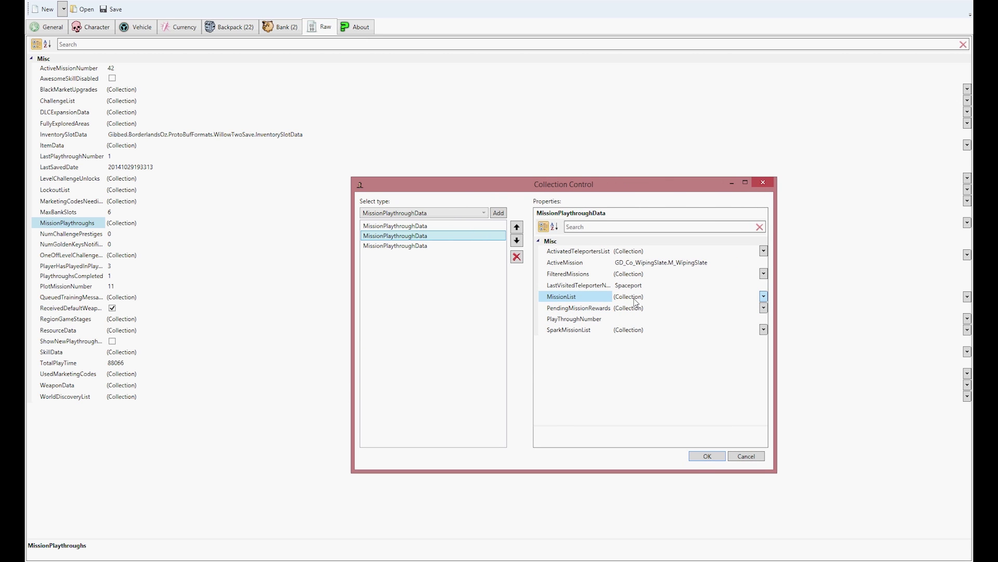
pyautogui.doubleClick(635, 302)
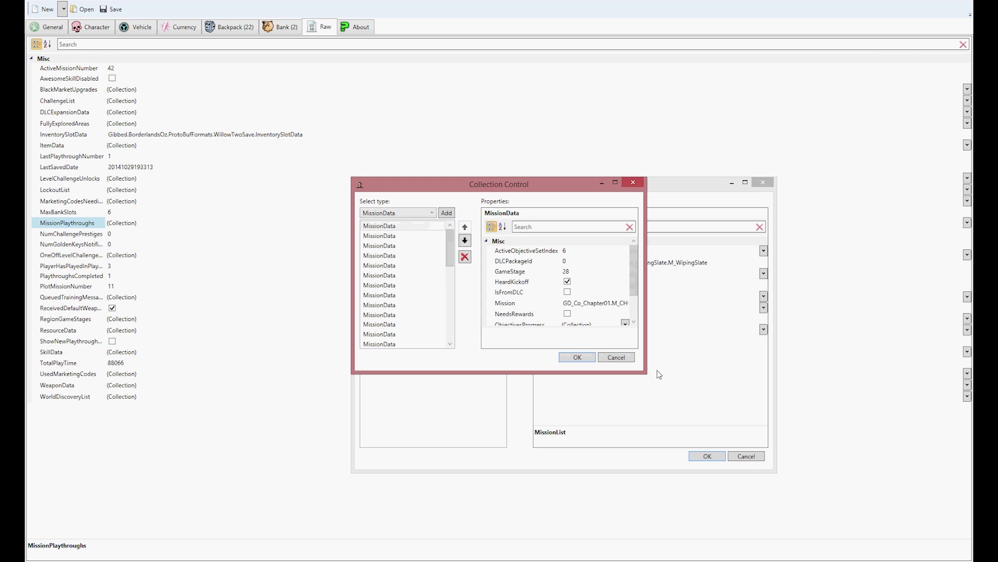
pyautogui.moveTo(645, 372); pyautogui.dragTo(775, 445)
pyautogui.click(454, 288)
pyautogui.scroll(-1, 470, 269)
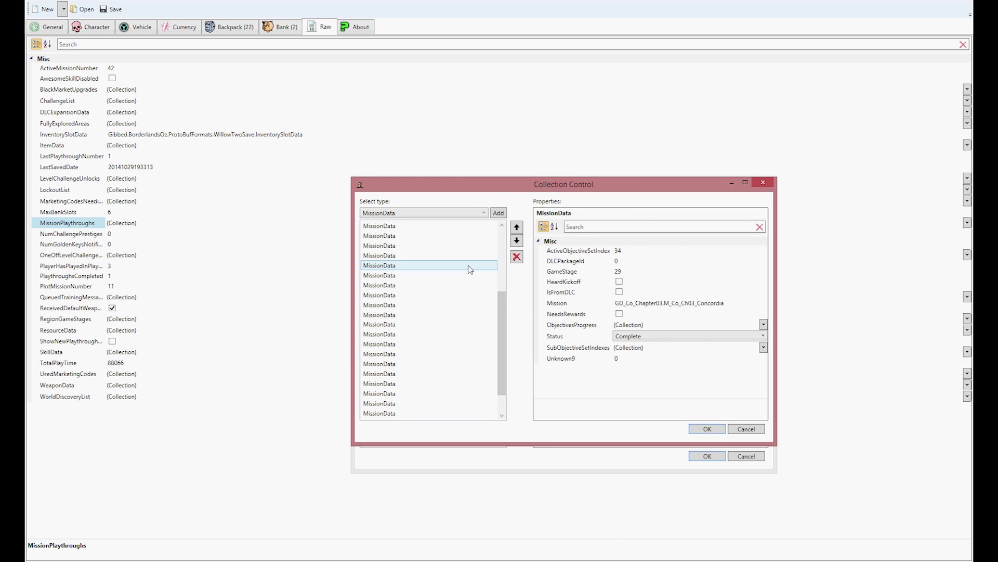
pyautogui.press('Home')
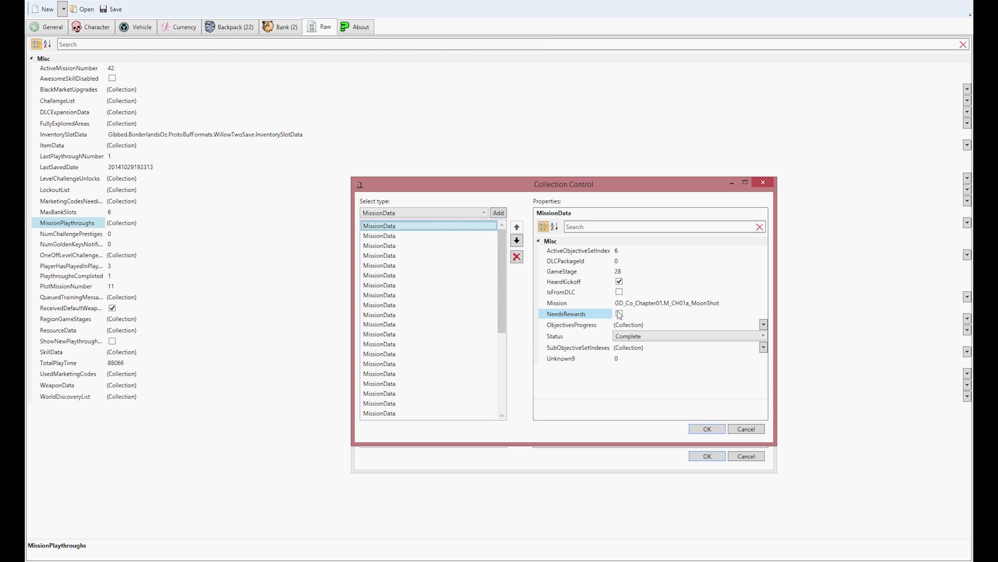
# Examine the first mission's properties and its available Status options
pyautogui.click(593, 293)
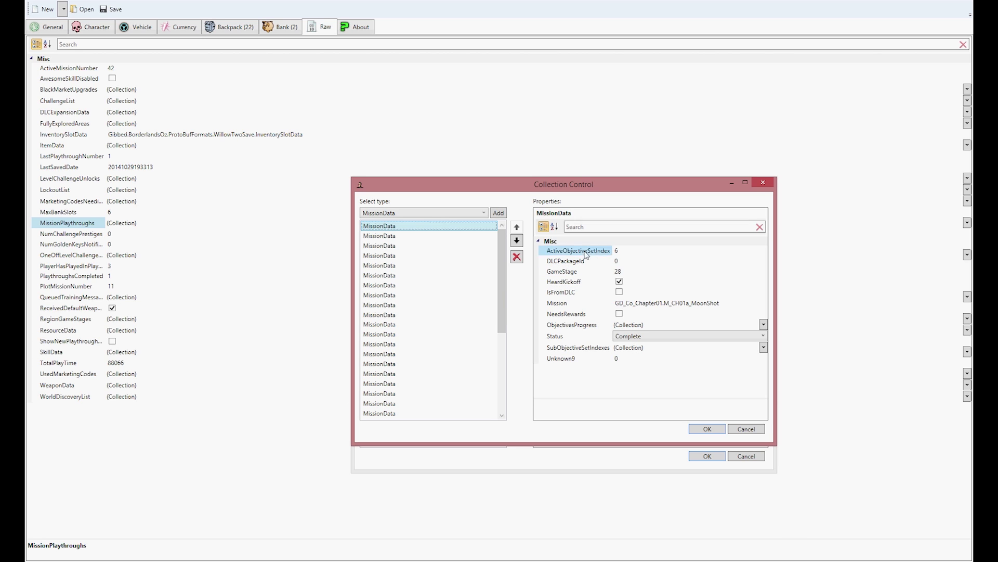
pyautogui.moveTo(554, 188); pyautogui.dragTo(524, 139)
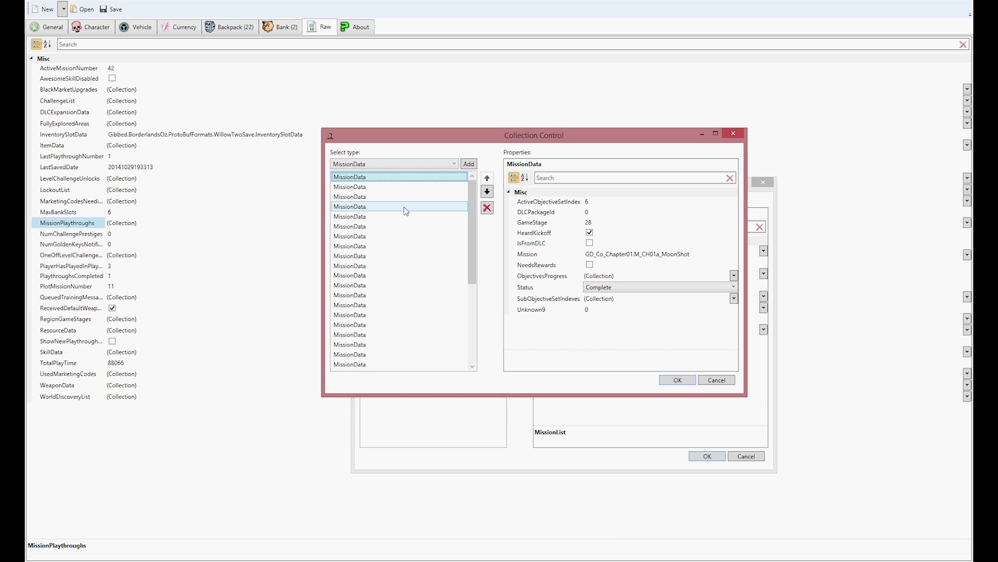
pyautogui.click(599, 289)
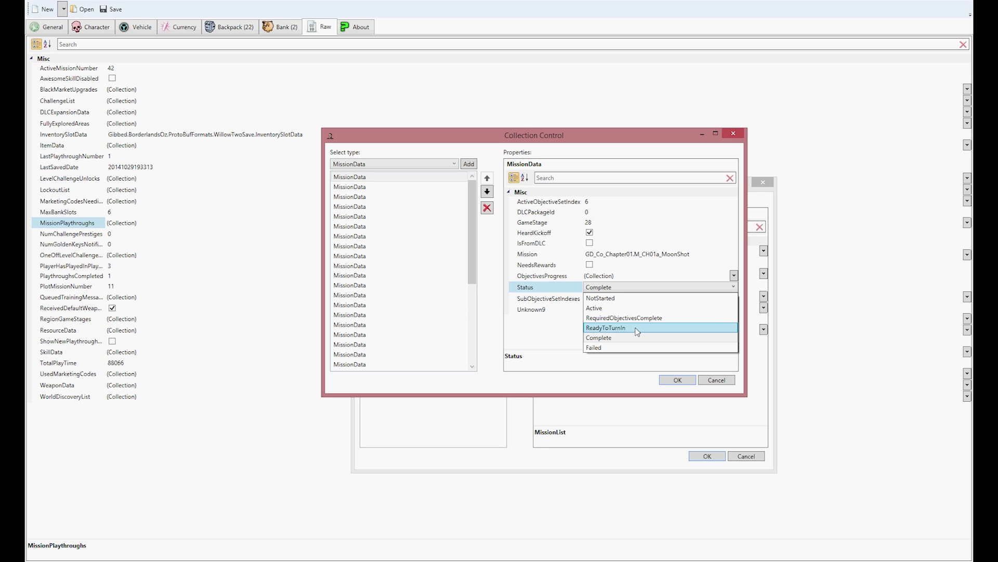
pyautogui.click(598, 293)
# Find the GD_Co_WipingSlate mission in the MissionList and set its Status to Complete
pyautogui.click(465, 323)
pyautogui.scroll(-5, 448, 328)
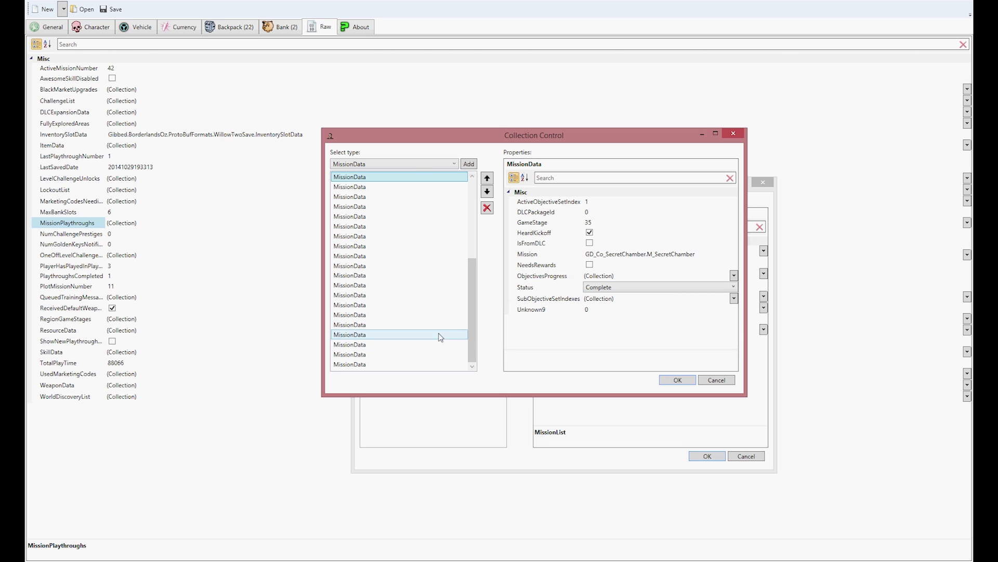
pyautogui.click(420, 345)
pyautogui.press('Down')
pyautogui.press('Down')
pyautogui.press('Up')
pyautogui.press('Up')
pyautogui.press('Up')
pyautogui.press('Up')
pyautogui.press('Up')
pyautogui.press('Up')
pyautogui.press('Up')
pyautogui.press('Up')
pyautogui.press('Up')
pyautogui.press('Up')
pyautogui.press('Up')
pyautogui.press('Up')
pyautogui.press('Up')
pyautogui.press('Up')
pyautogui.press('Up')
pyautogui.press('Up')
pyautogui.press('Down')
pyautogui.click(606, 280)
pyautogui.click(611, 289)
pyautogui.click(609, 290)
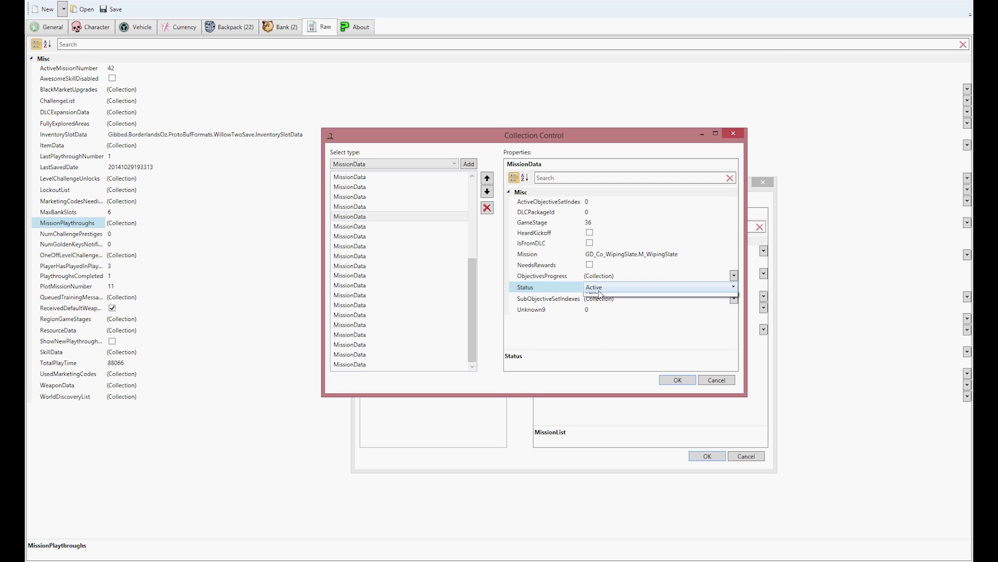
pyautogui.click(609, 337)
pyautogui.click(650, 300)
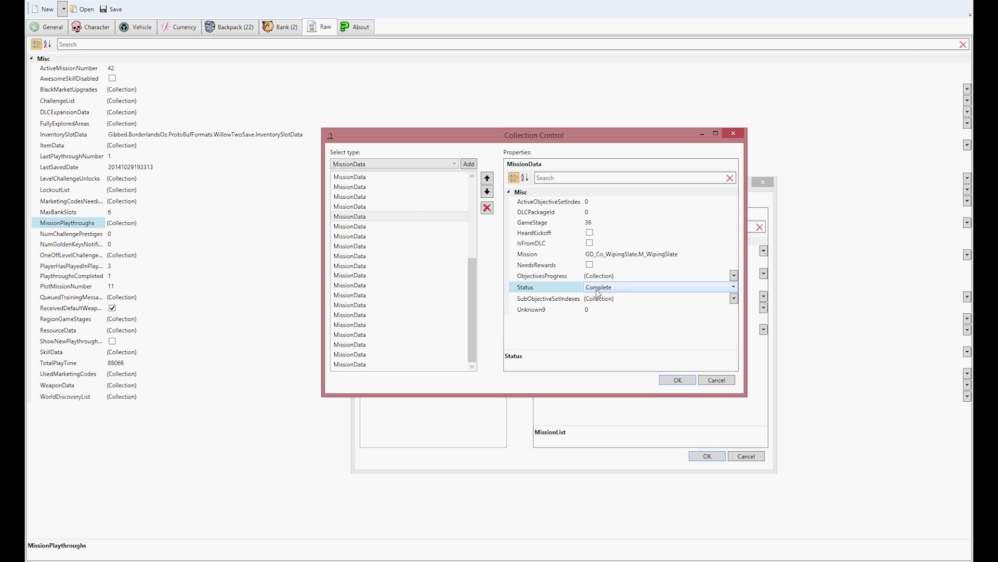
pyautogui.click(612, 223)
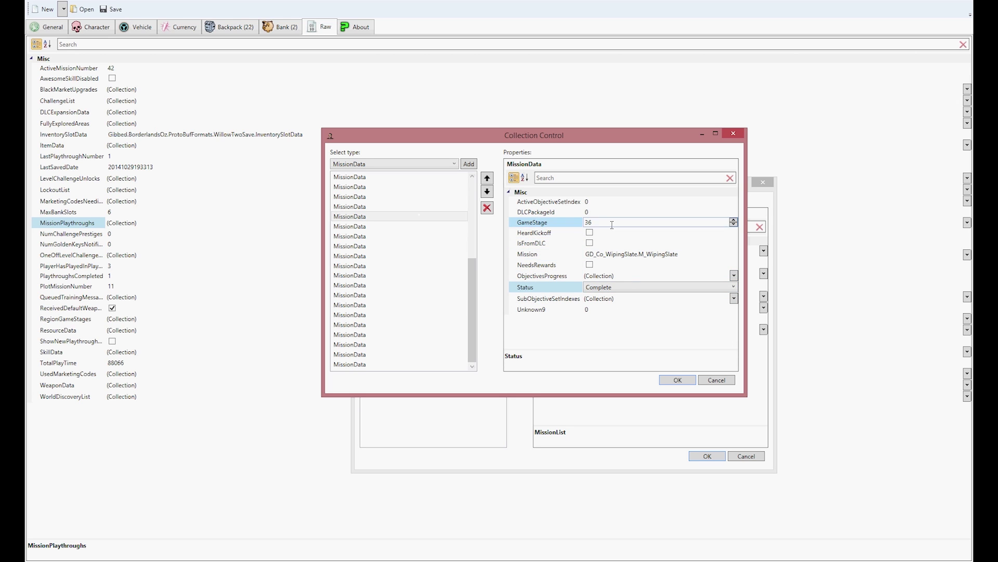
# Enable NeedsRewards for the last two missions in the list, GD_Co_CorkRaid and GD_Cork_BackOnSchedule
pyautogui.click(380, 365)
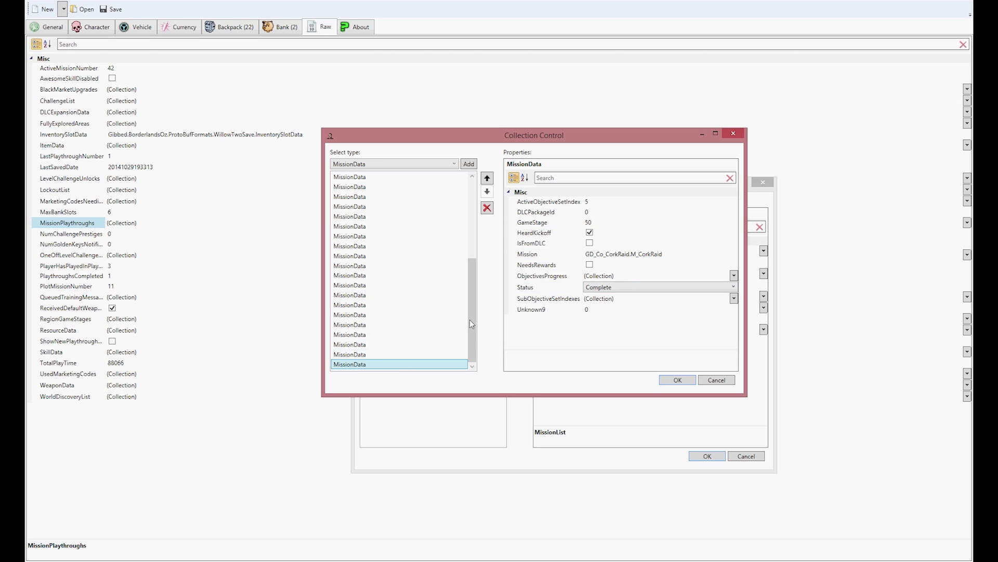
pyautogui.click(589, 264)
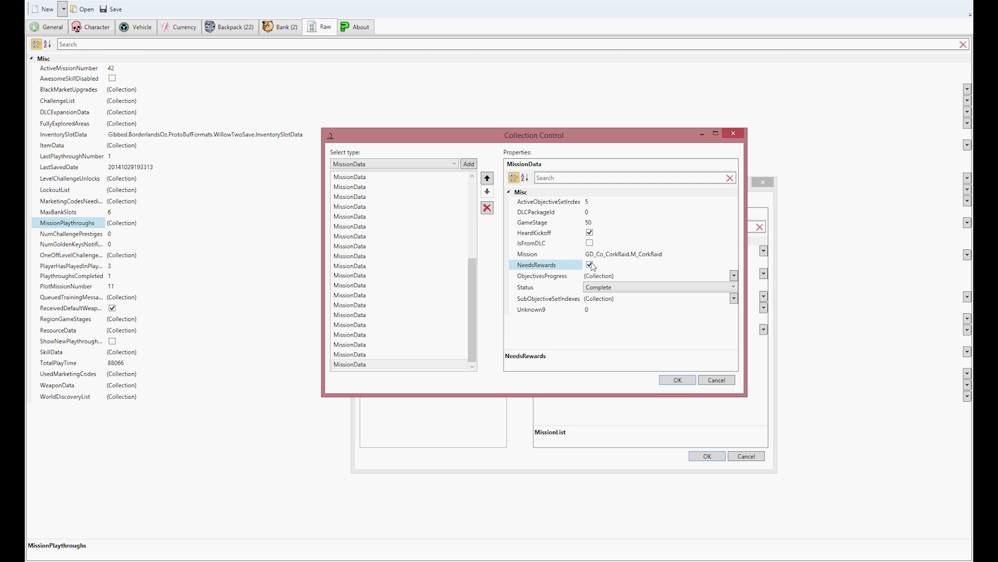
pyautogui.click(395, 354)
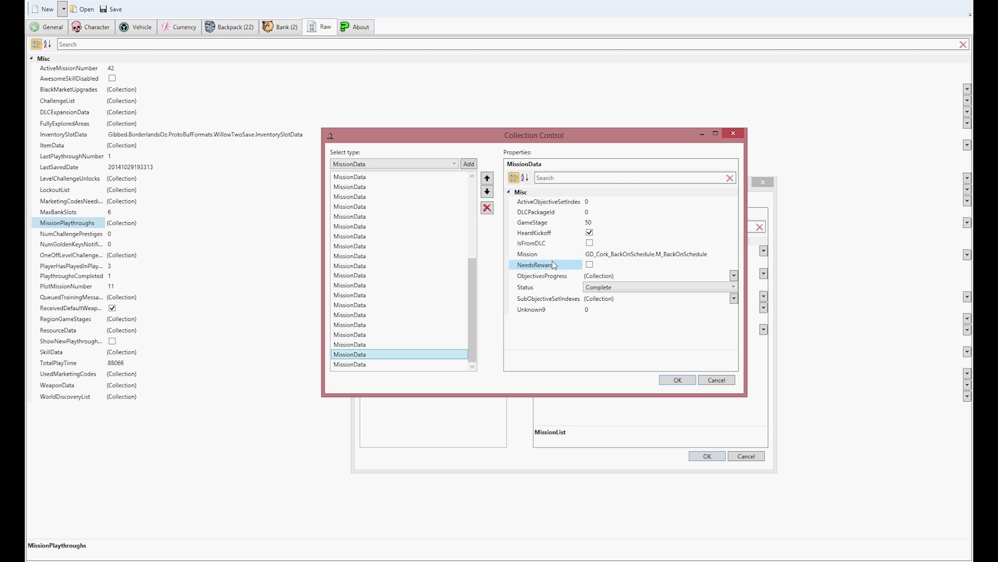
pyautogui.click(589, 265)
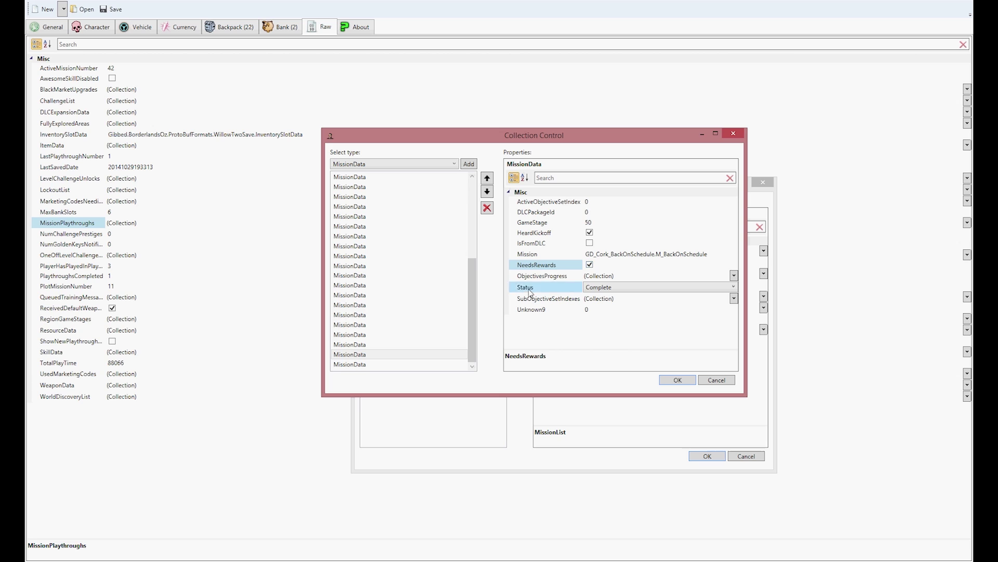
# Enable NeedsRewards for the three missions directly above GD_Cork_BackOnSchedule
pyautogui.click(404, 345)
pyautogui.click(590, 265)
pyautogui.click(419, 334)
pyautogui.click(590, 264)
pyautogui.click(429, 324)
pyautogui.click(590, 265)
# Enable NeedsRewards for the GD_Co_Cleanliness_Uprising and GD_Co_Detention missions
pyautogui.click(423, 304)
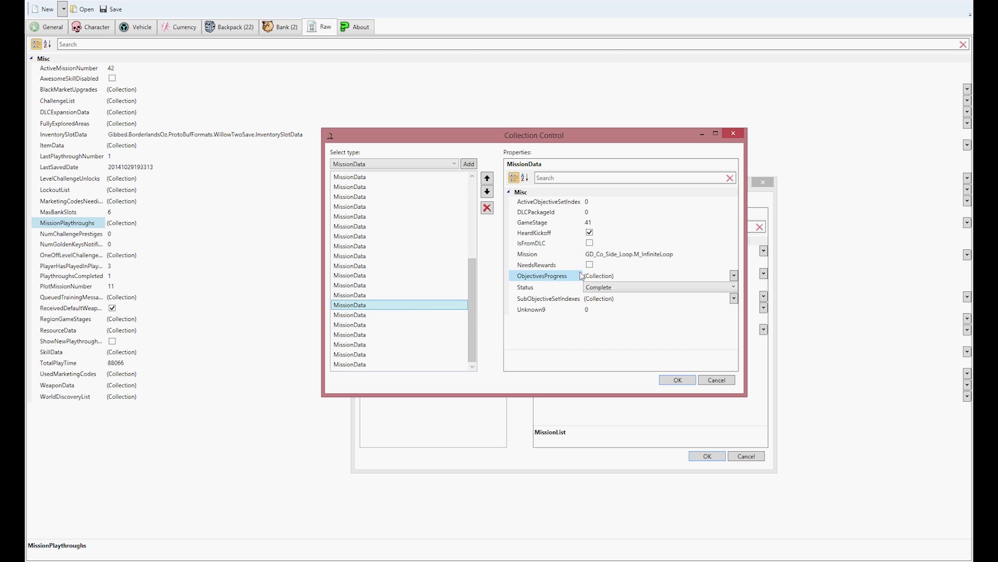
pyautogui.click(442, 315)
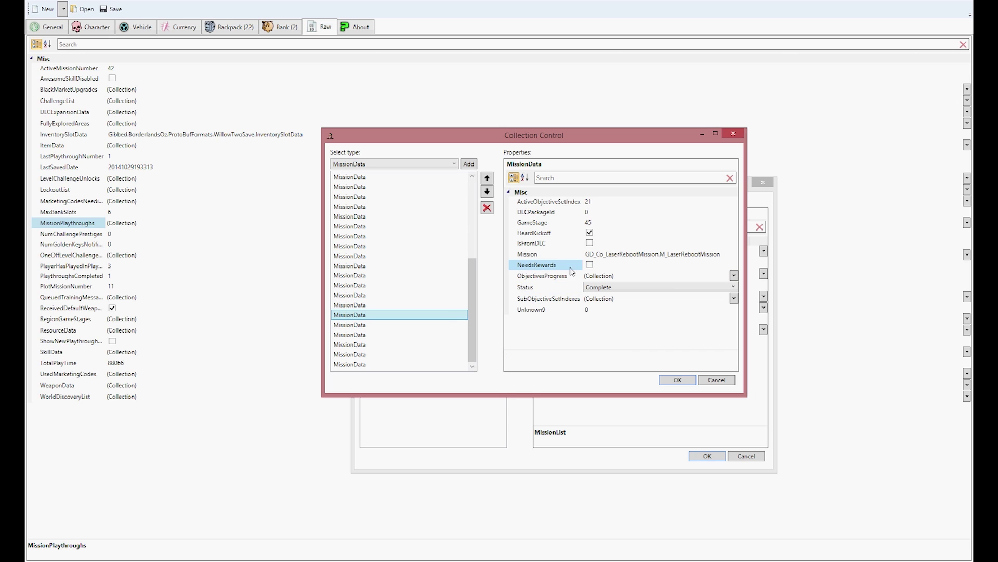
pyautogui.click(414, 295)
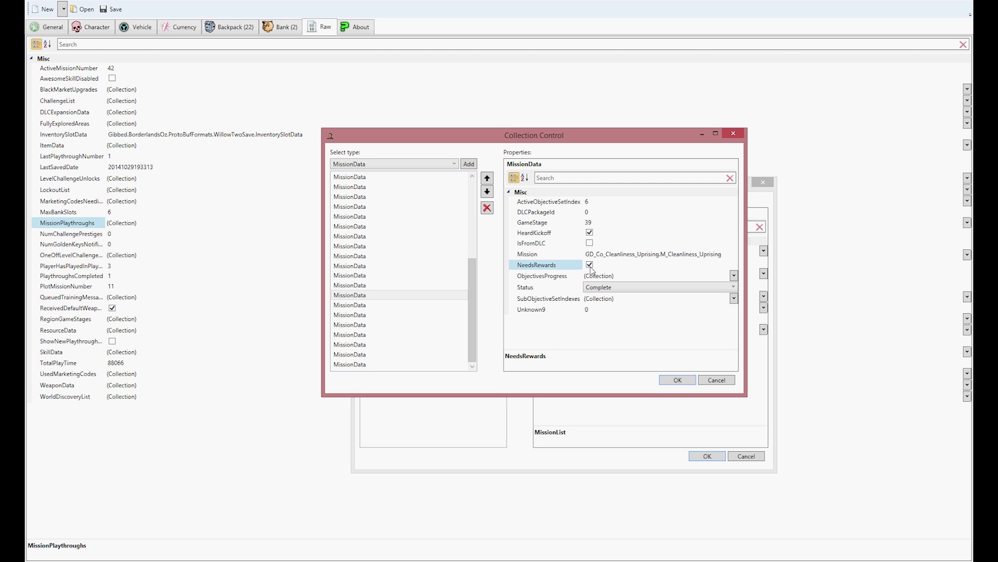
pyautogui.click(383, 285)
pyautogui.click(390, 275)
pyautogui.click(590, 265)
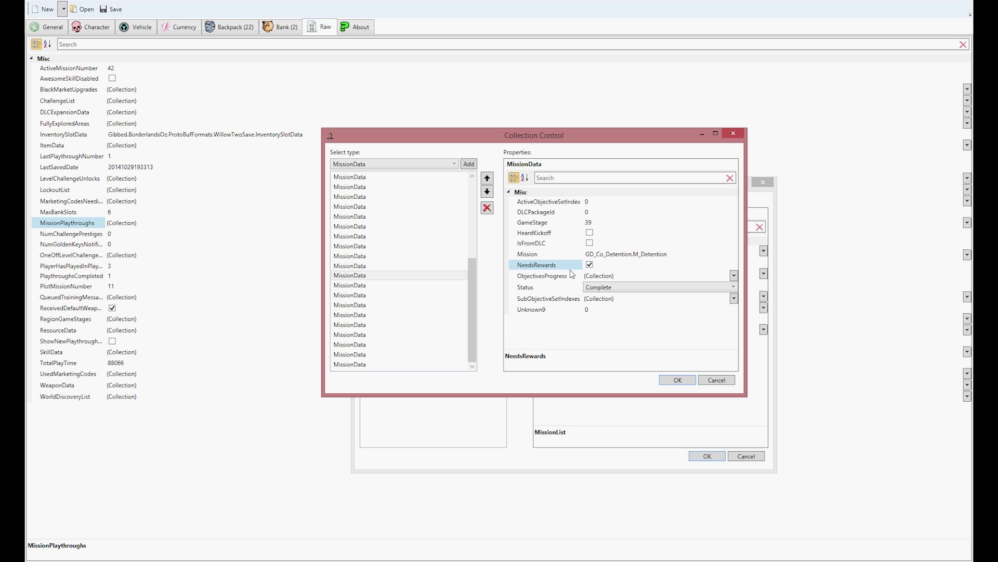
# Enable NeedsRewards for the GD_Co_Hot_Head mission and confirm the MissionList and MissionPlaythroughs changes
pyautogui.click(434, 265)
pyautogui.click(590, 264)
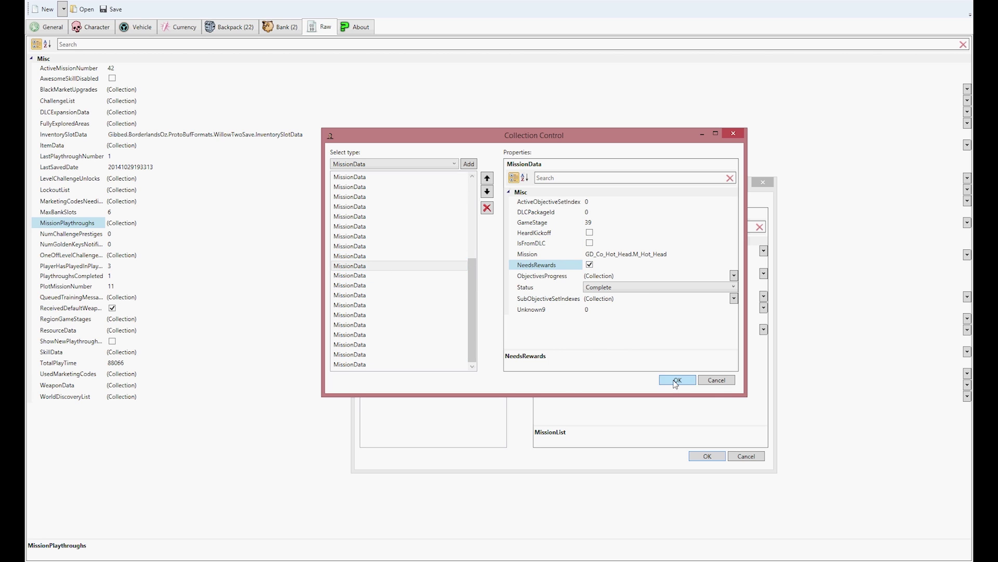
pyautogui.click(676, 381)
pyautogui.click(706, 456)
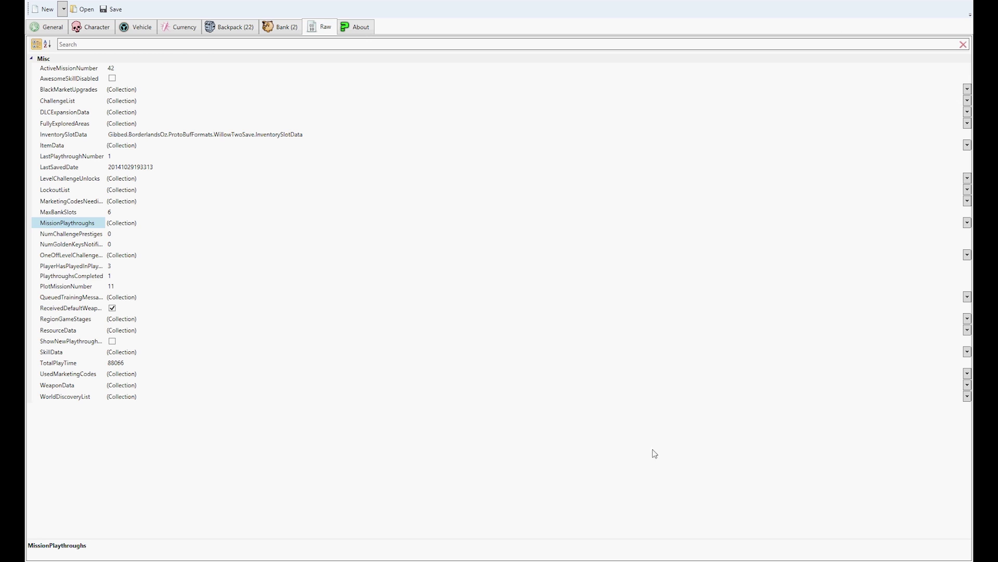
# Check the backpack and currency pages and save the edited save file
pyautogui.click(223, 30)
pyautogui.click(174, 29)
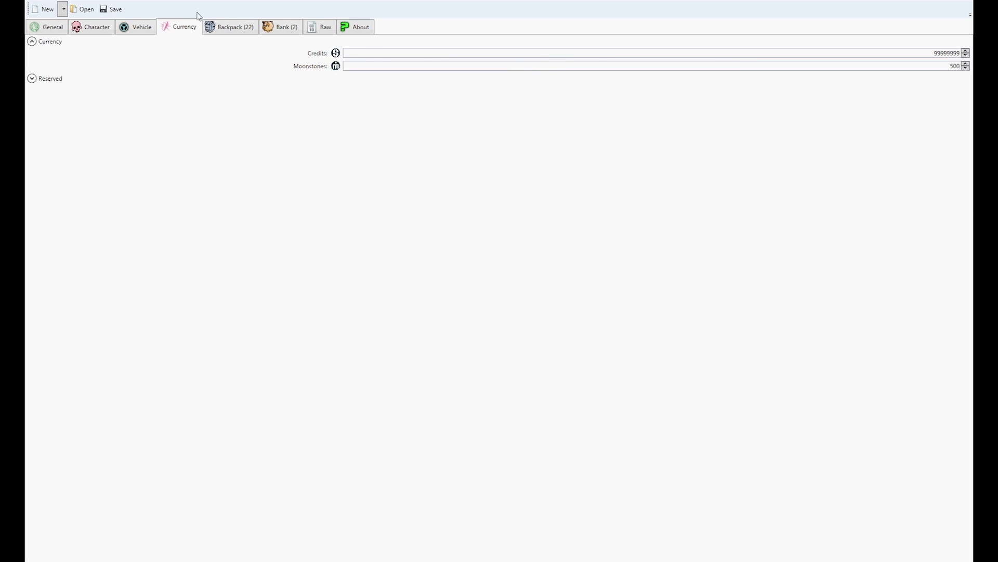
pyautogui.click(115, 31)
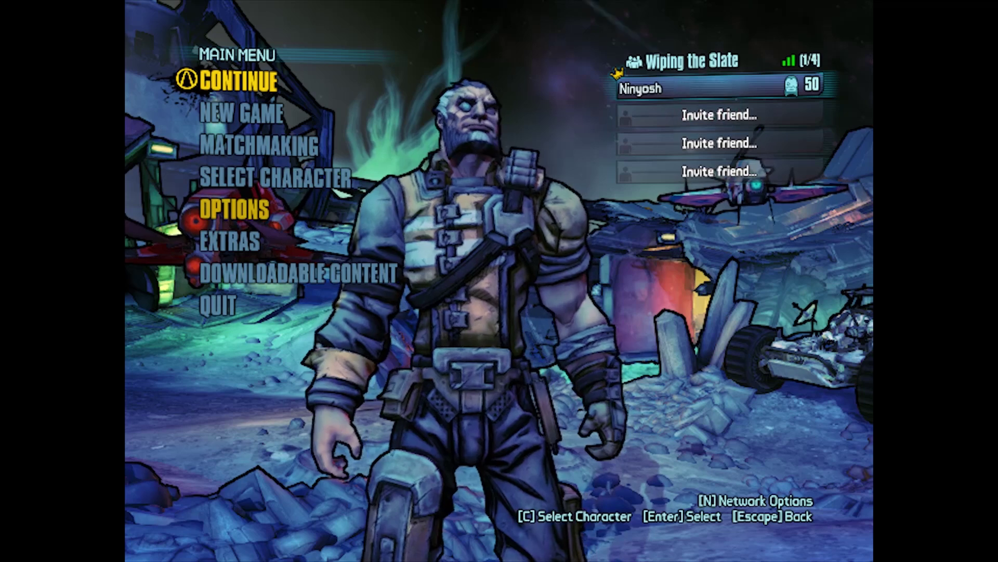
# Switch to Borderlands: The Pre-Sequel, continue the saved game, and accept the rewards for Marooned, Tales from Elpis and the other completed missions
pyautogui.press('Return')
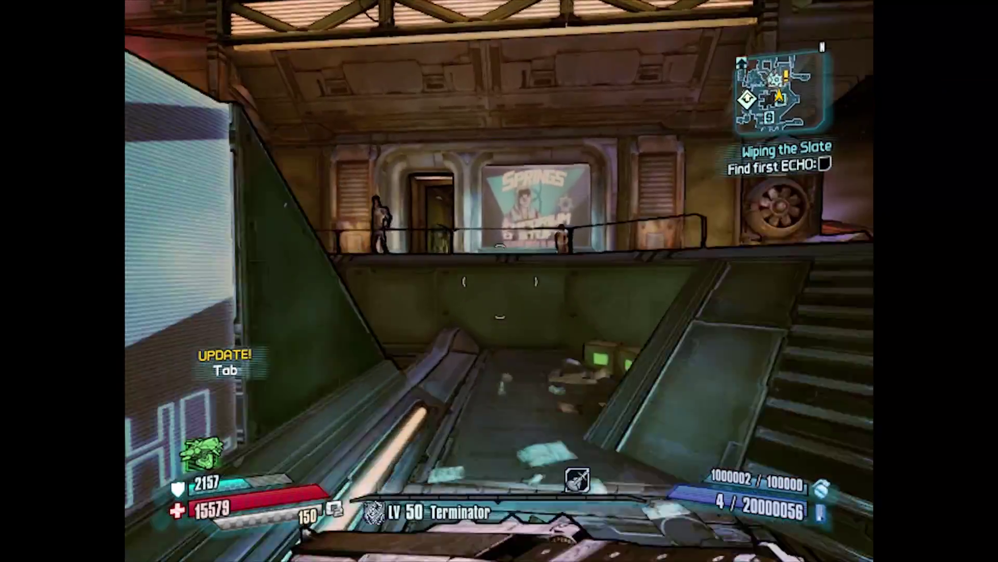
pyautogui.press('w')
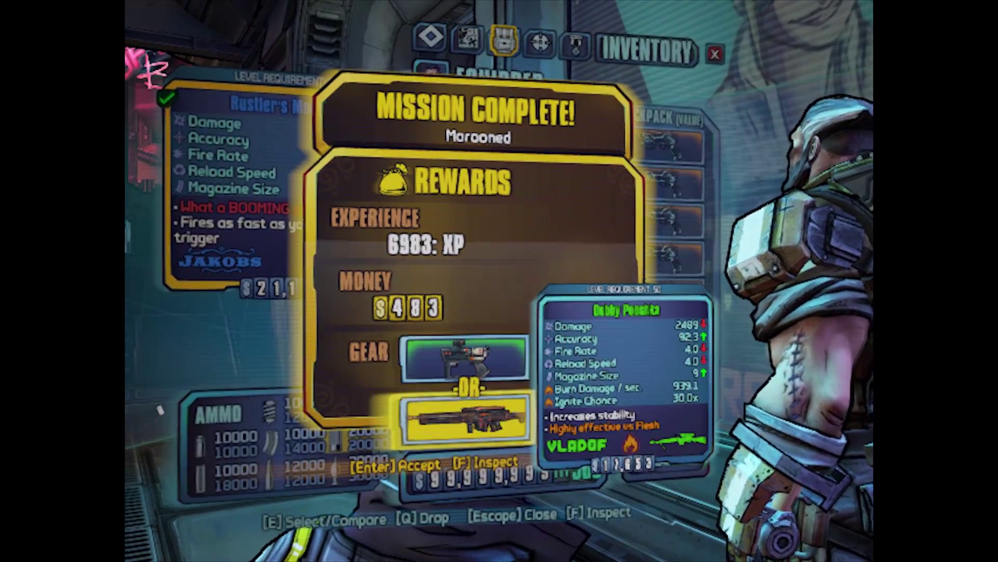
pyautogui.press('Return')
pyautogui.press('Return')
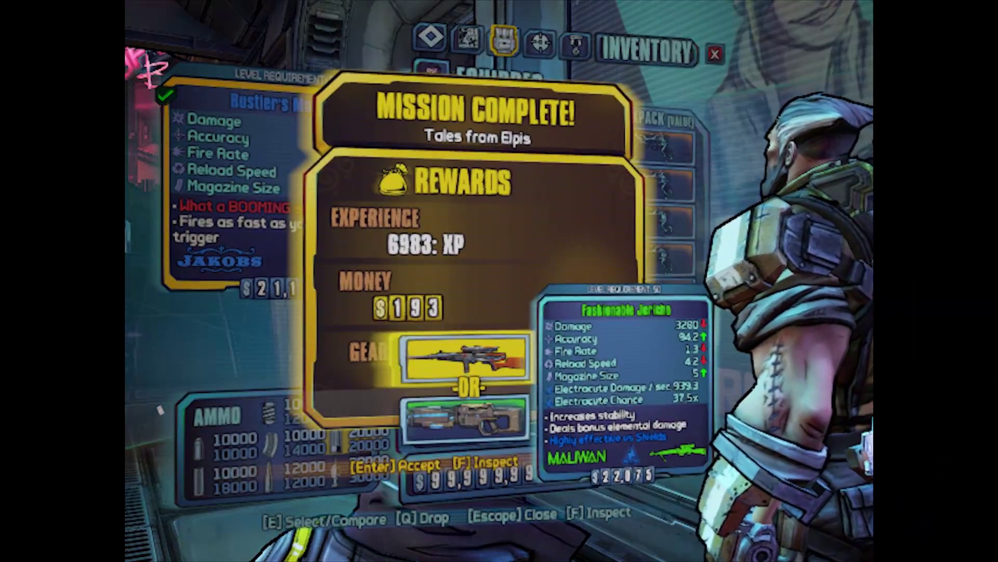
pyautogui.press('Return')
pyautogui.press('Return')
pyautogui.press('Return')
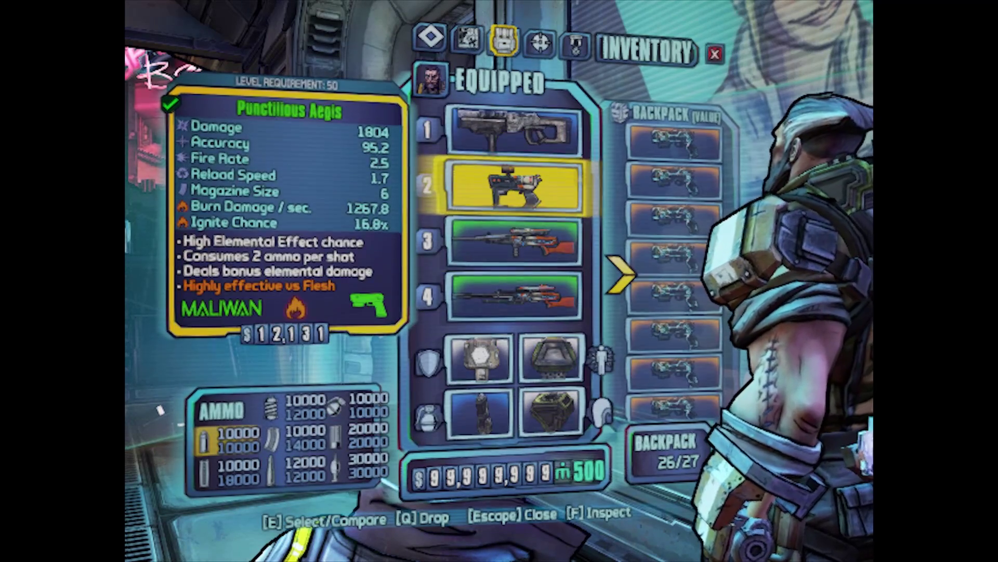
pyautogui.press('Escape')
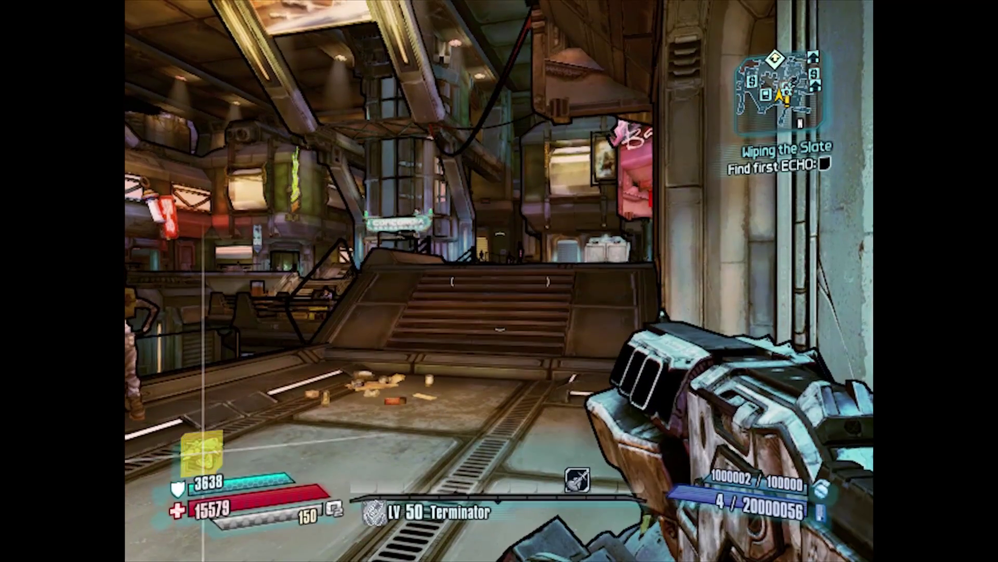
# Drop all equipped weapons and gear from the inventory, including the Terminator Class Mod
pyautogui.press('i')
pyautogui.press('q')
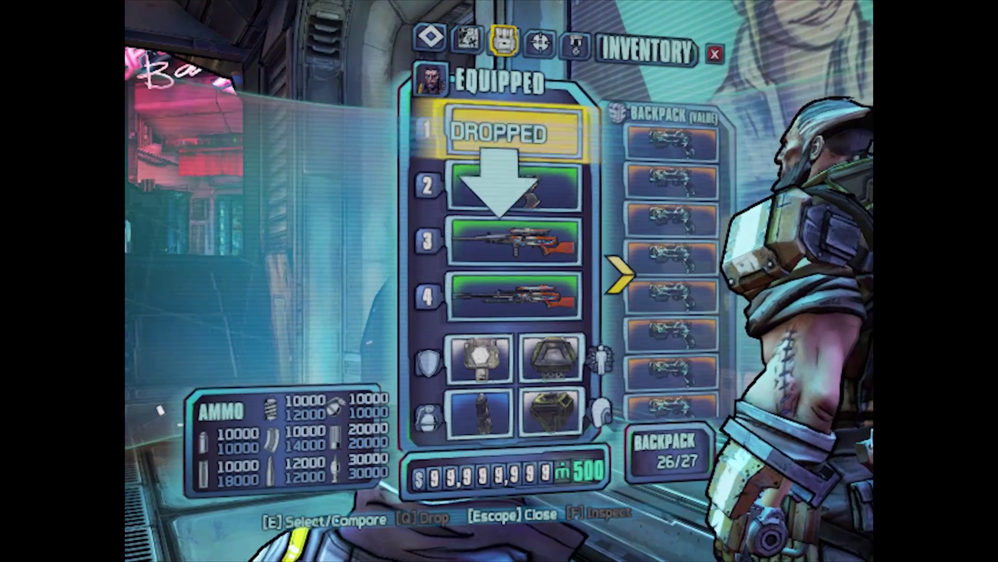
pyautogui.press('Down')
pyautogui.press('q')
pyautogui.press('Down')
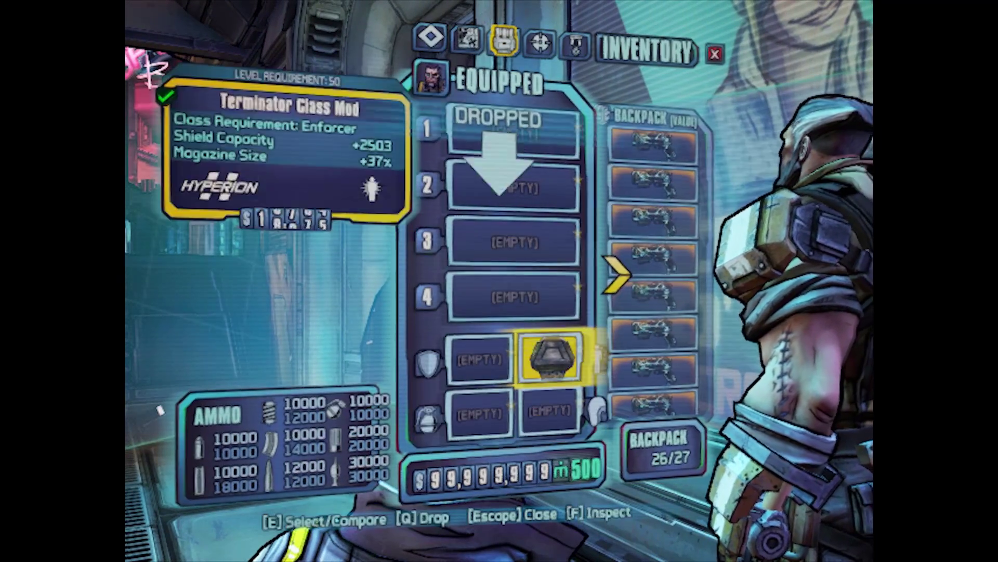
pyautogui.press('q')
pyautogui.press('Right')
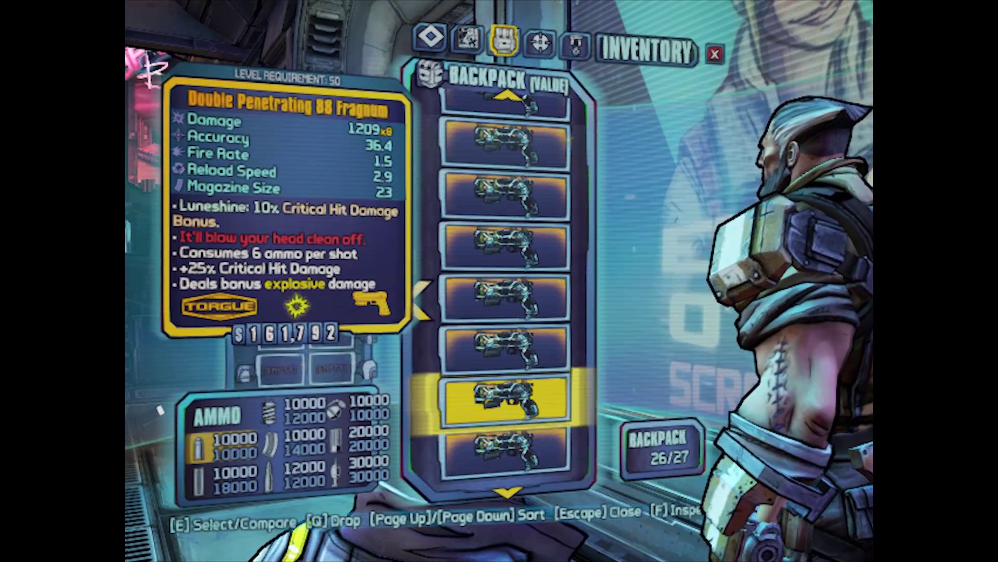
# Drop surplus items from the backpack
pyautogui.press('q')
pyautogui.press('q')
pyautogui.press('q')
pyautogui.press('q')
pyautogui.press('q')
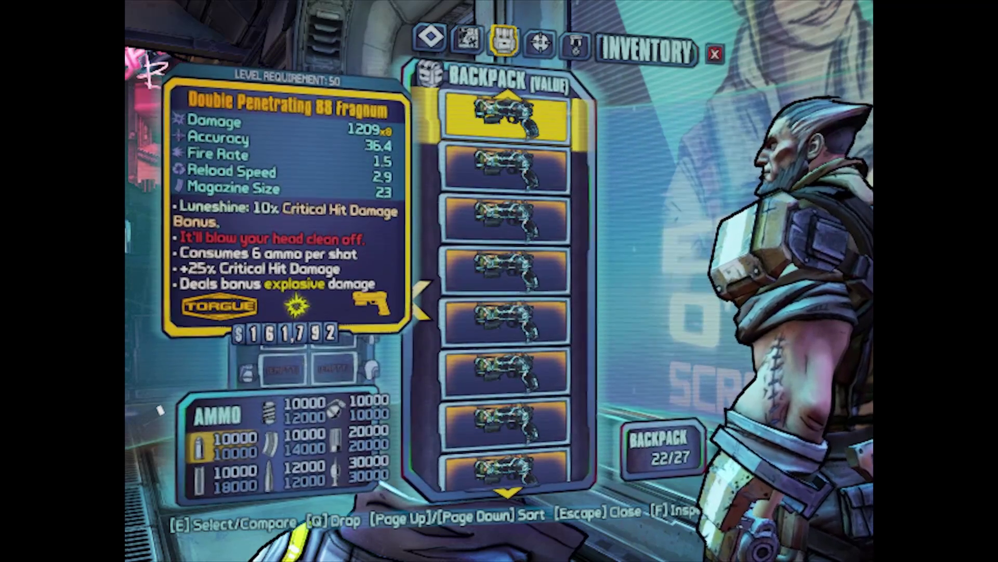
# Equip Double Penetrating 88 Fragnum pistols from the backpack in all four weapon slots and close the inventory
pyautogui.press('e')
pyautogui.press('e')
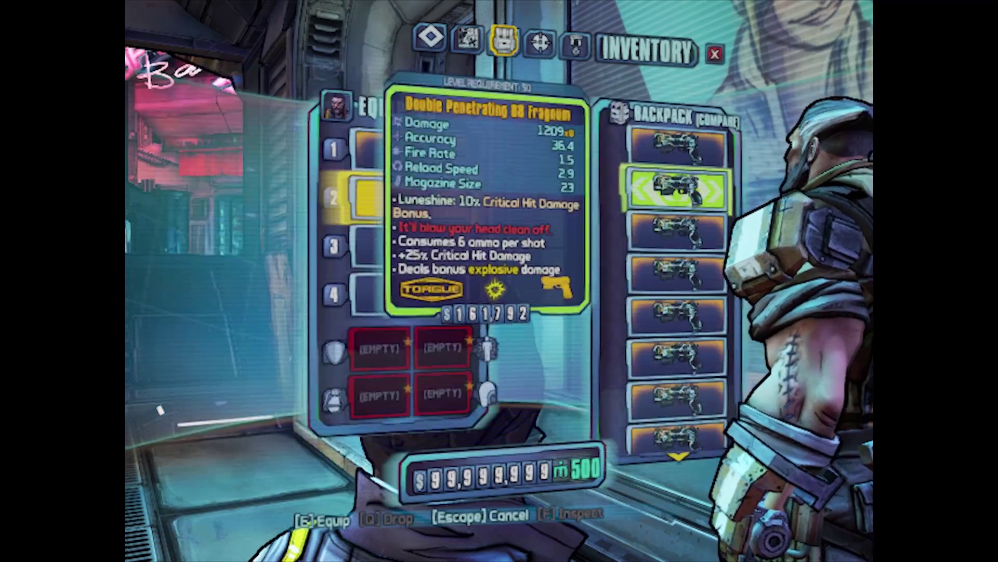
pyautogui.press('e')
pyautogui.press('e')
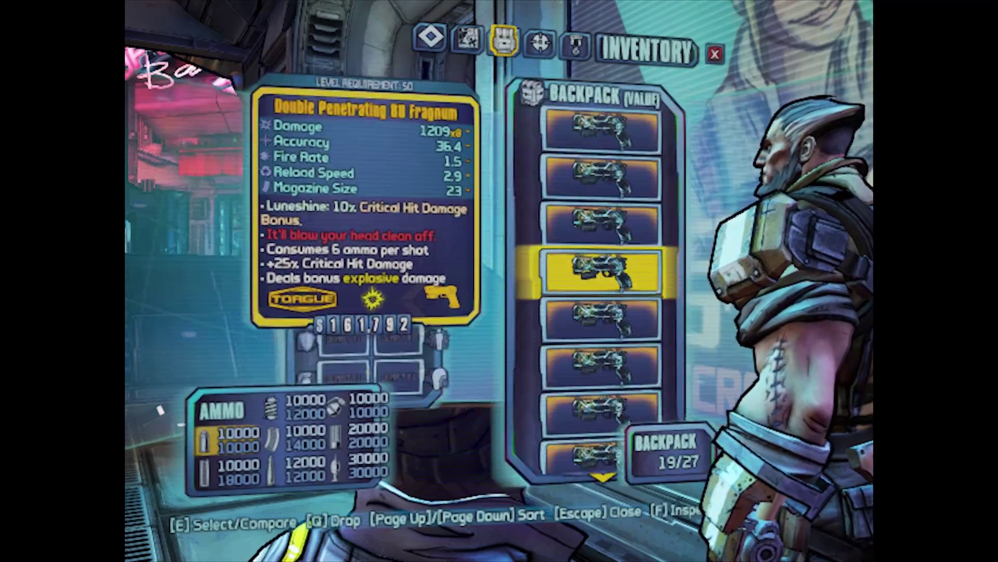
pyautogui.press('e')
pyautogui.press('e')
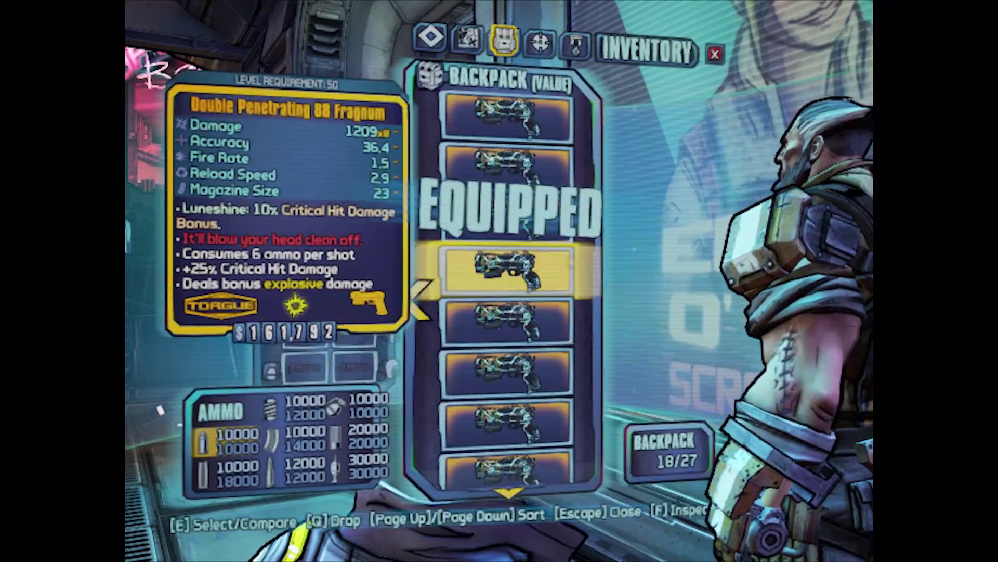
pyautogui.press('Escape')
# Walk forward toward Moxxi's bar, reopen the inventory, and look through the duplicated pistols in the backpack
pyautogui.press('w')
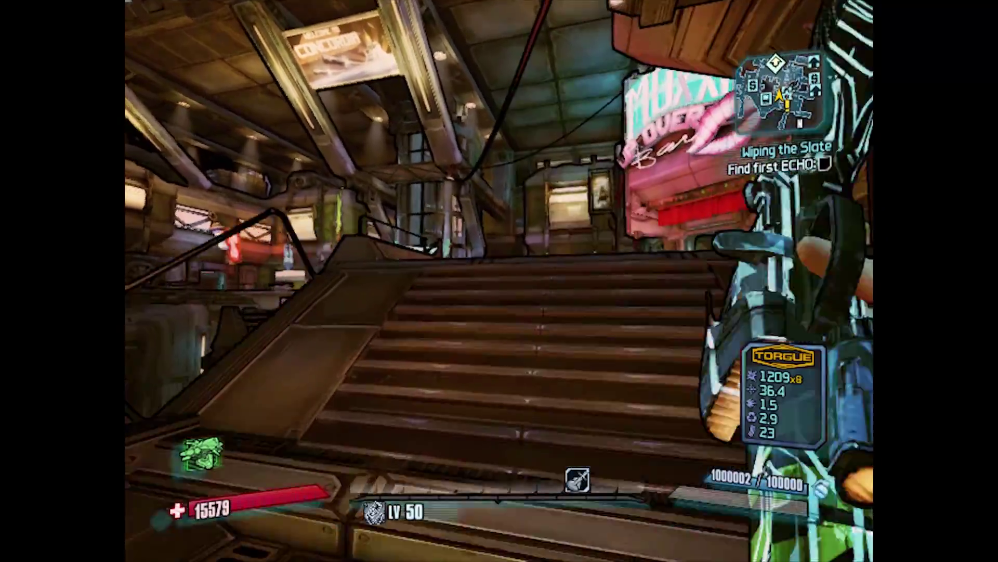
pyautogui.press('w')
pyautogui.press('i')
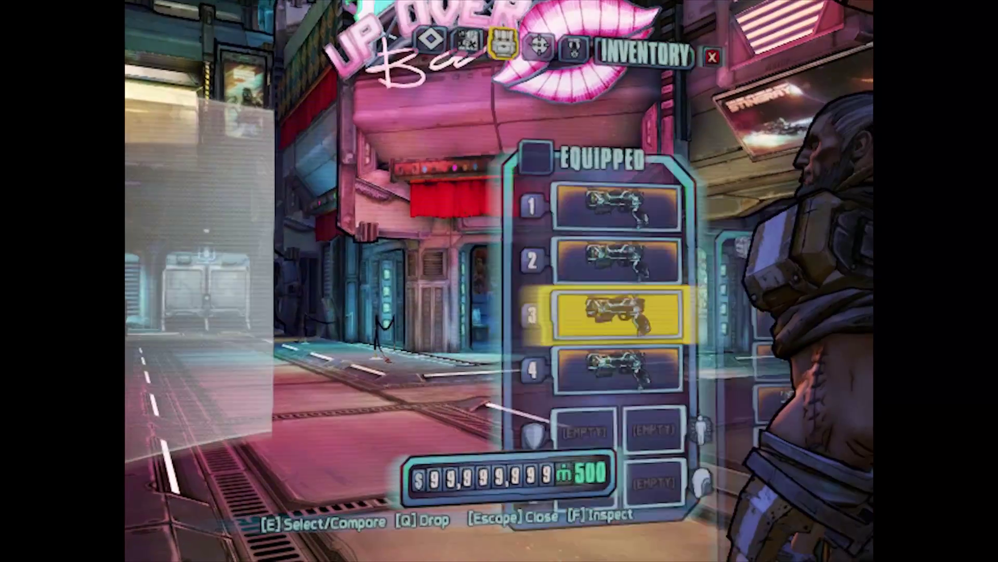
pyautogui.press('Up')
pyautogui.press('Up')
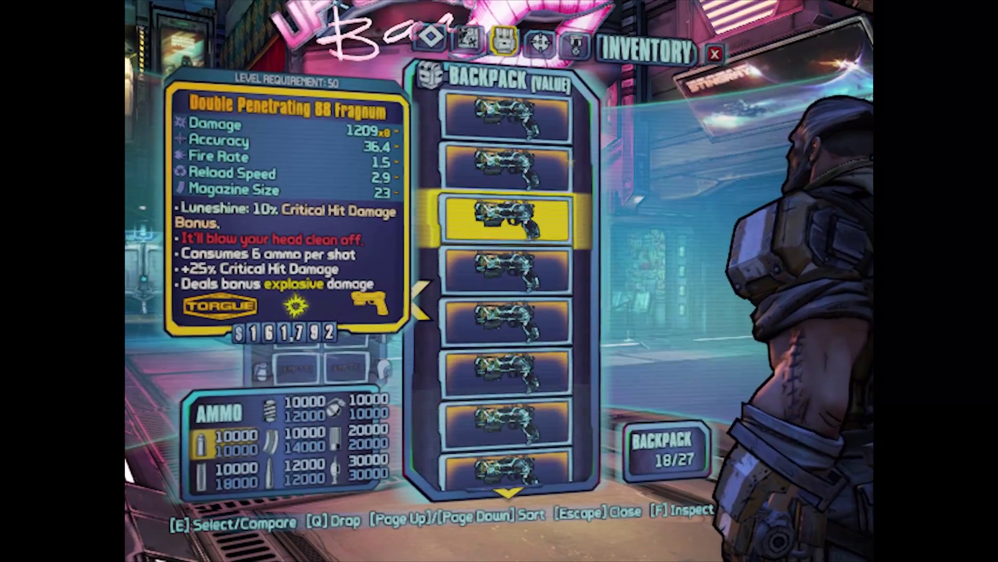
pyautogui.press('Down')
pyautogui.press('Down')
pyautogui.press('Down')
pyautogui.press('Down')
pyautogui.press('Up')
pyautogui.press('Up')
pyautogui.press('Up')
pyautogui.press('Up')
pyautogui.press('Up')
pyautogui.press('Up')
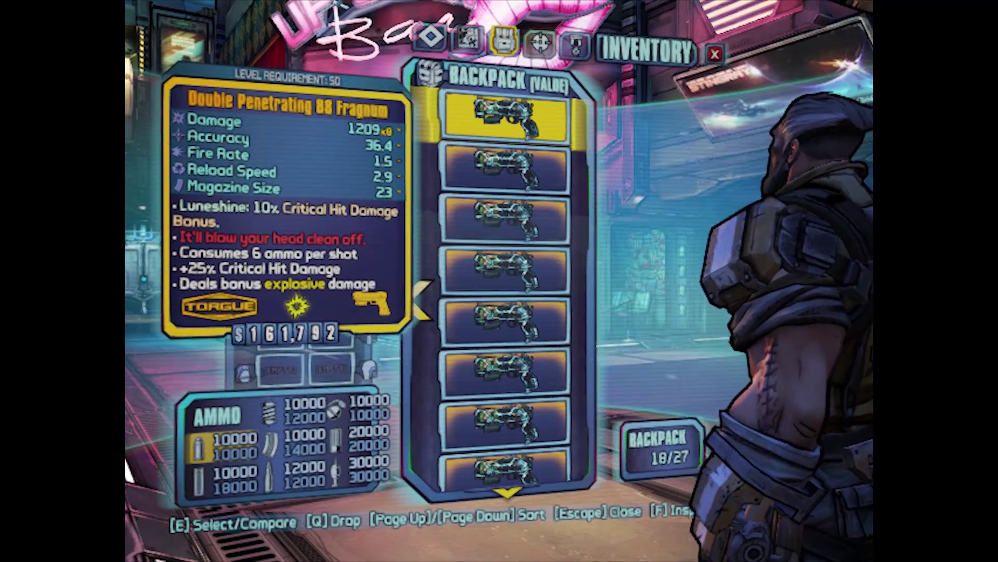
# Review the Enforcer's skill trees and return to the inventory to check the equipped gear slots
pyautogui.press('k')
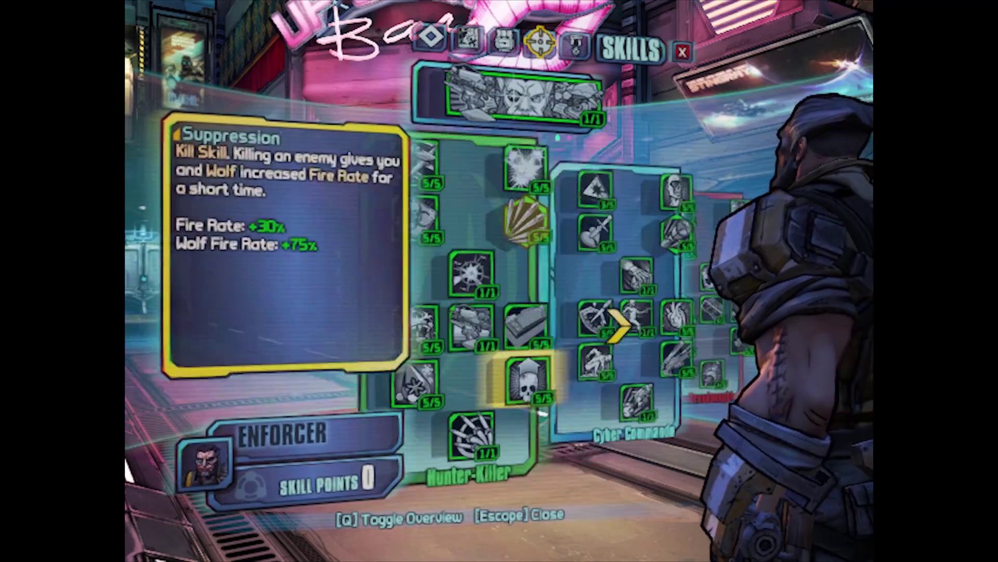
pyautogui.press('i')
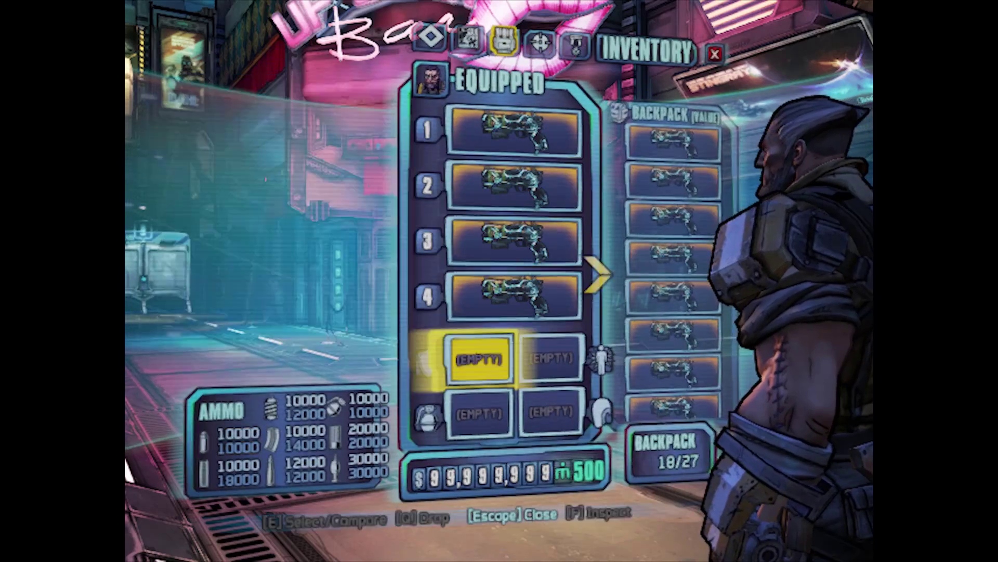
pyautogui.click(480, 412)
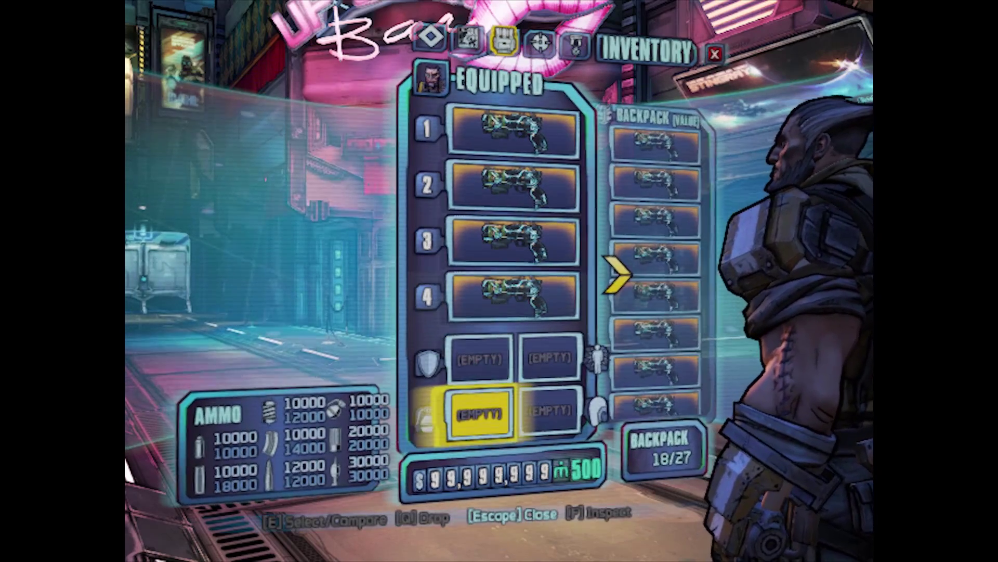